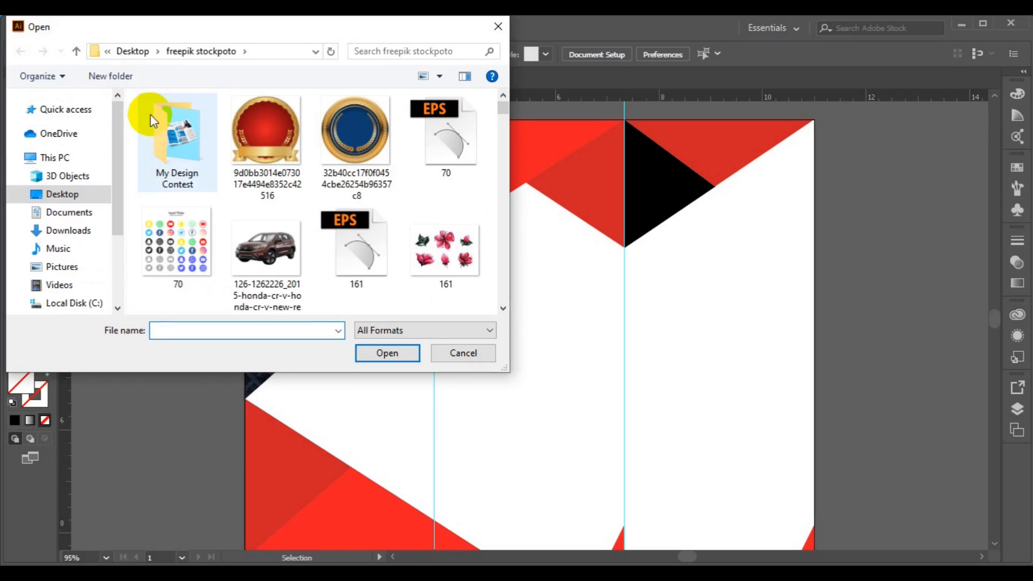
# Open the 8016 EPS icon file from the freepik stockpoto folder, retaining the 9-slice scaling option for symbols.
pyautogui.scroll(-5, 505, 305)
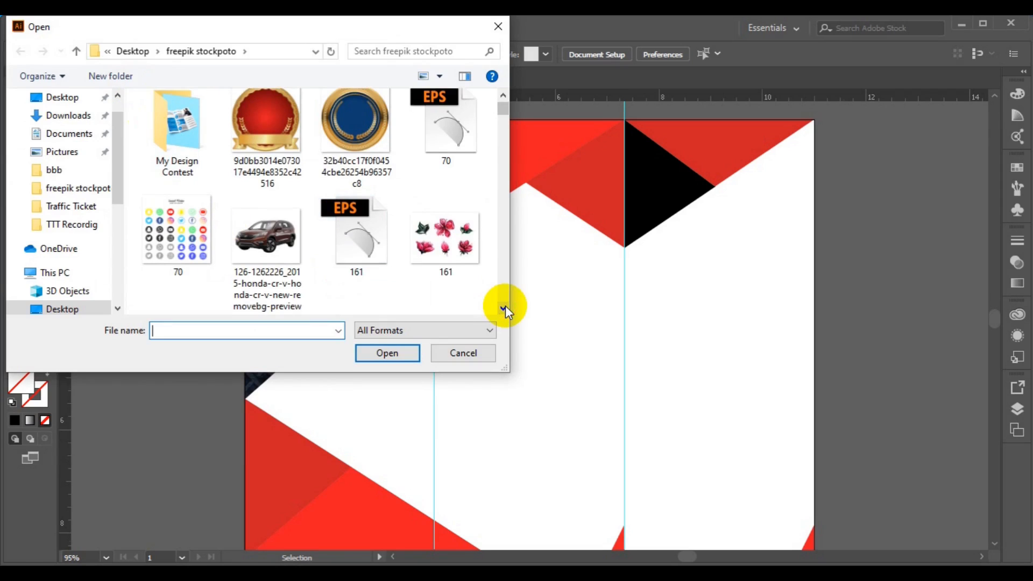
pyautogui.click(504, 307)
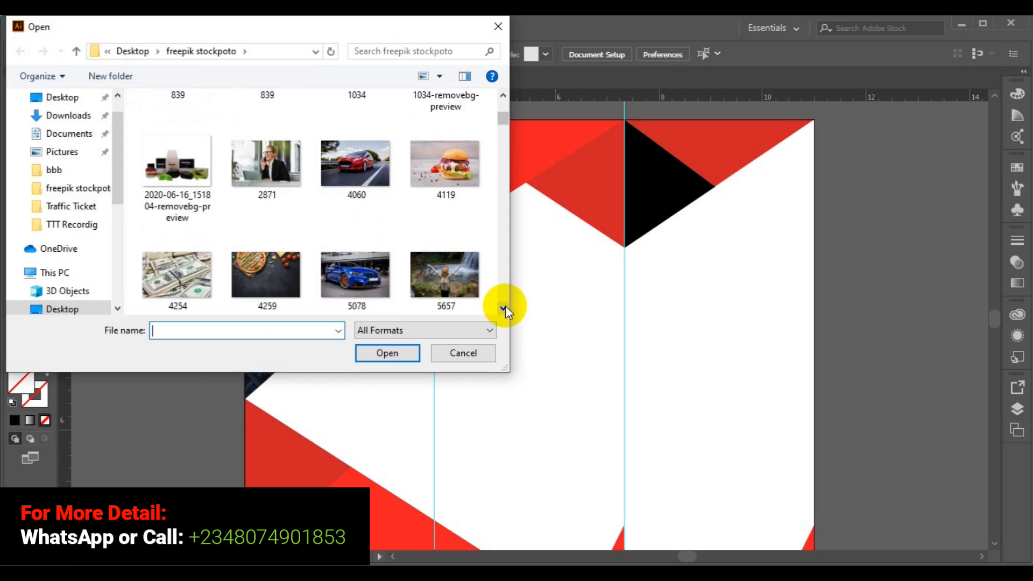
pyautogui.click(504, 307)
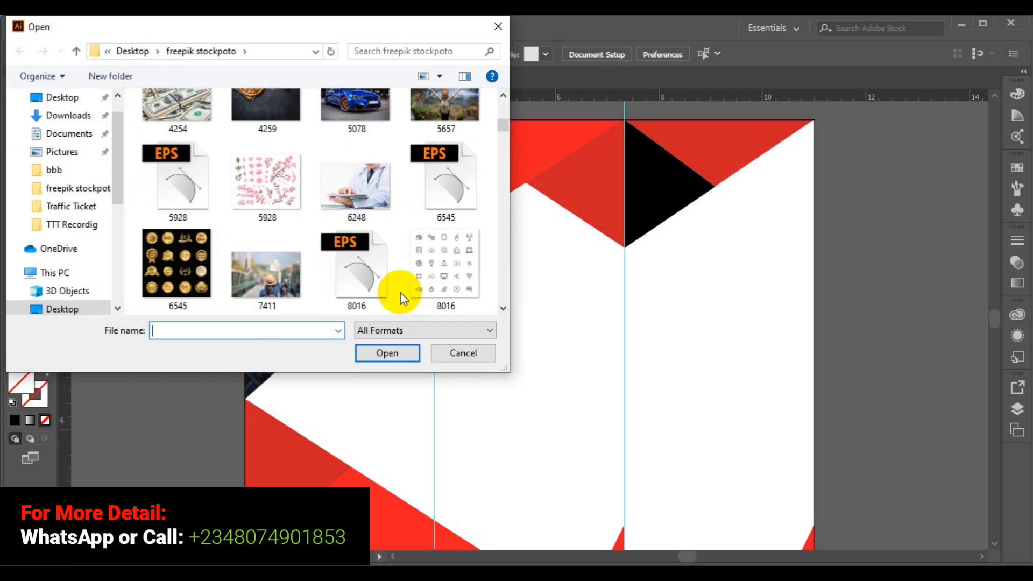
pyautogui.click(378, 289)
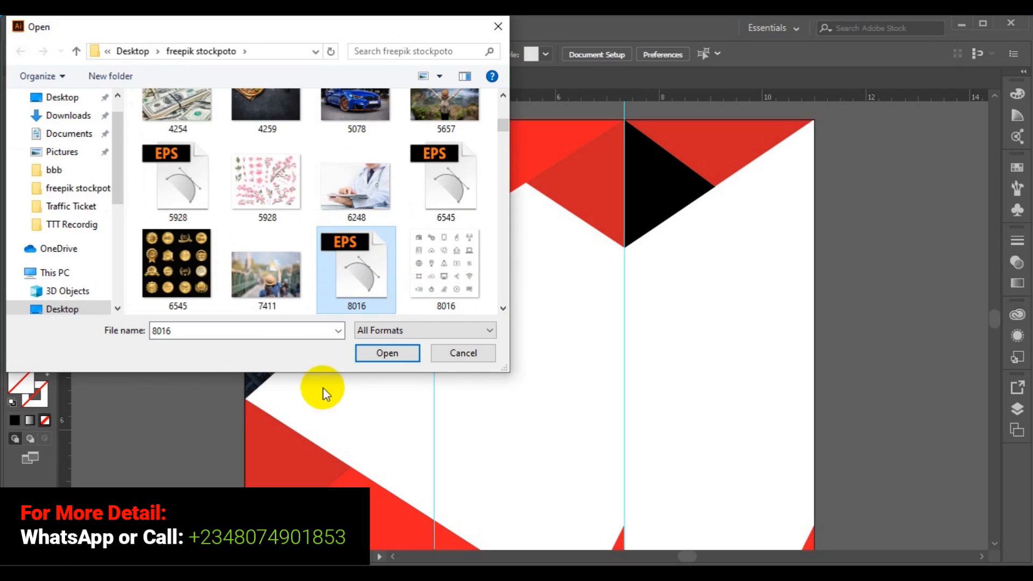
pyautogui.click(387, 354)
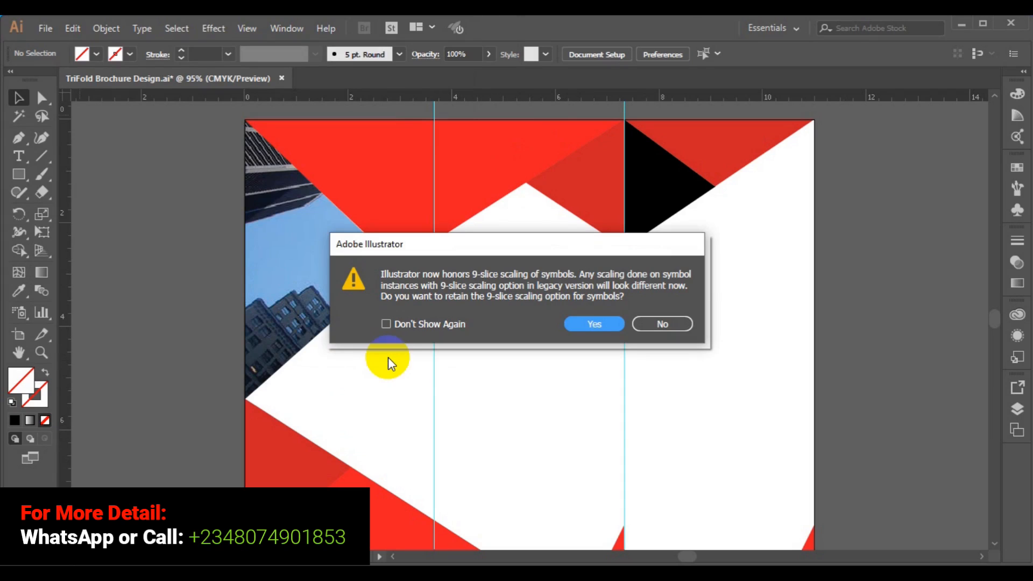
pyautogui.click(580, 325)
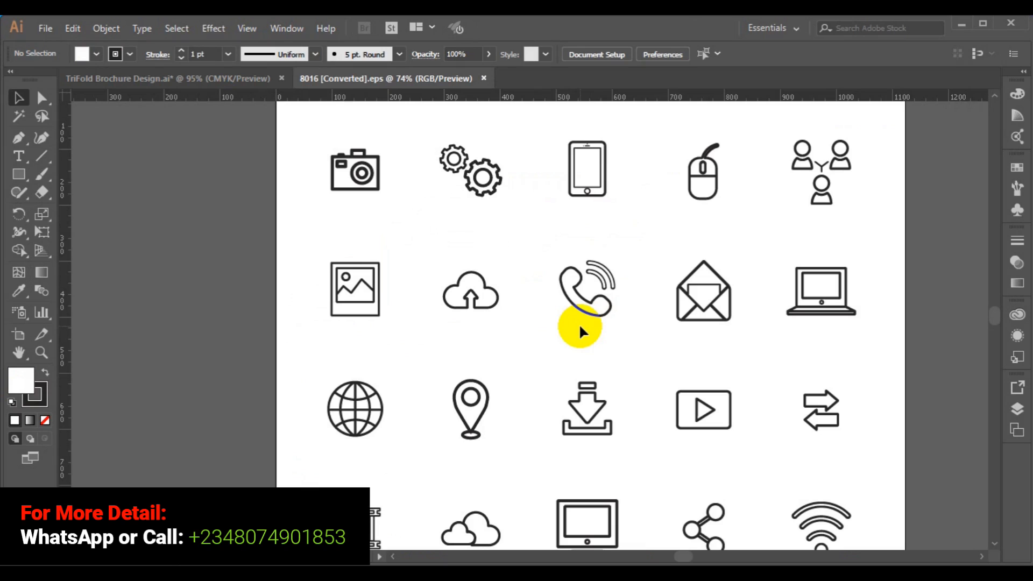
# In the TriFold Brochure Design document, add the two-line text "CREATIVE & DIGITAL AGENCY" beside the black triangle on the right-hand panel.
pyautogui.click(220, 80)
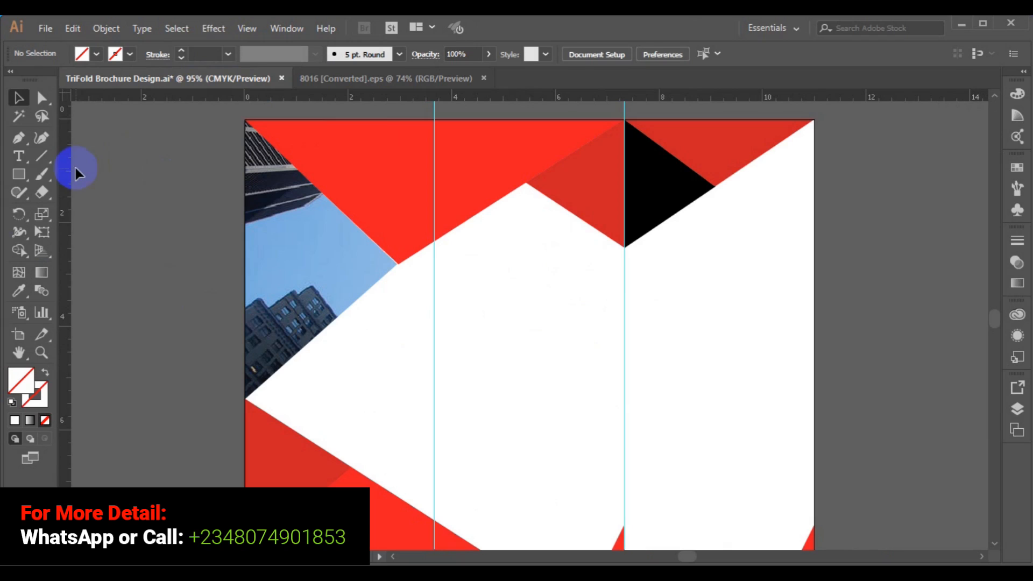
pyautogui.click(18, 158)
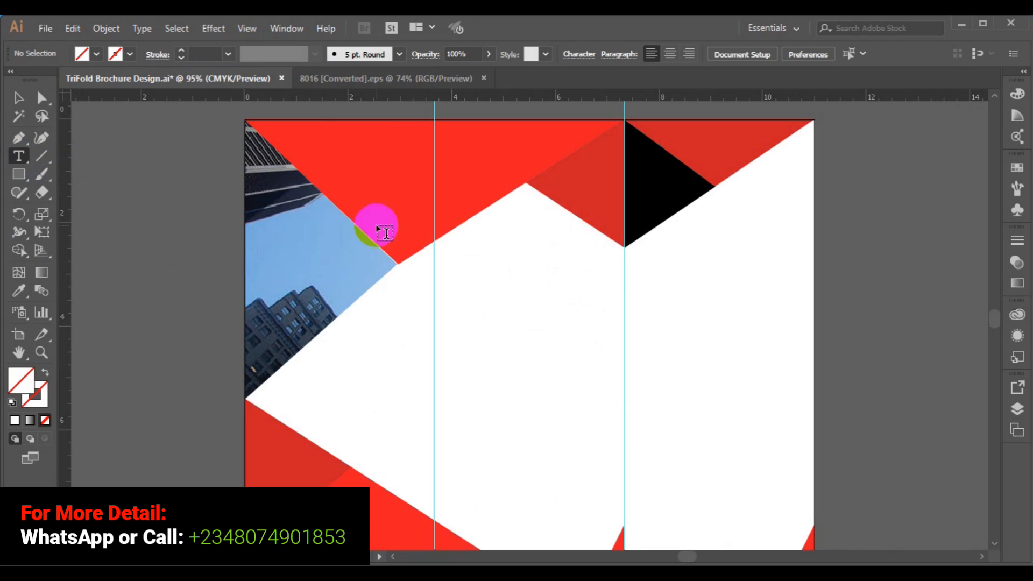
pyautogui.click(725, 211)
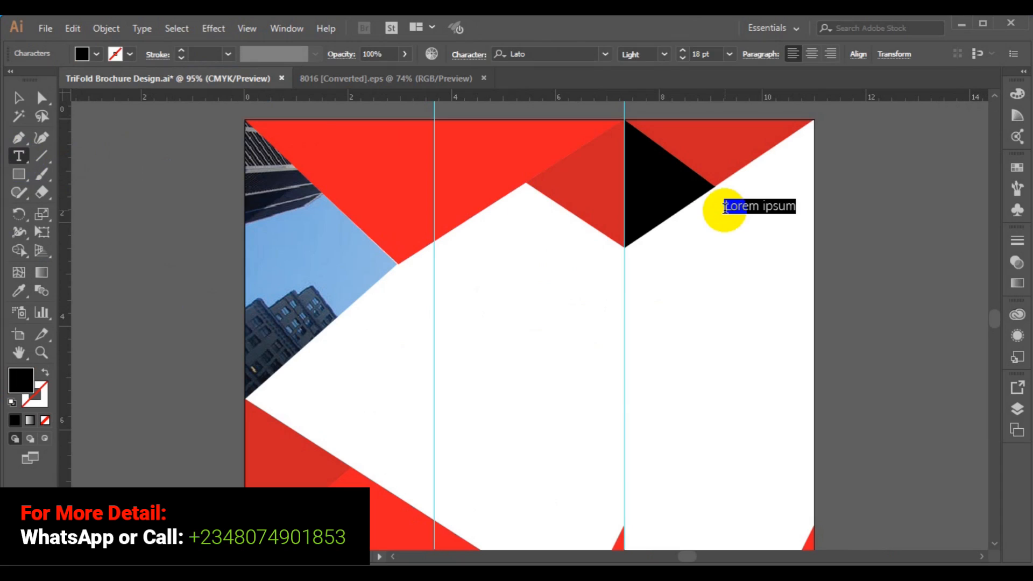
pyautogui.write('CREATIV ')
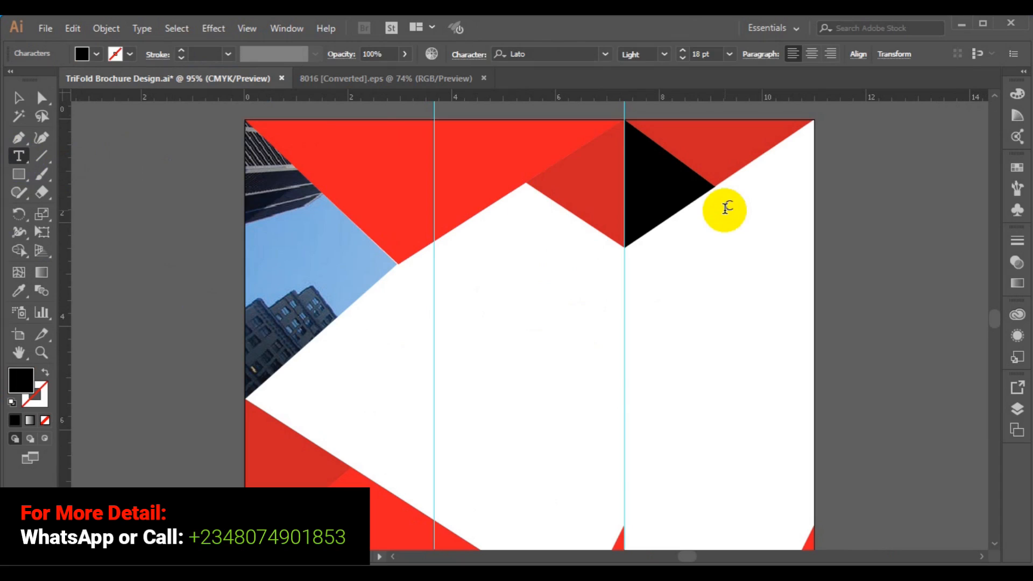
pyautogui.write('E')
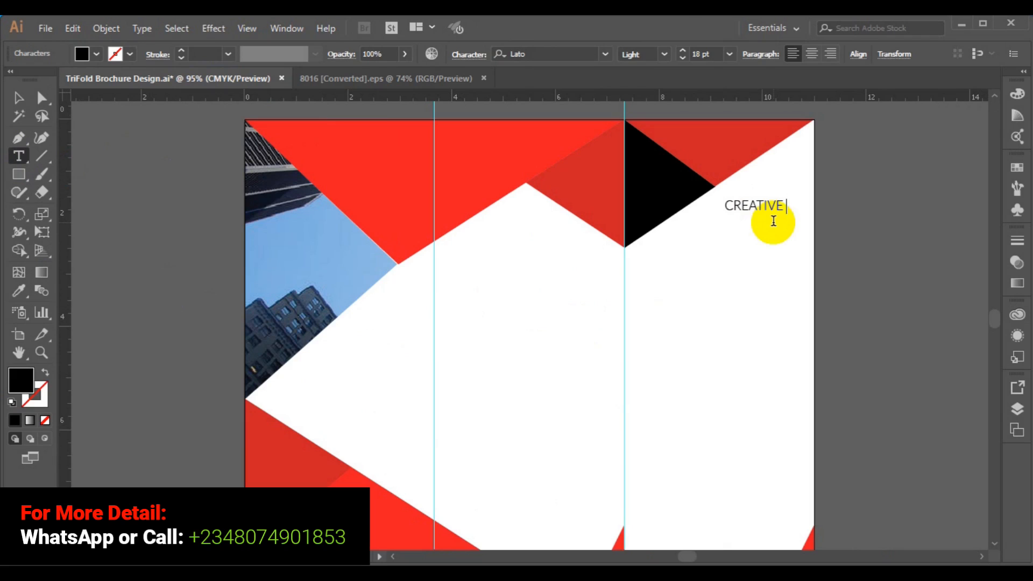
pyautogui.write('&')
pyautogui.press('Return')
pyautogui.write('DIGI TALAGENCY')
pyautogui.click(773, 220)
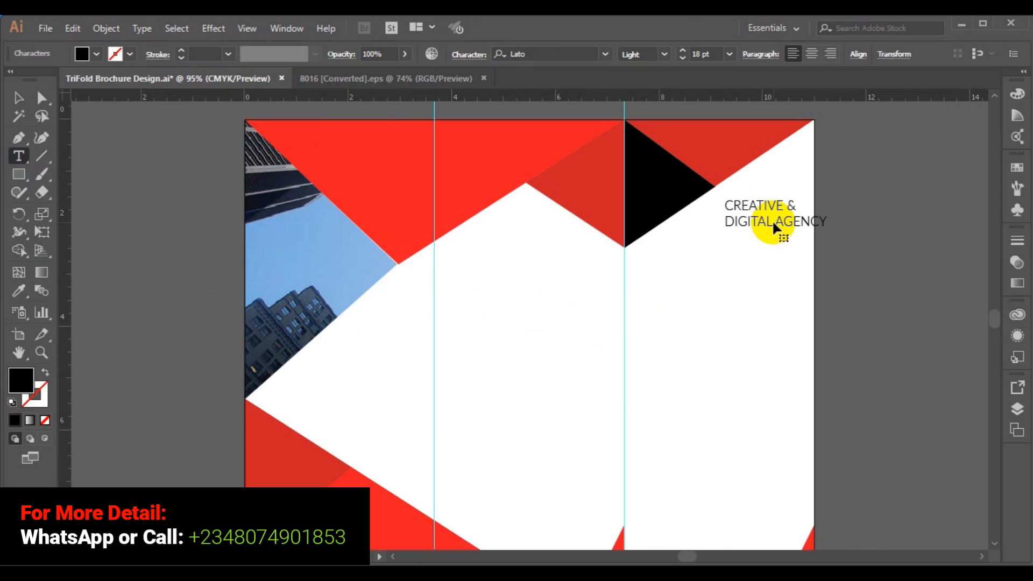
# Right-align the two-line heading and move it beside the black triangle, near the right edge of the artboard.
pyautogui.hotkey('ctrl', 'a')
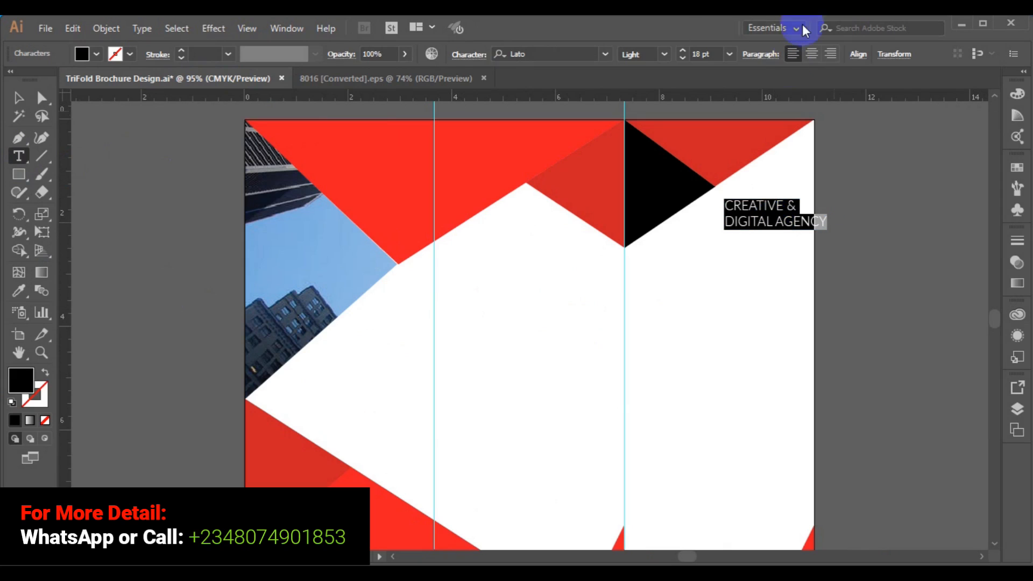
pyautogui.click(831, 54)
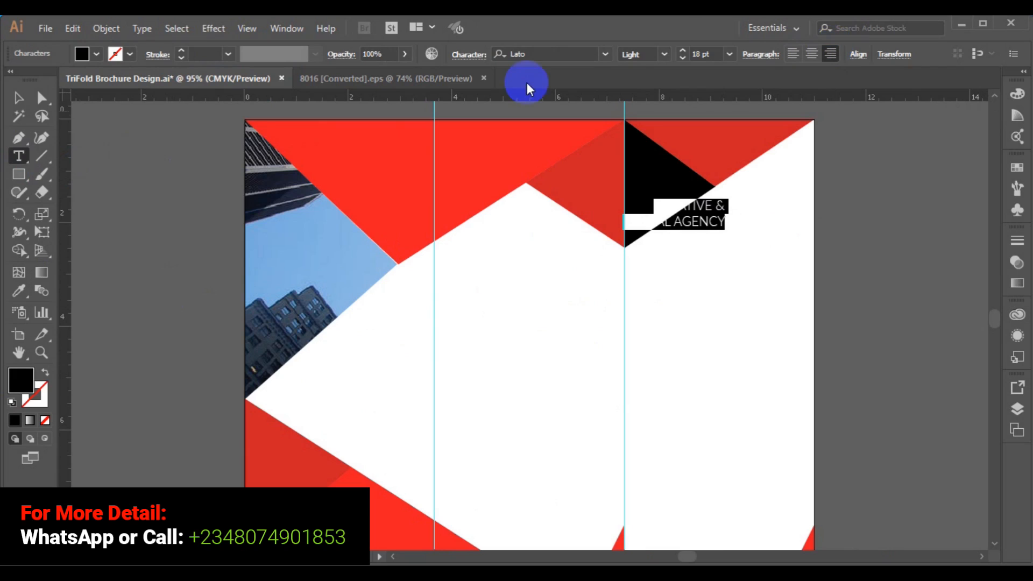
pyautogui.click(19, 99)
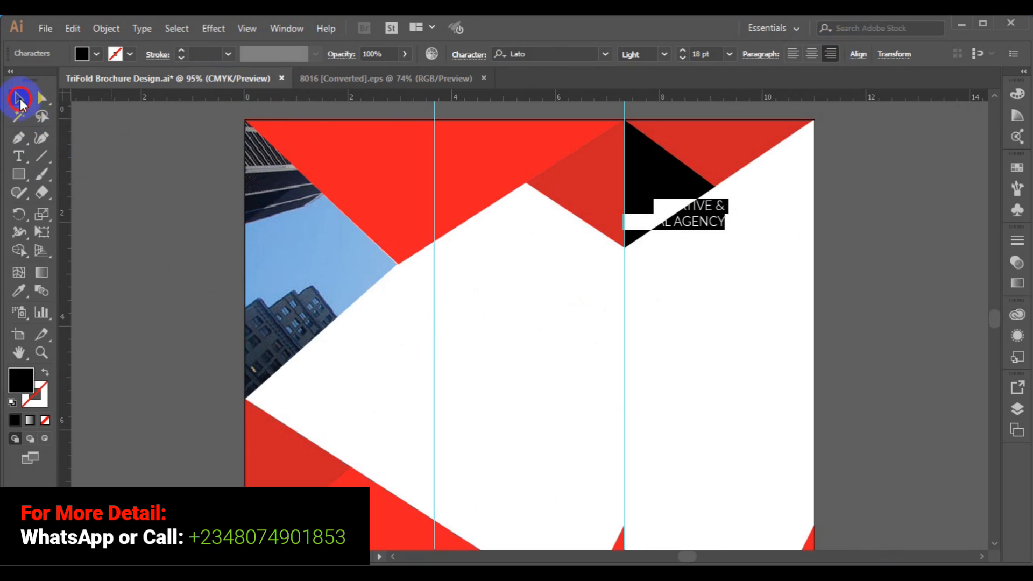
pyautogui.moveTo(690, 223); pyautogui.dragTo(766, 223)
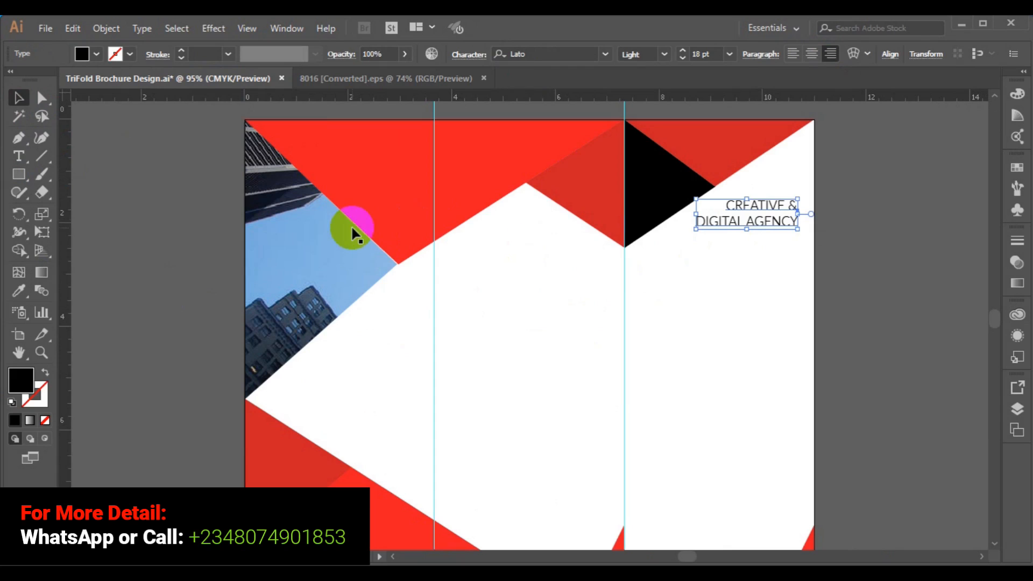
# Set the "DIGITAL AGENCY" line to the Medium font style and colour it with the red swatch.
pyautogui.click(20, 156)
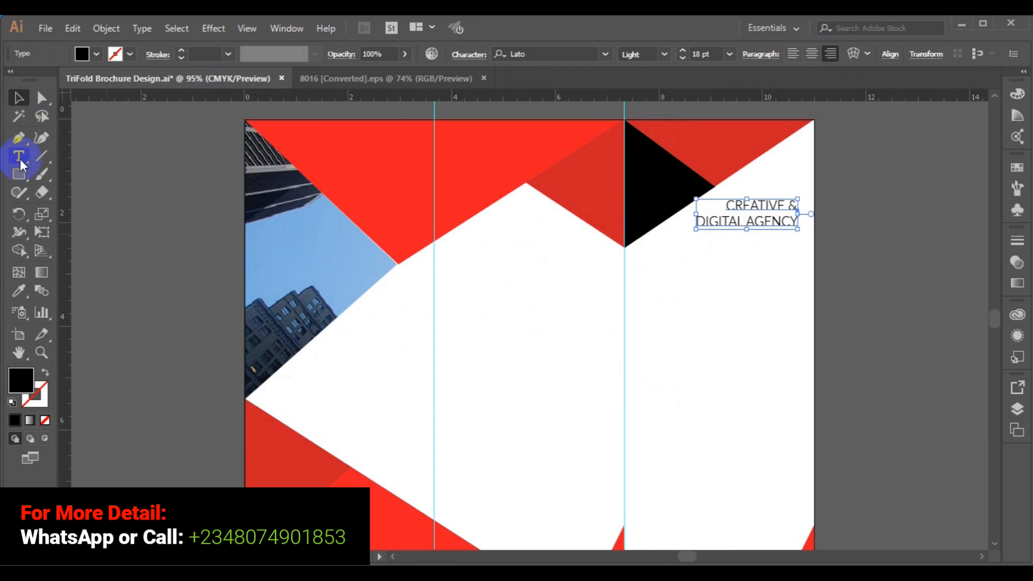
pyautogui.click(695, 218)
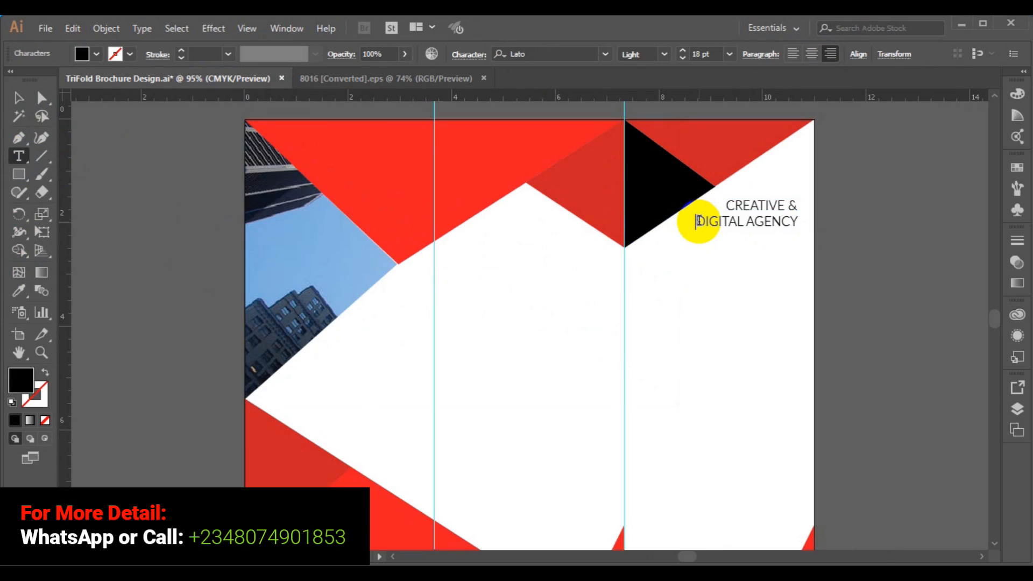
pyautogui.tripleClick(698, 221)
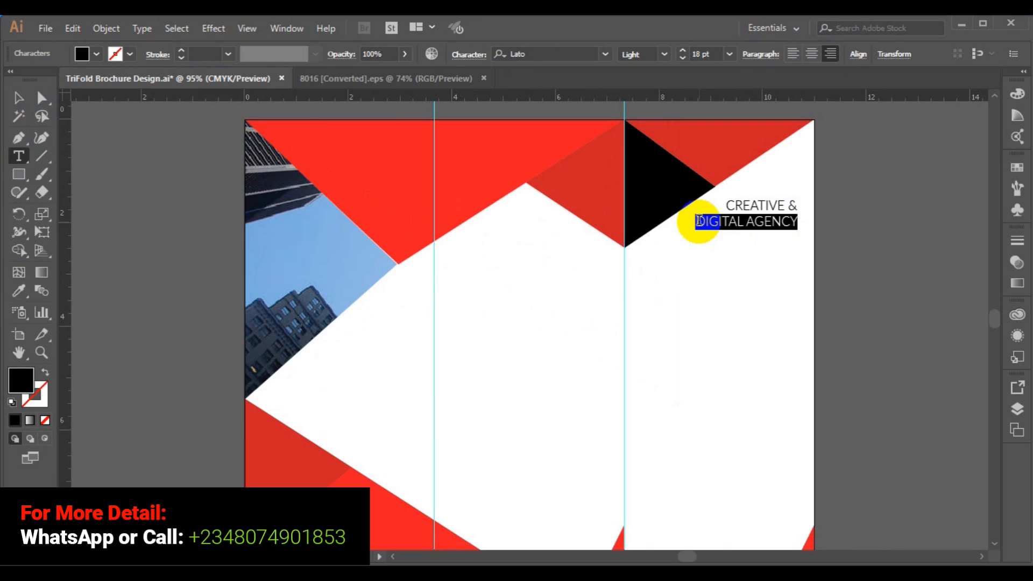
pyautogui.click(663, 49)
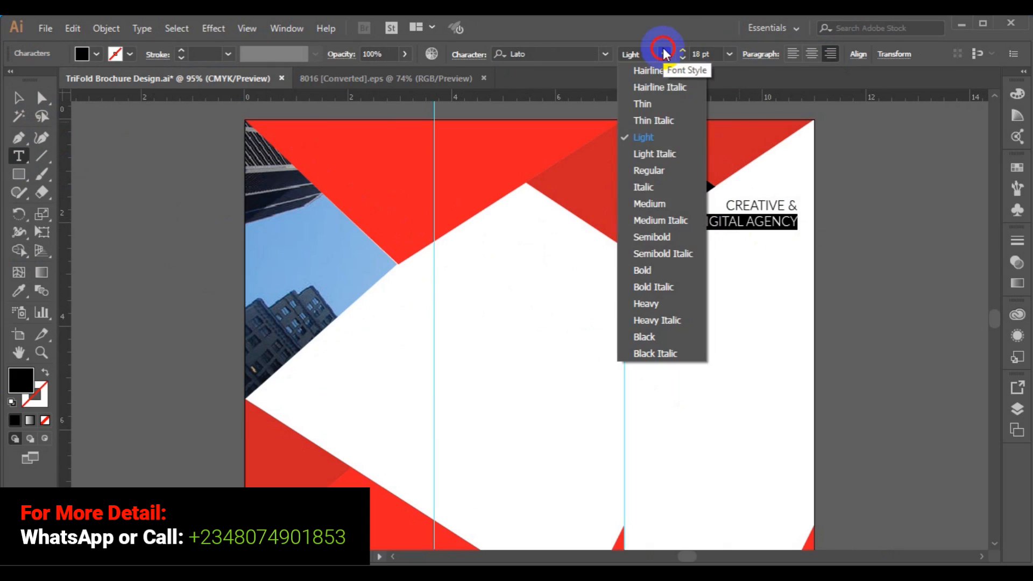
pyautogui.click(660, 205)
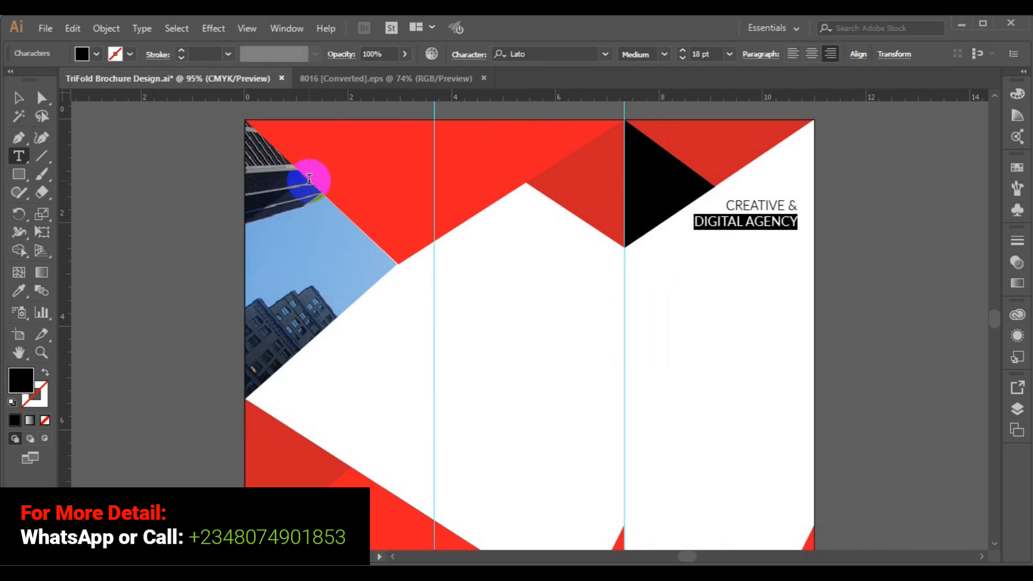
pyautogui.click(96, 54)
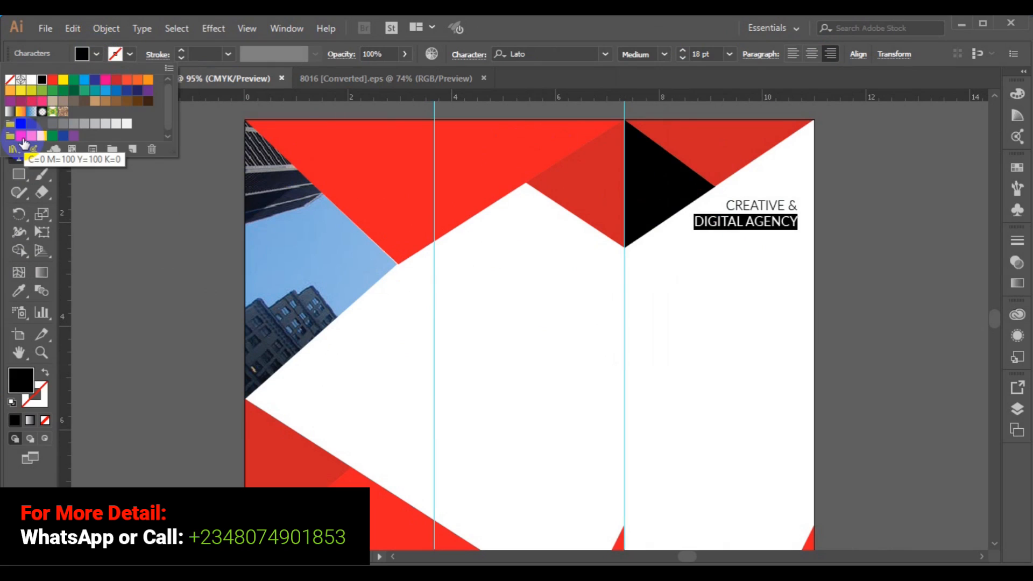
pyautogui.click(22, 140)
pyautogui.click(19, 184)
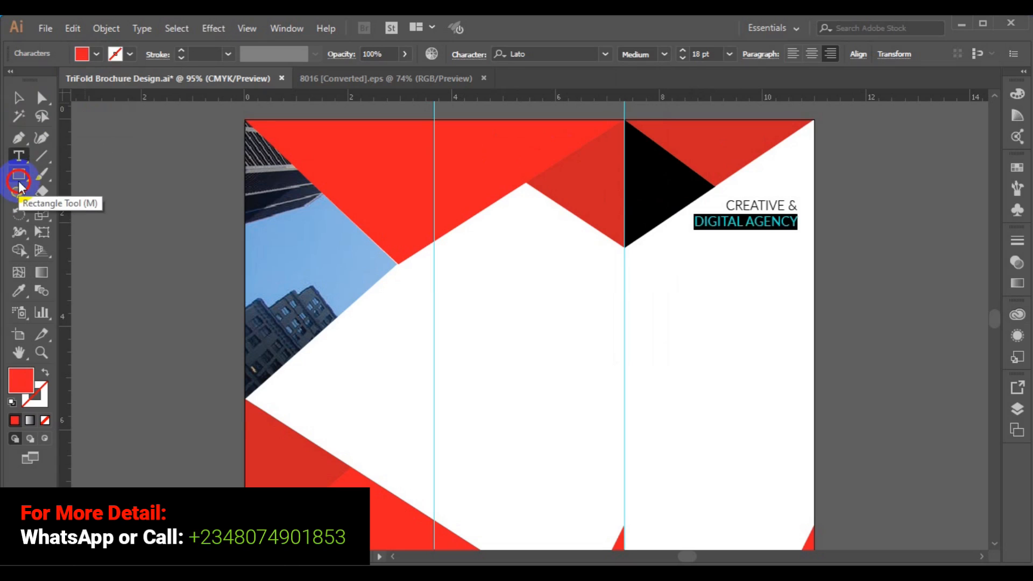
pyautogui.click(19, 97)
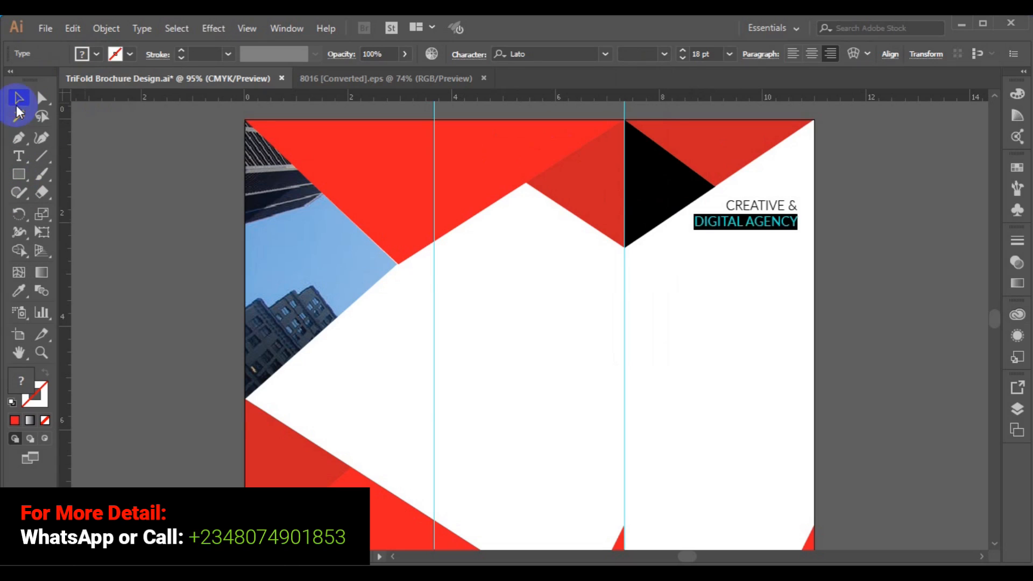
pyautogui.click(909, 291)
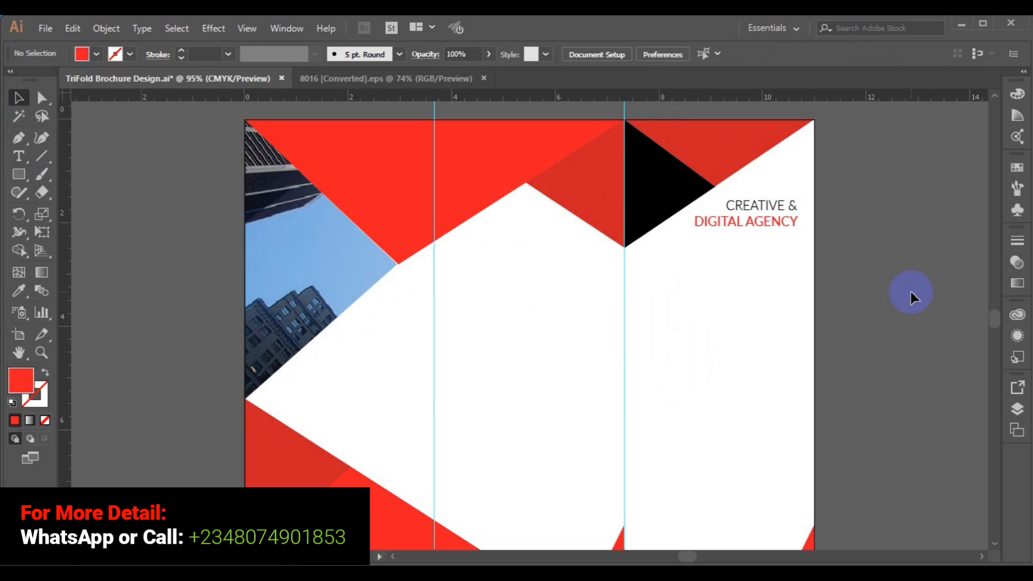
# Fine-tune the heading's position slightly closer to the artboard's right edge, leaving a small margin, and deselect it.
pyautogui.click(761, 226)
pyautogui.moveTo(760, 226); pyautogui.dragTo(769, 228)
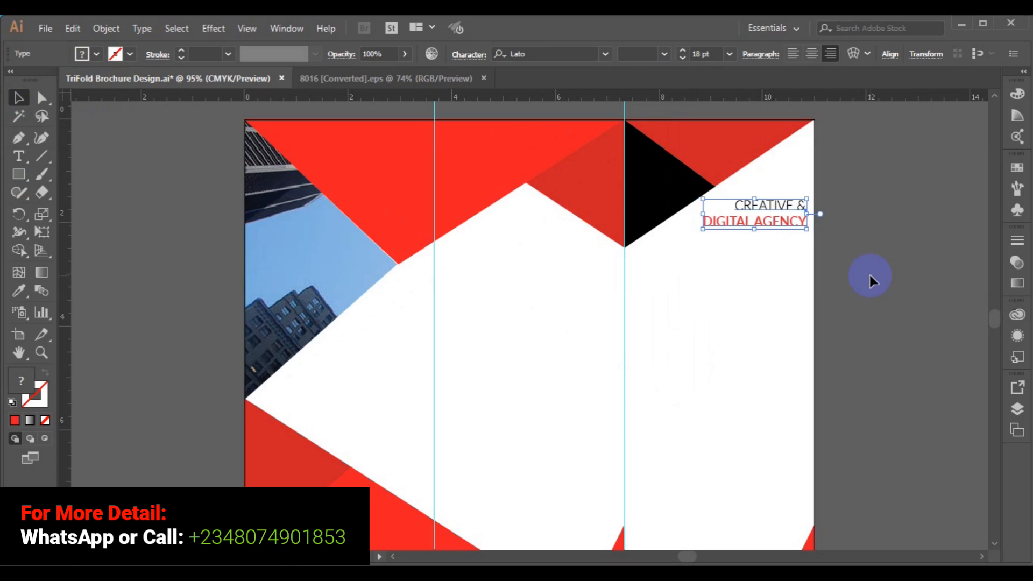
pyautogui.click(913, 382)
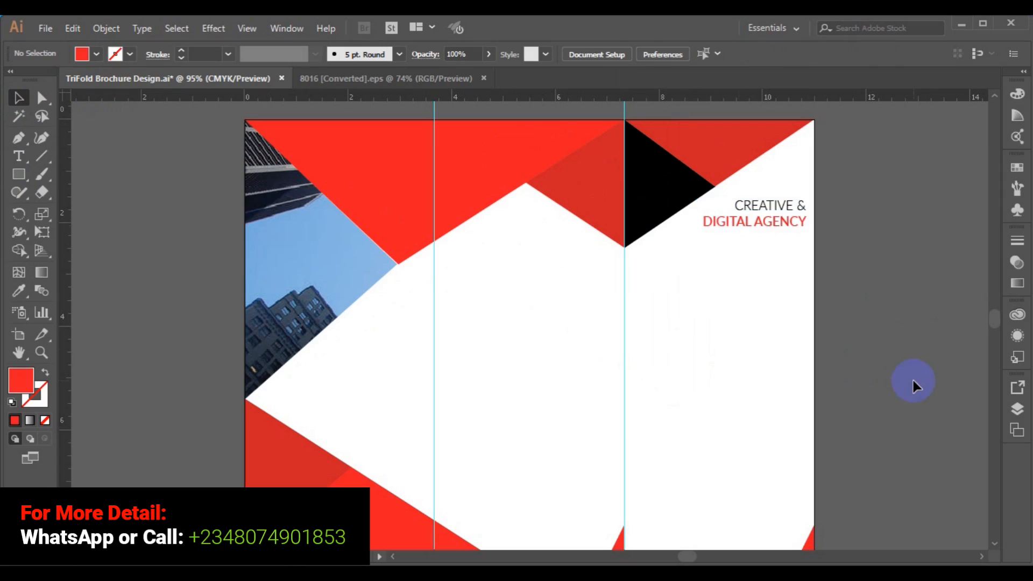
pyautogui.moveTo(778, 223); pyautogui.dragTo(772, 226)
pyautogui.press('Right')
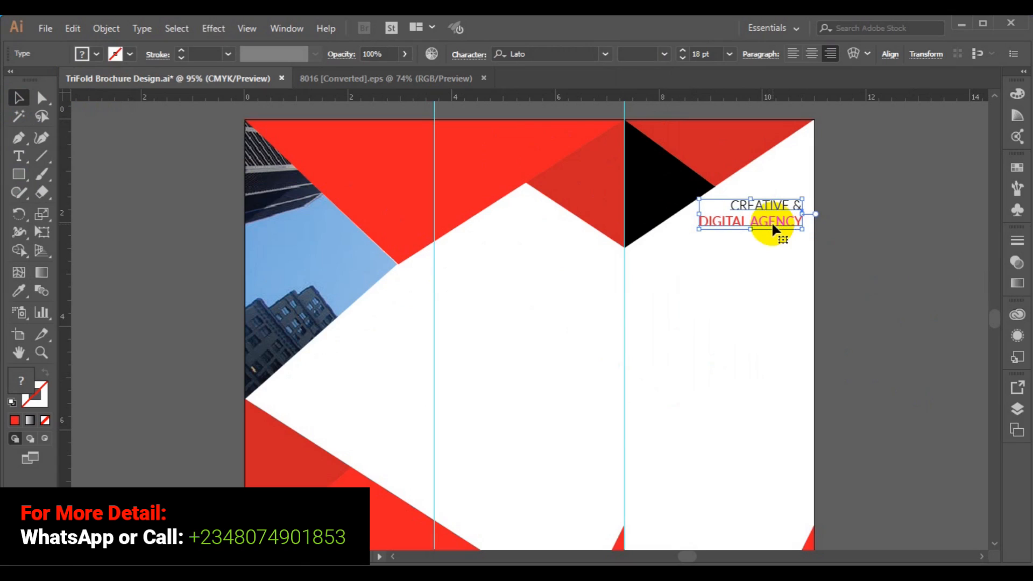
pyautogui.press('Right')
pyautogui.press('Right')
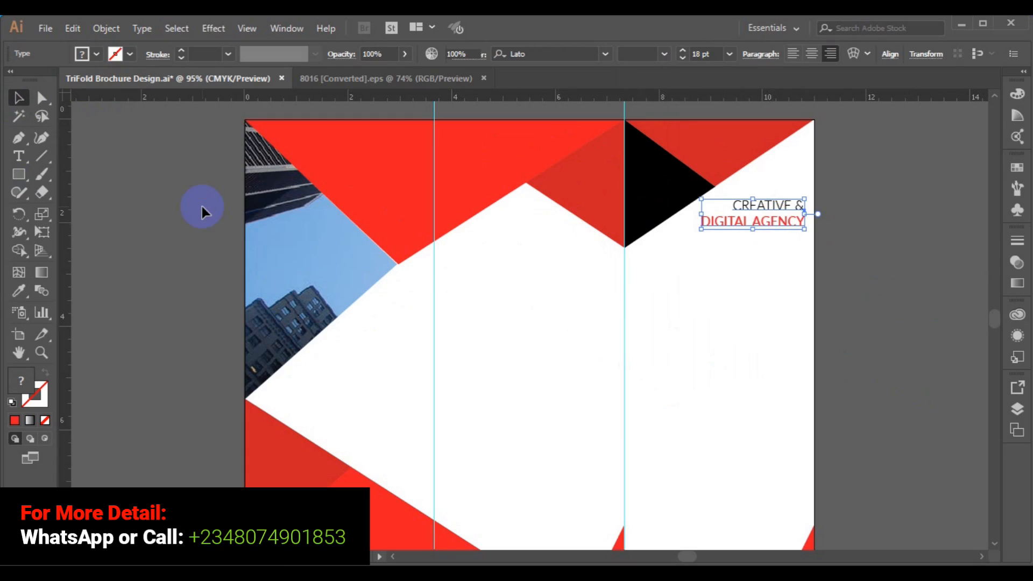
pyautogui.click(140, 196)
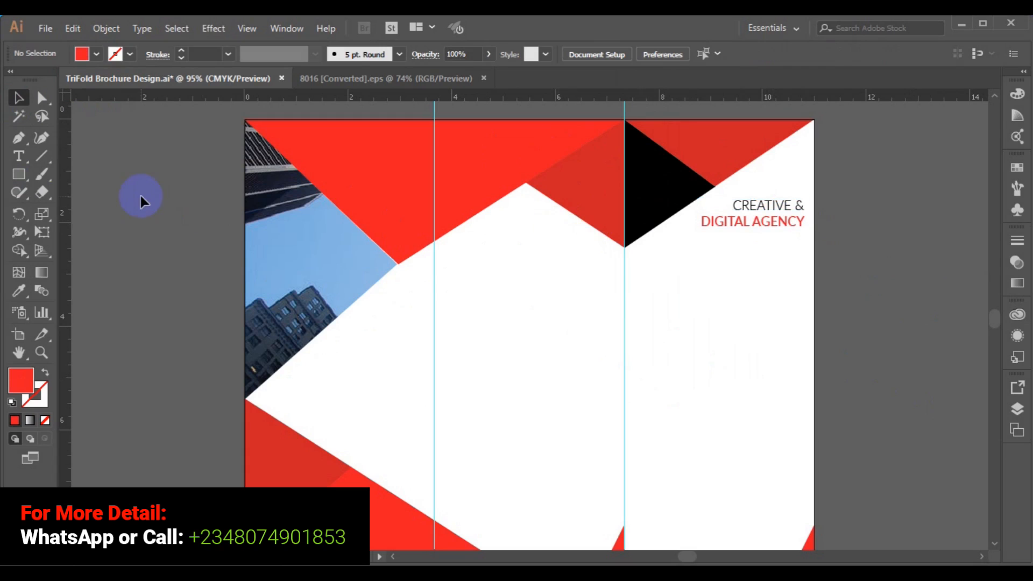
# Draw a horizontal line about 0.79 in long beneath "DIGITAL AGENCY", right-aligned with the heading, with no fill and a black stroke, and deselect it.
pyautogui.click(21, 139)
pyautogui.click(495, 216)
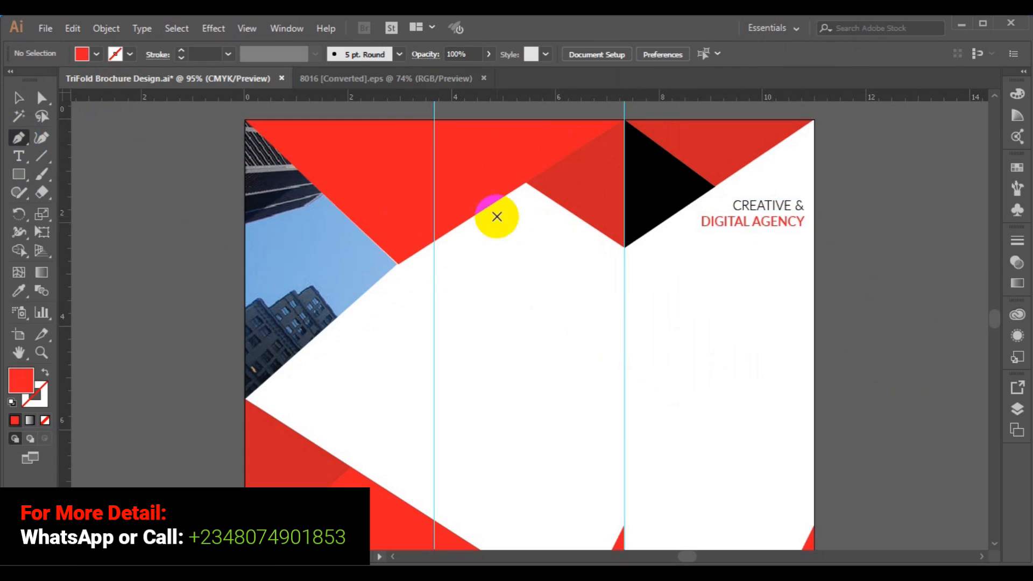
pyautogui.click(98, 54)
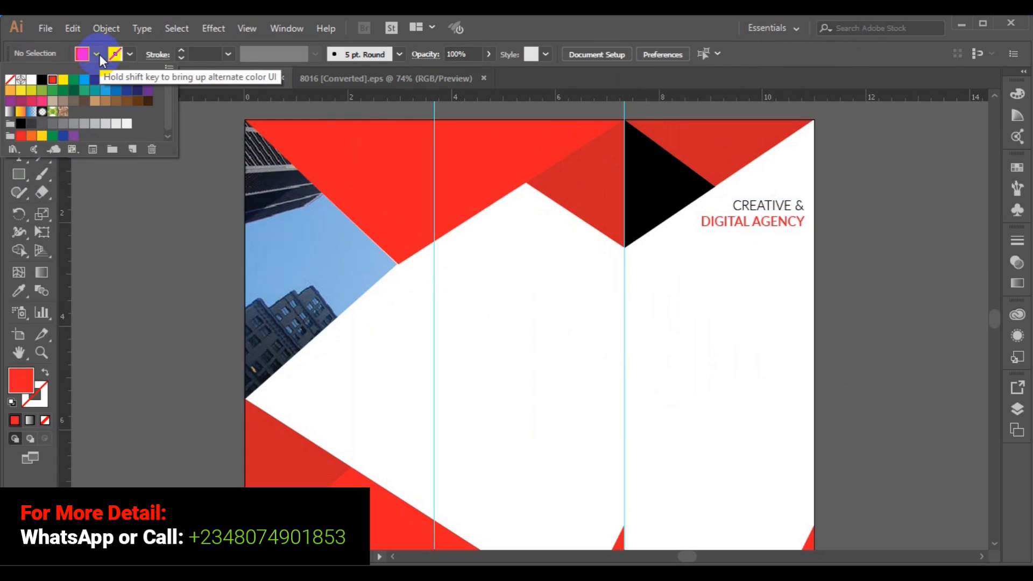
pyautogui.click(10, 80)
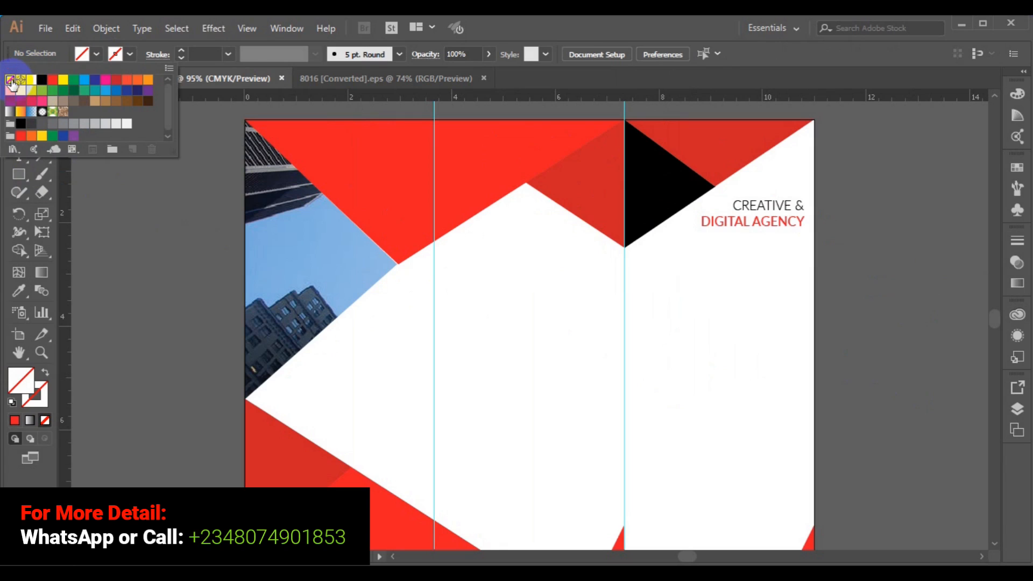
pyautogui.click(129, 52)
pyautogui.click(129, 53)
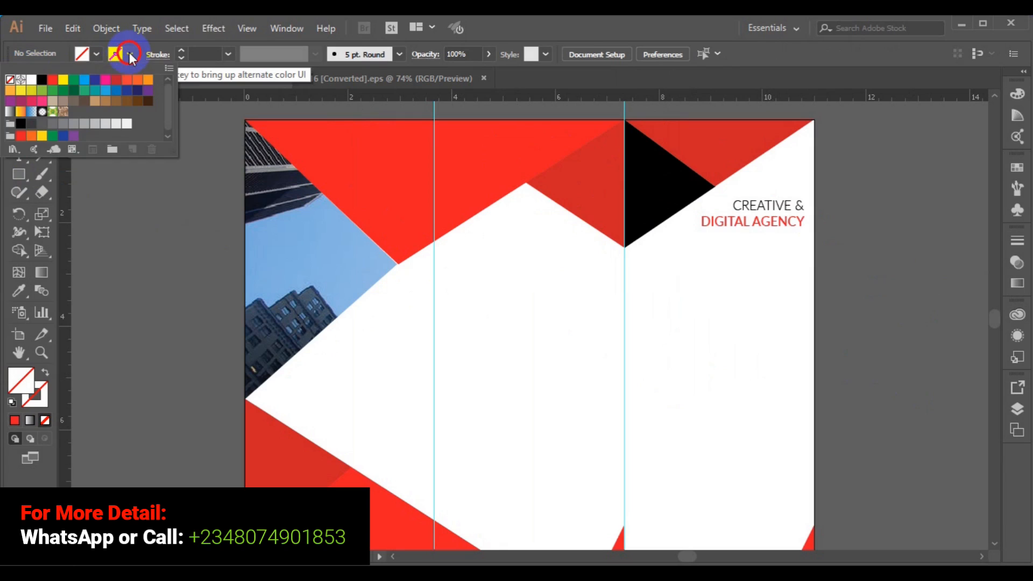
pyautogui.click(52, 79)
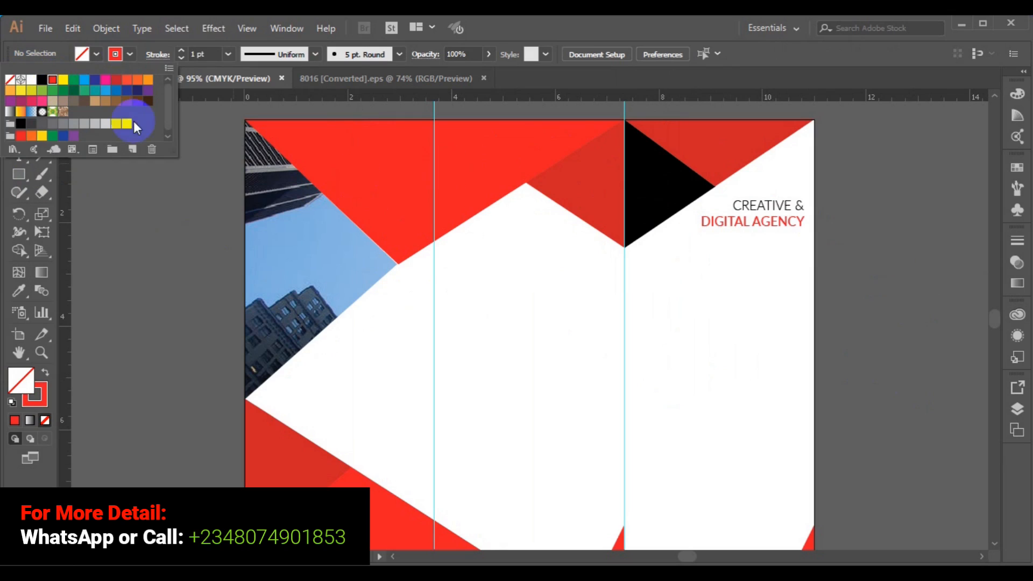
pyautogui.click(42, 79)
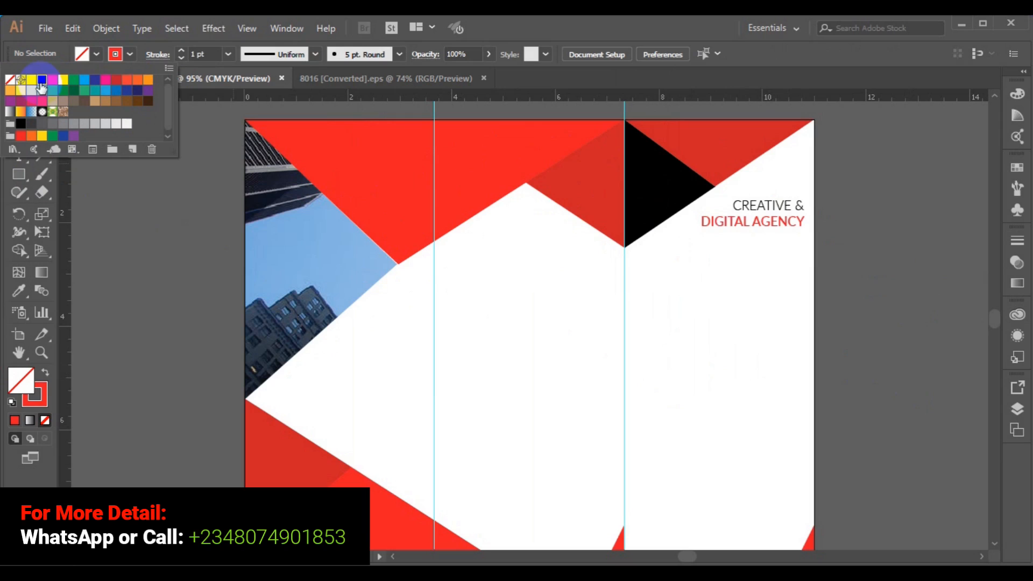
pyautogui.click(761, 231)
pyautogui.click(763, 233)
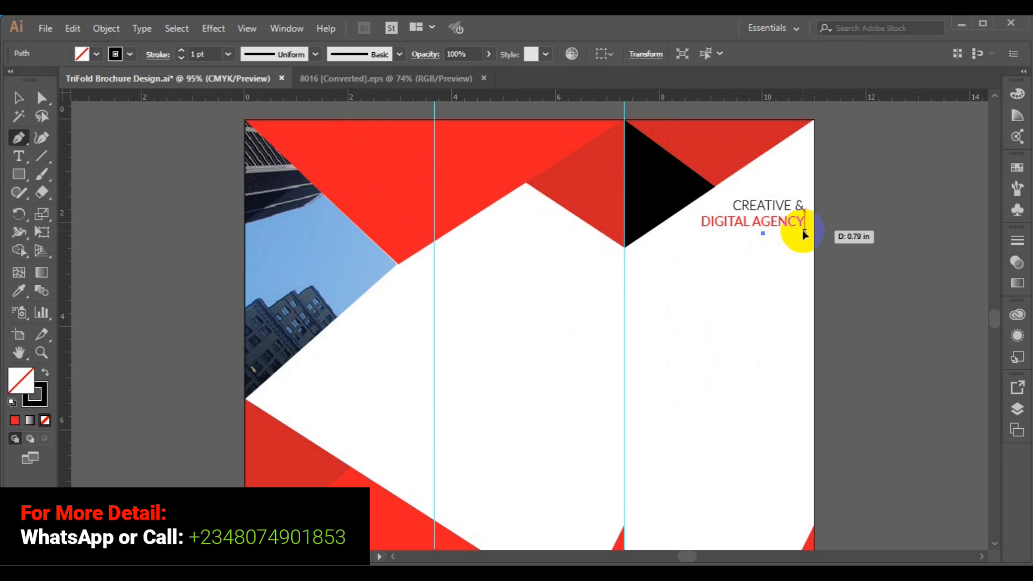
pyautogui.click(803, 232)
pyautogui.keyDown('ctrl'); pyautogui.click(853, 248); pyautogui.keyUp('ctrl')
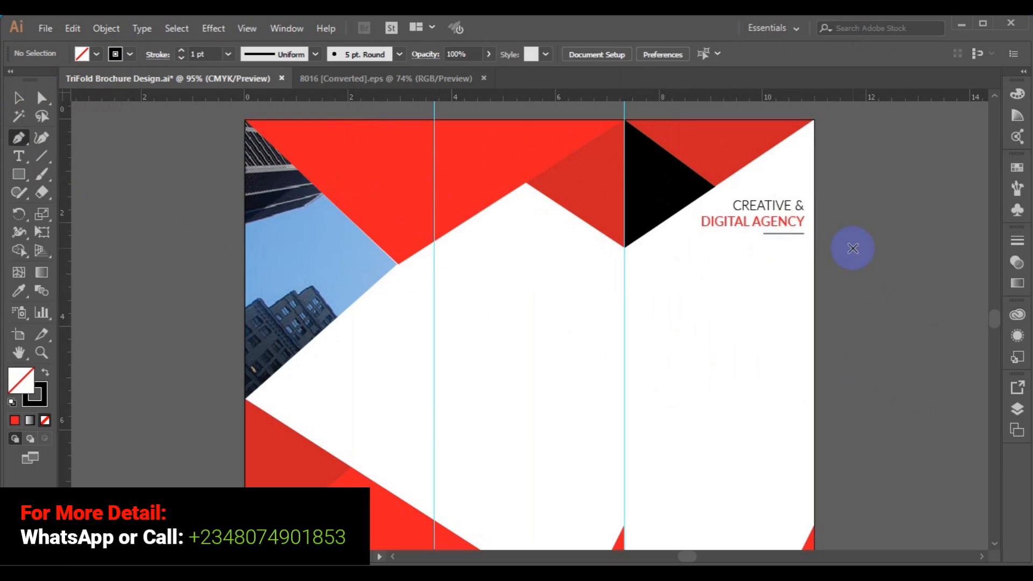
pyautogui.click(18, 98)
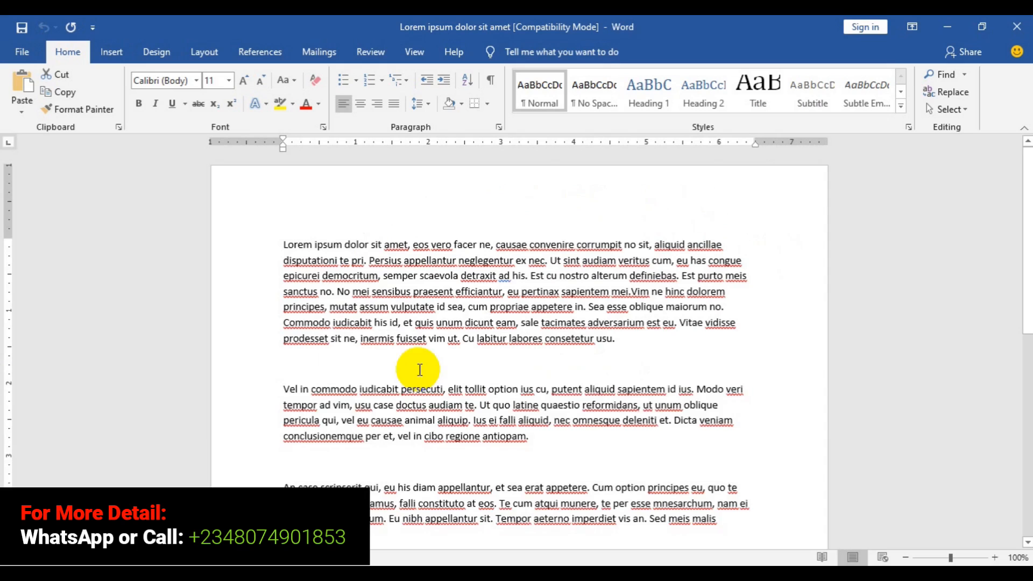
# Switch to the Lorem ipsum document in Word and copy the first three lines of its first paragraph.
pyautogui.moveTo(284, 245); pyautogui.dragTo(295, 274)
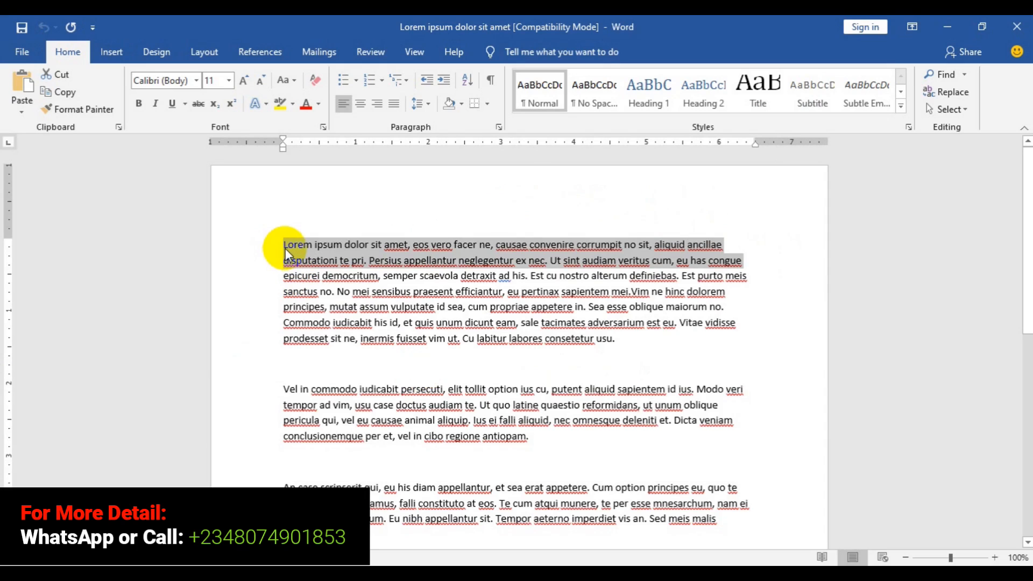
pyautogui.click(285, 249)
pyautogui.hotkey('shift', 'Down')
pyautogui.hotkey('shift', 'Down')
pyautogui.hotkey('shift', 'Down')
pyautogui.hotkey('ctrl', 'c')
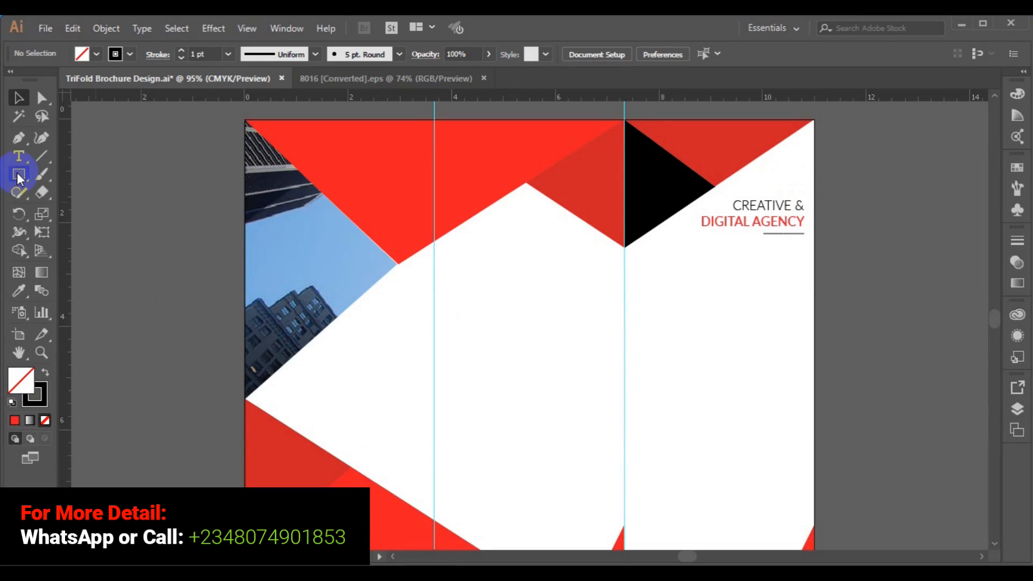
# Back in Illustrator, create a text frame across the right-hand panel below the short line, set its text to 10 pt, and paste in the copied text.
pyautogui.click(18, 158)
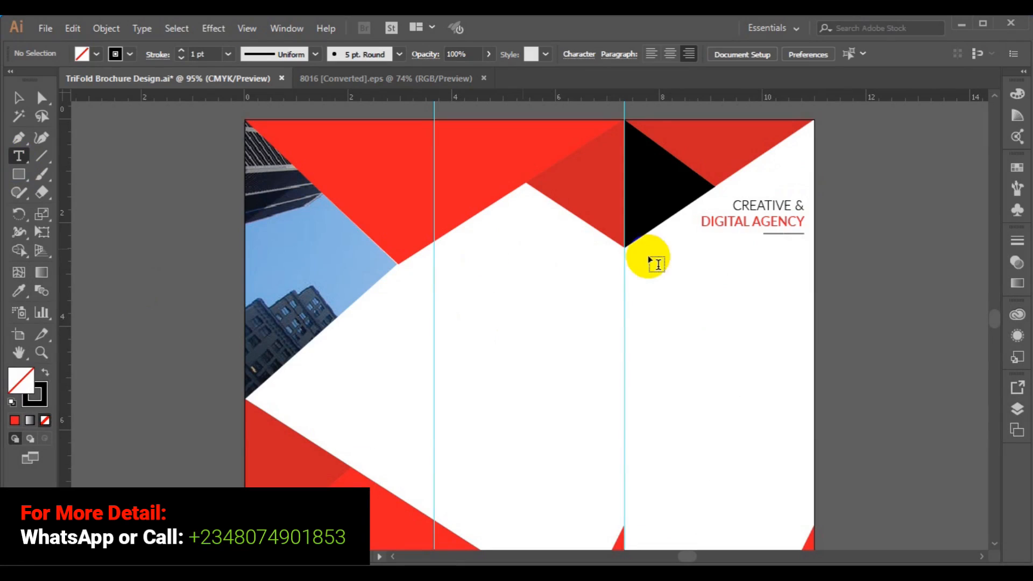
pyautogui.moveTo(635, 262); pyautogui.dragTo(805, 355)
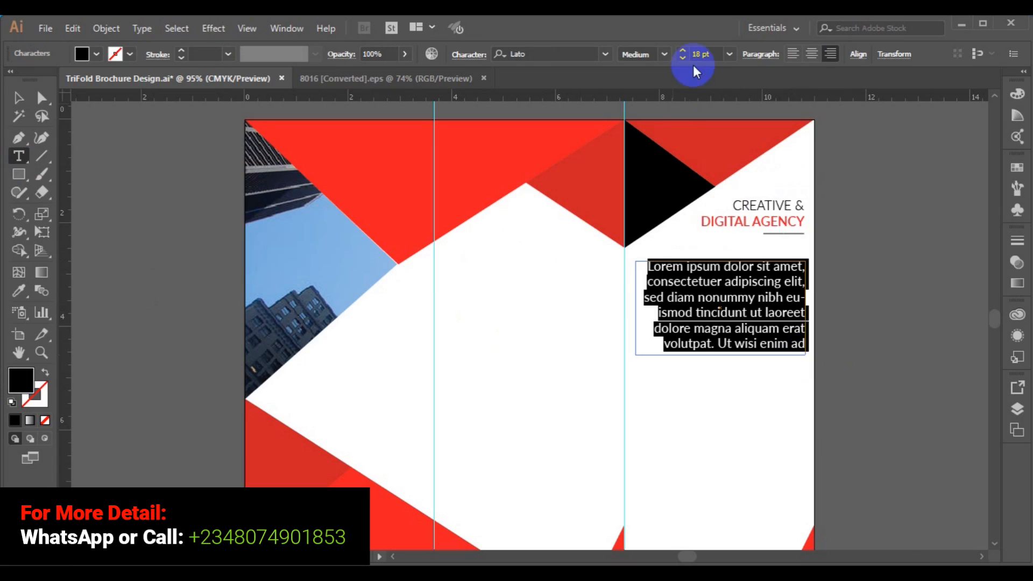
pyautogui.click(729, 54)
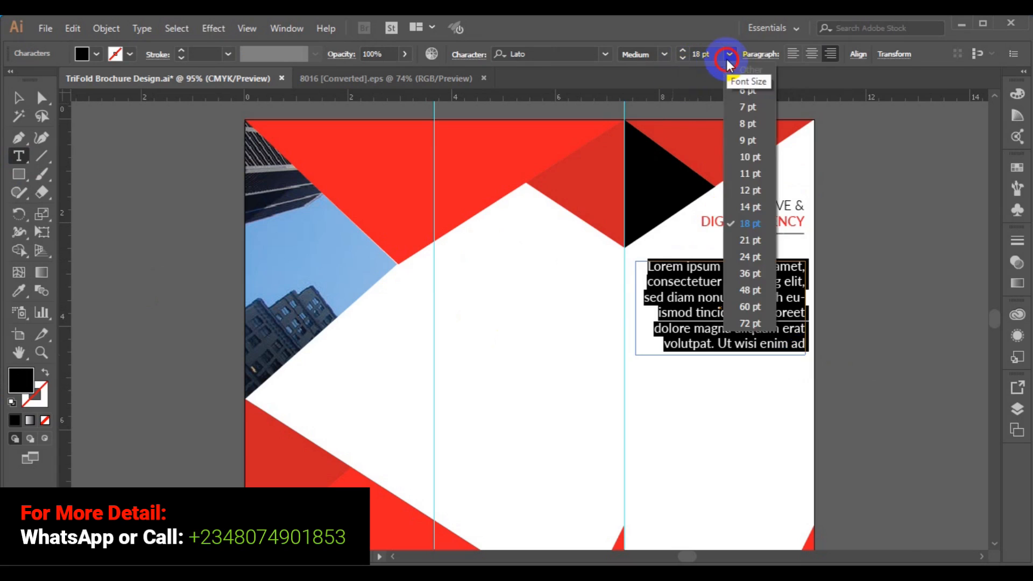
pyautogui.click(743, 152)
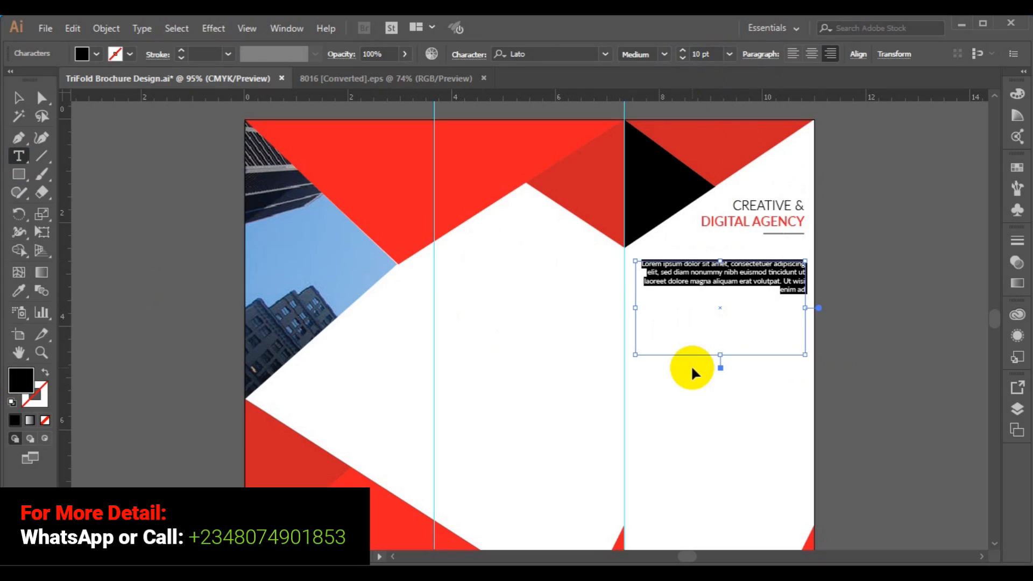
pyautogui.hotkey('ctrl', 'v')
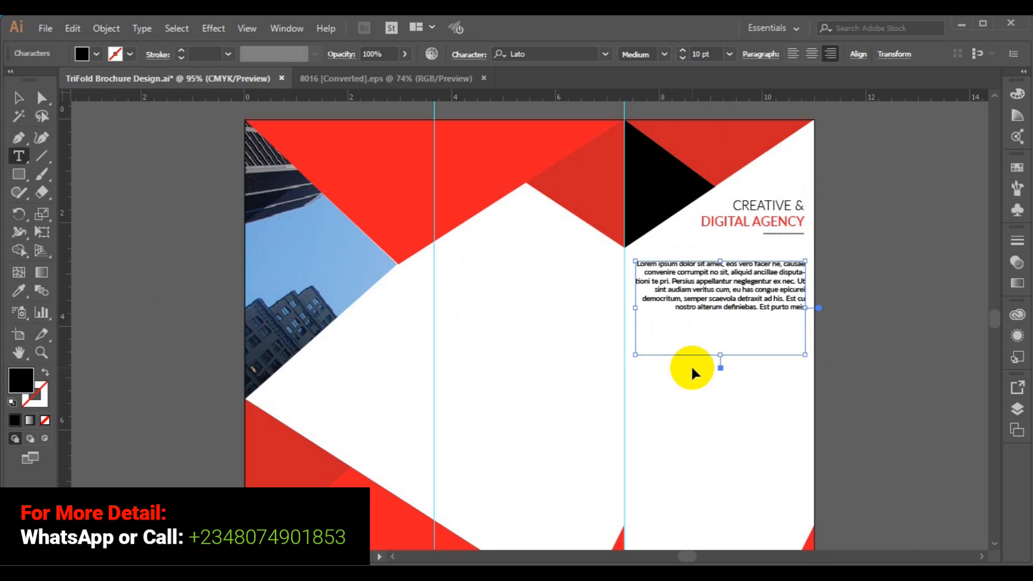
# Justify all lines of the pasted paragraph on the right-hand panel.
pyautogui.hotkey('ctrl', 'a')
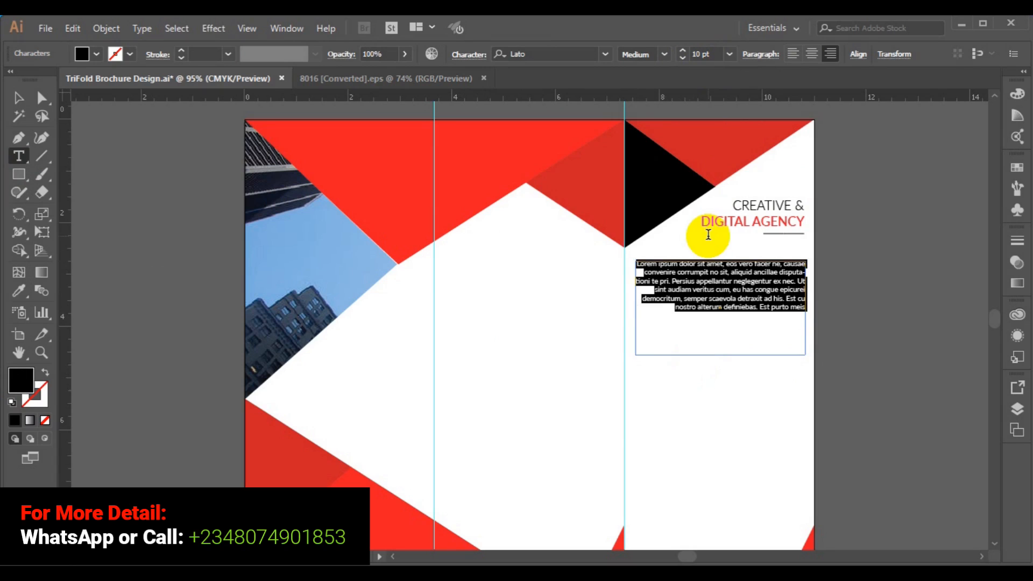
pyautogui.hotkey('ctrl', 't')
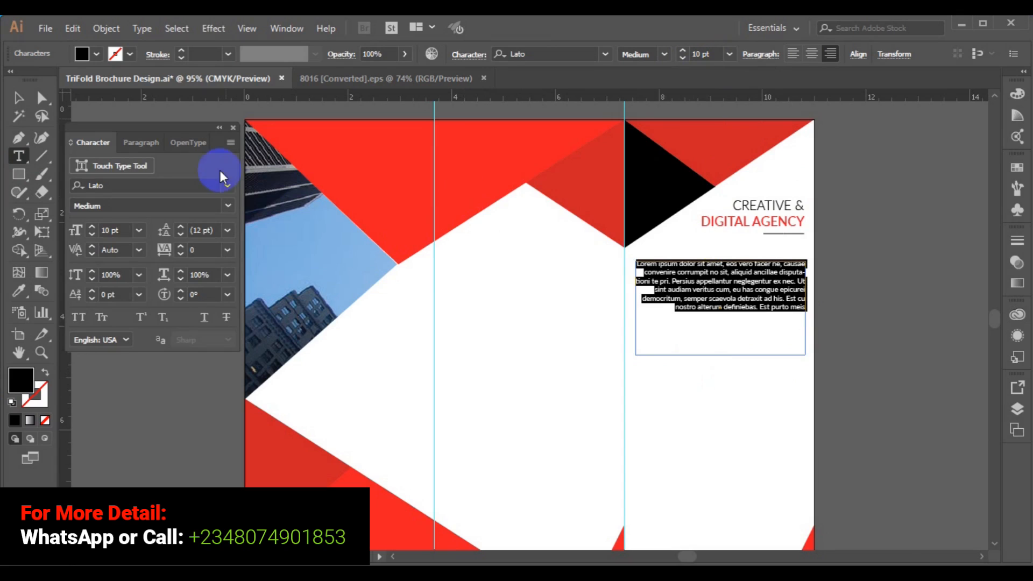
pyautogui.click(150, 142)
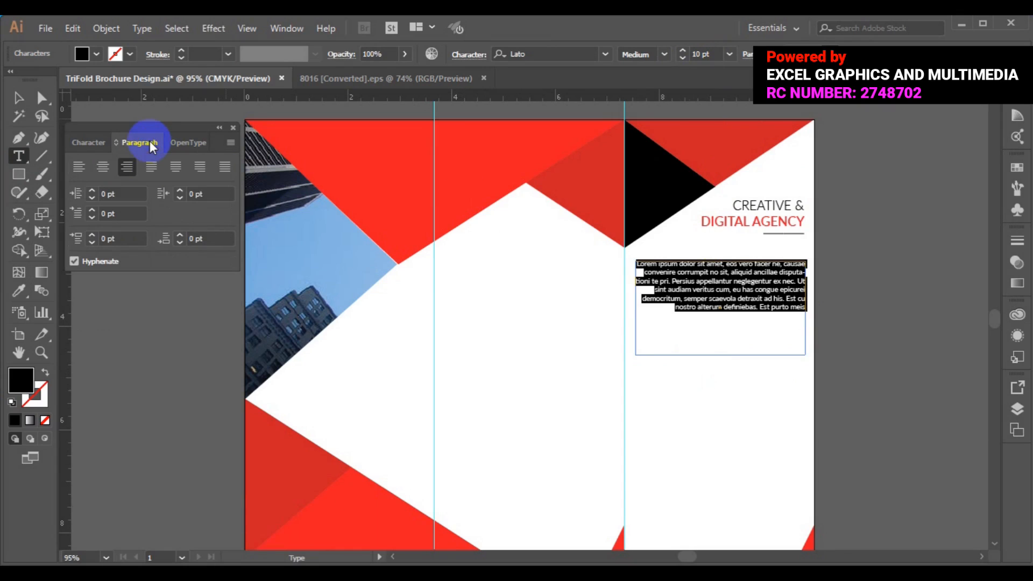
pyautogui.click(225, 167)
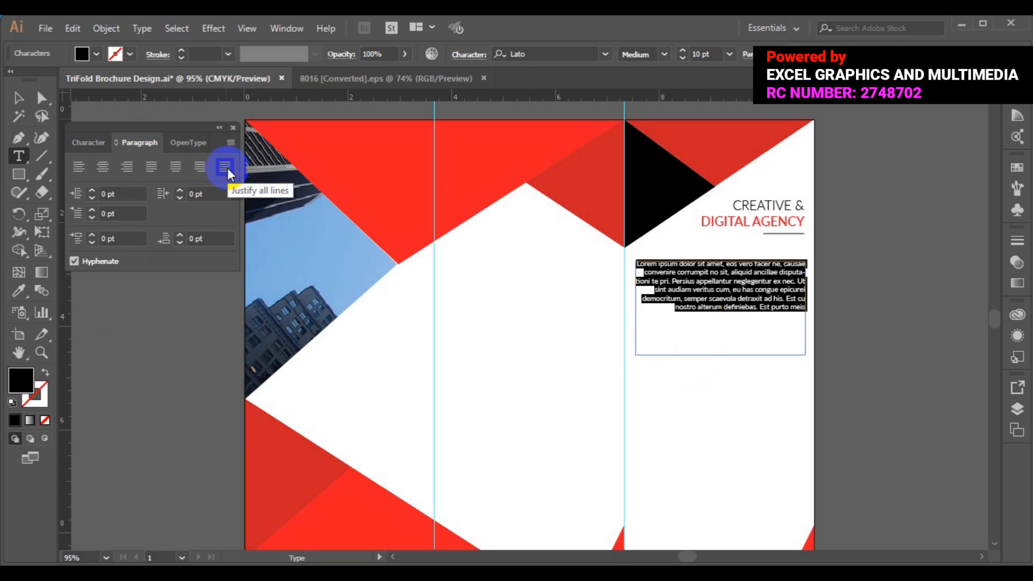
pyautogui.click(16, 101)
# Shorten the paragraph's text frame so it ends just below the last line of text, and deselect it.
pyautogui.click(657, 291)
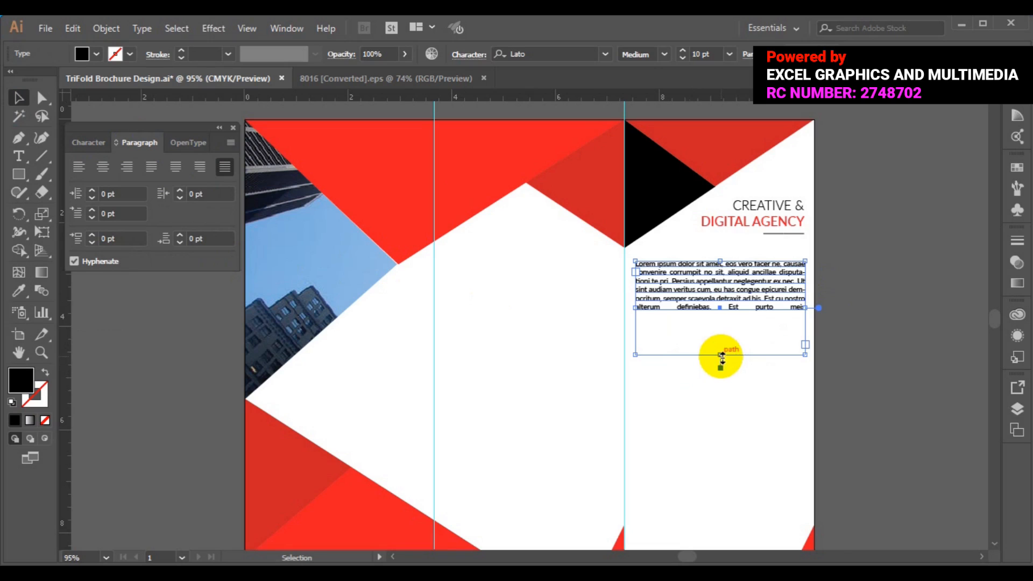
pyautogui.moveTo(722, 357); pyautogui.dragTo(726, 316)
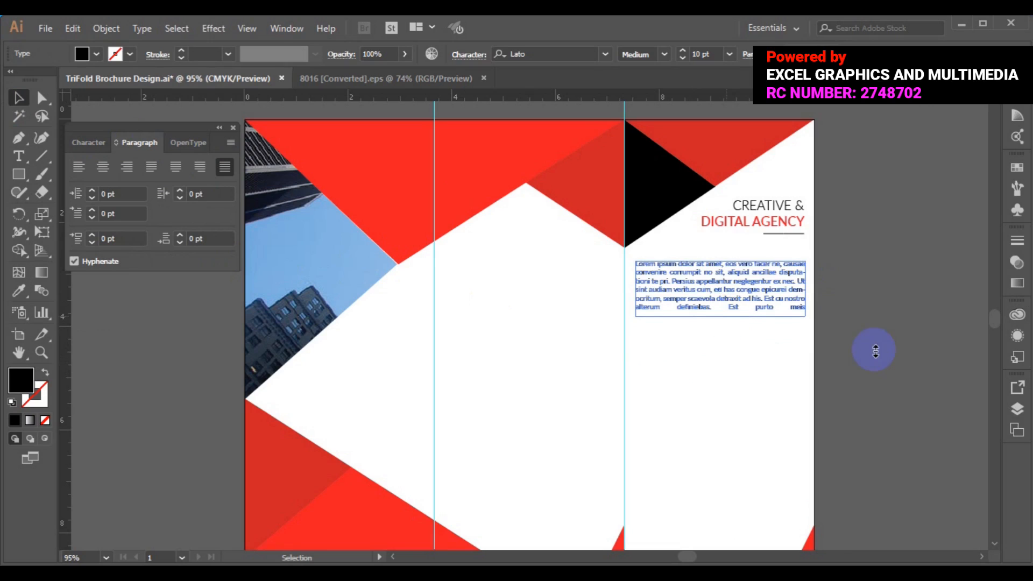
pyautogui.click(873, 352)
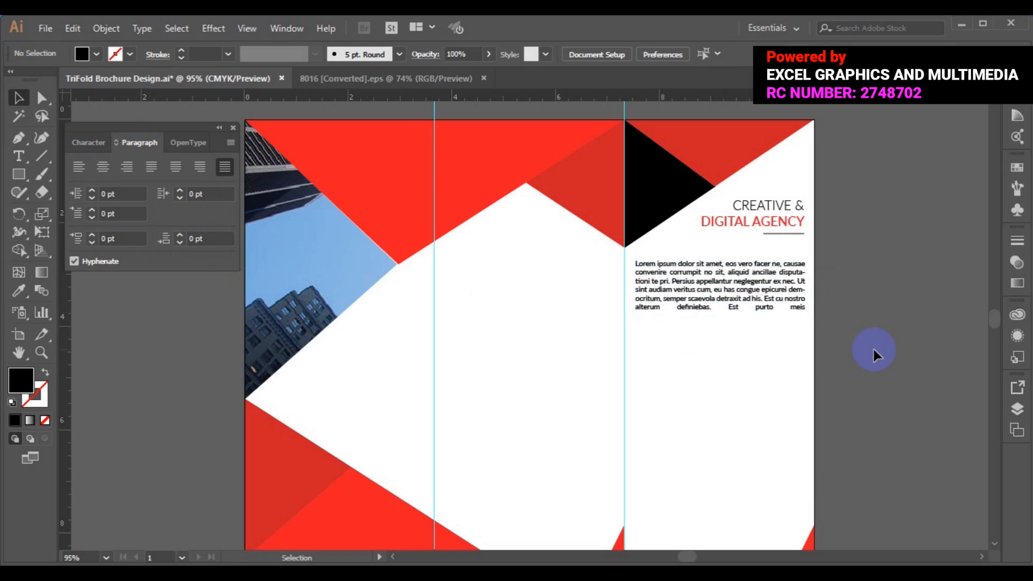
# Duplicate the justified paragraph straight below the original, leaving a gap of a few lines between them, and deselect the copy.
pyautogui.click(725, 292)
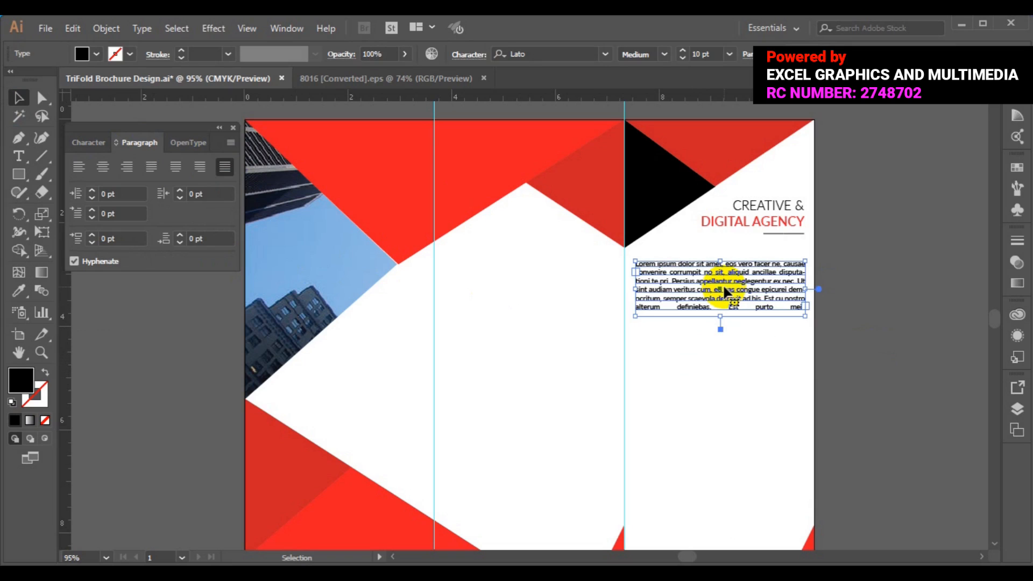
pyautogui.moveTo(724, 291); pyautogui.dragTo(723, 375)
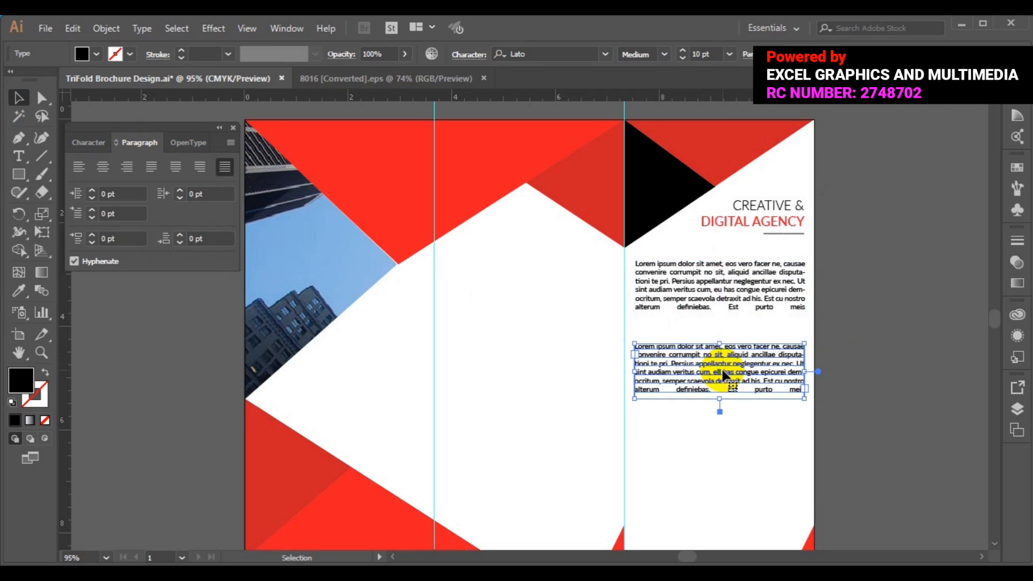
pyautogui.click(863, 324)
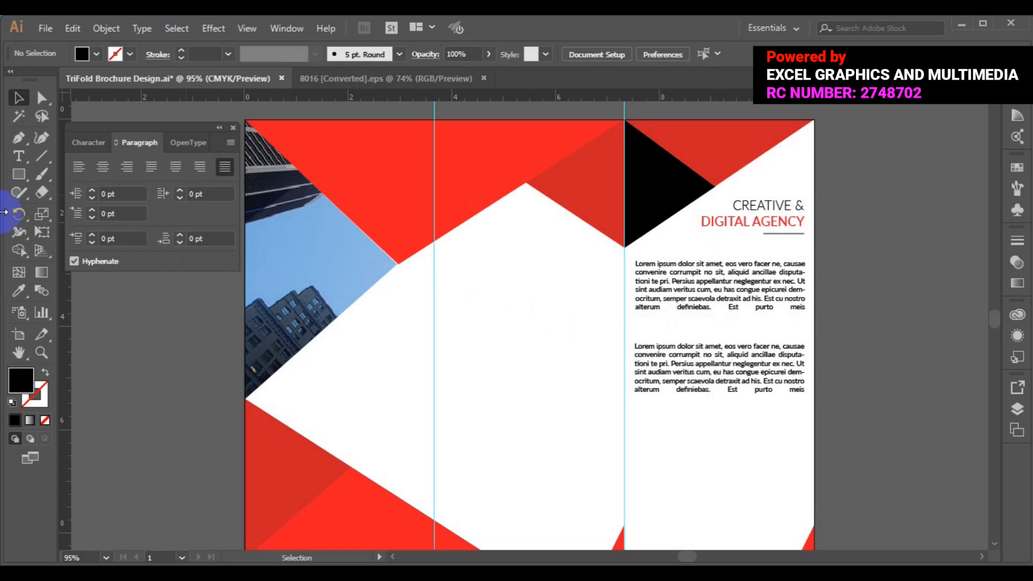
# Add the text "Product Review" in the gap between the two paragraphs.
pyautogui.click(17, 160)
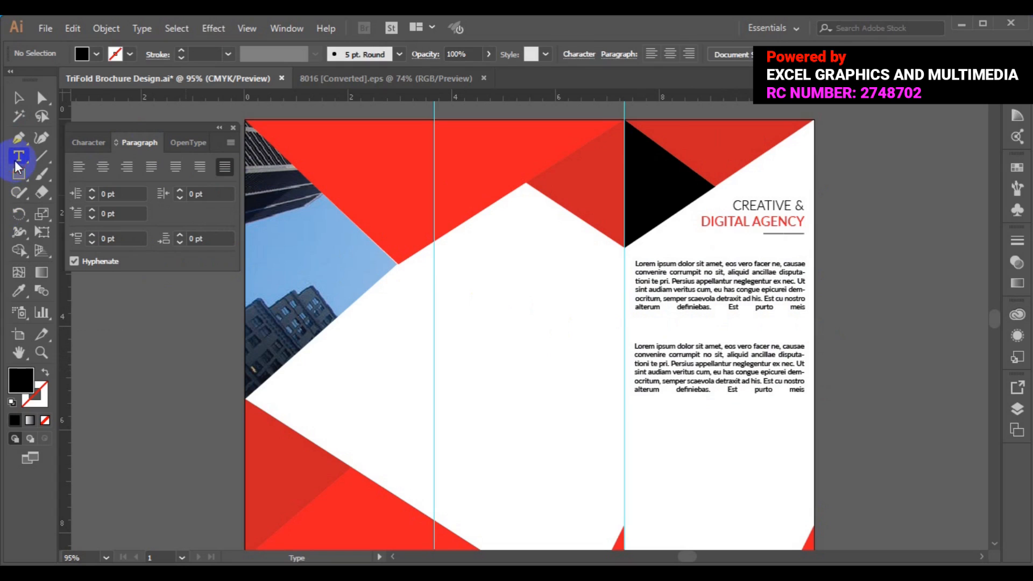
pyautogui.click(717, 330)
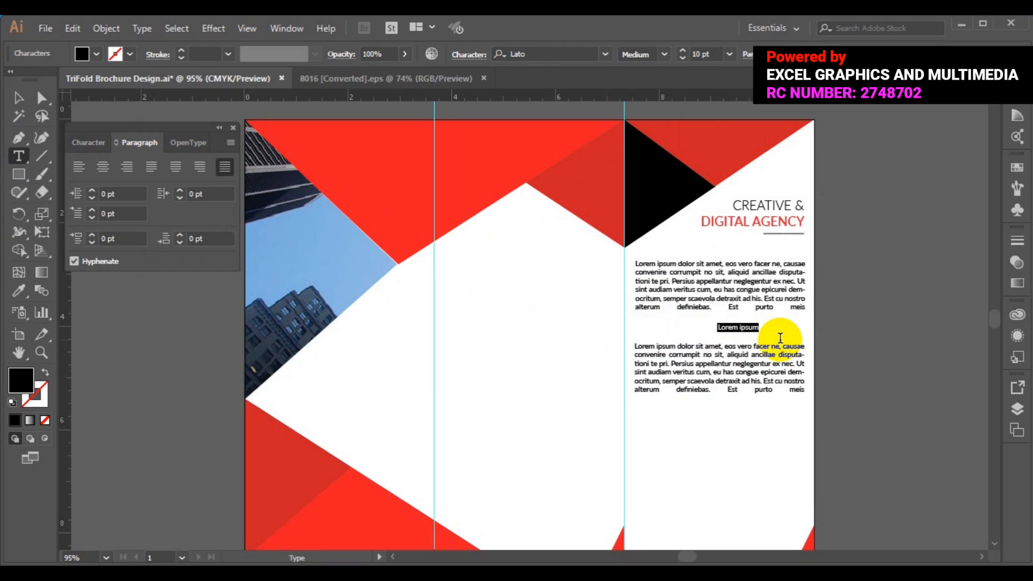
pyautogui.write('Customer')
pyautogui.hotkey('ctrl', 'a')
pyautogui.write('Product Review')
# Format the "Product Review" subheading in the Heavy font style at 14 pt and colour it with the red swatch.
pyautogui.hotkey('ctrl', 'a')
pyautogui.click(665, 54)
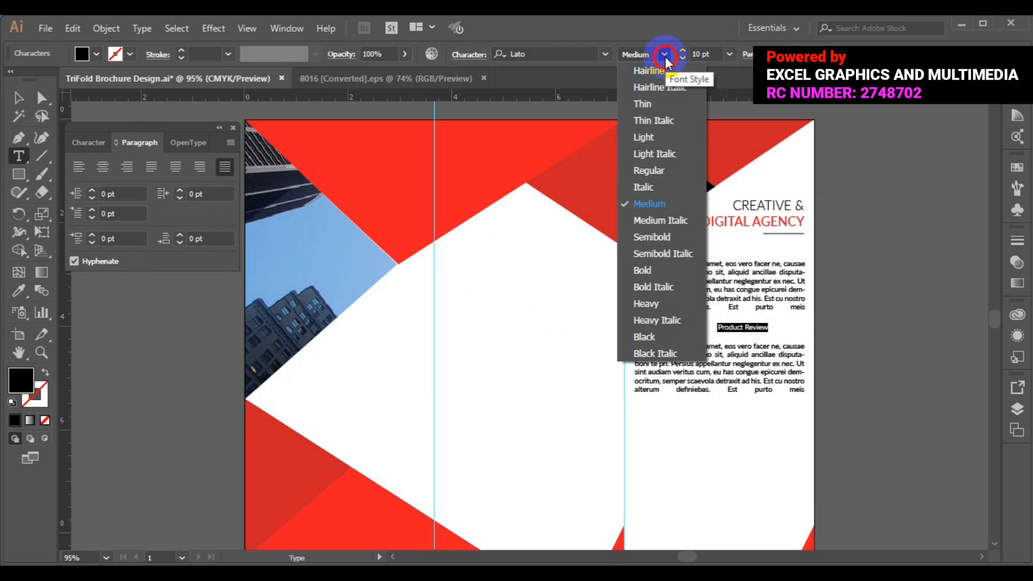
pyautogui.click(673, 305)
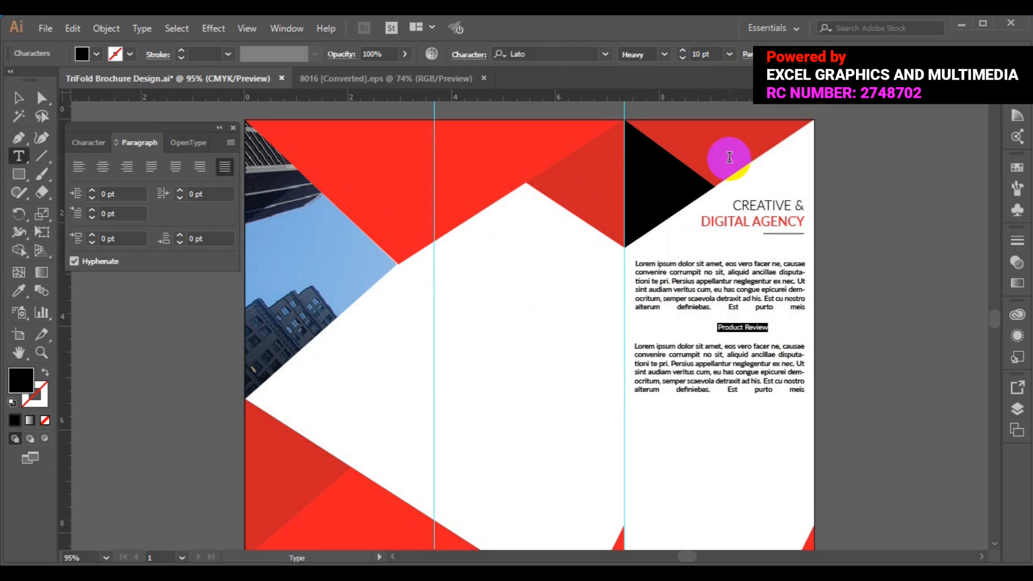
pyautogui.click(730, 54)
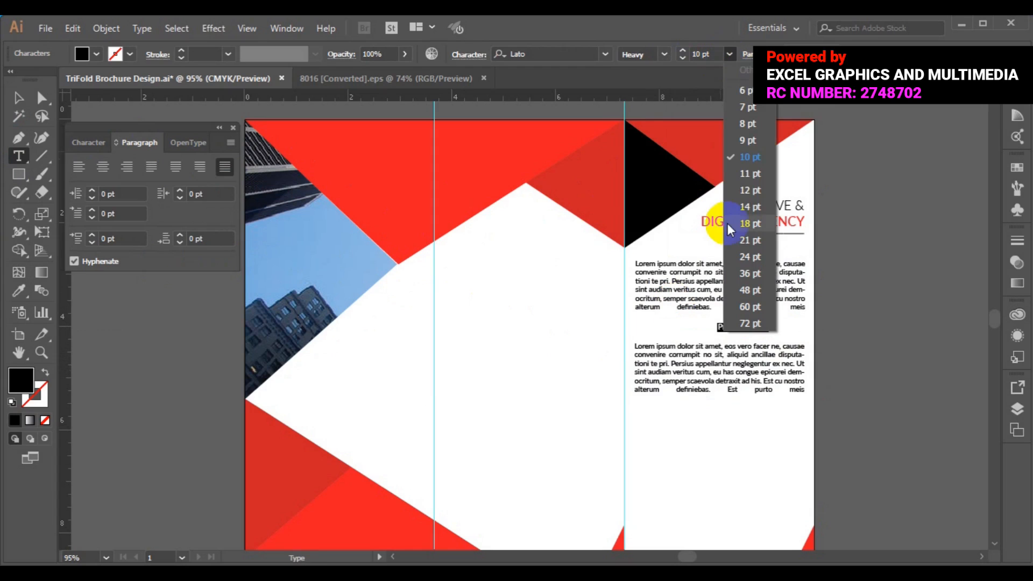
pyautogui.click(755, 207)
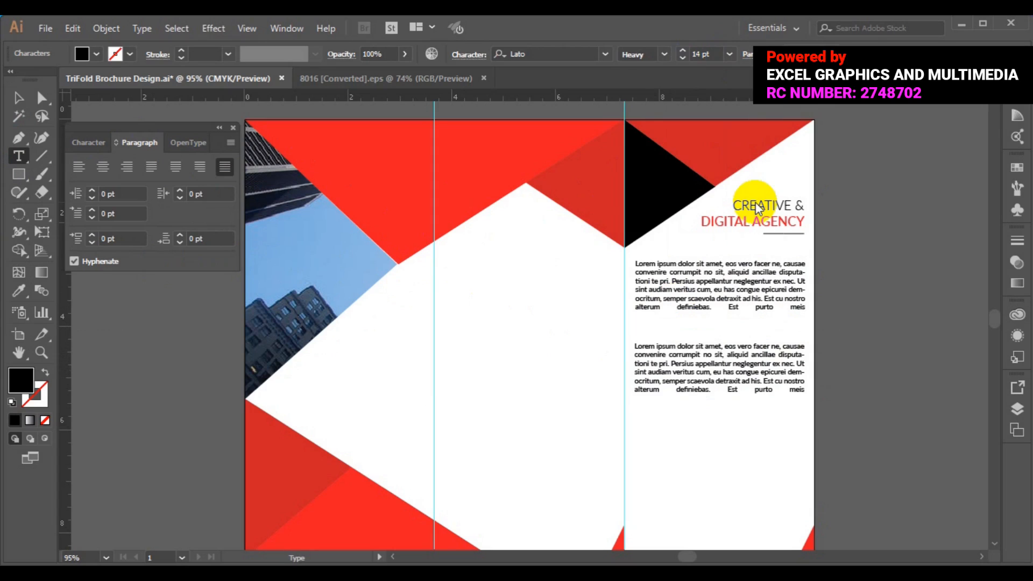
pyautogui.click(97, 53)
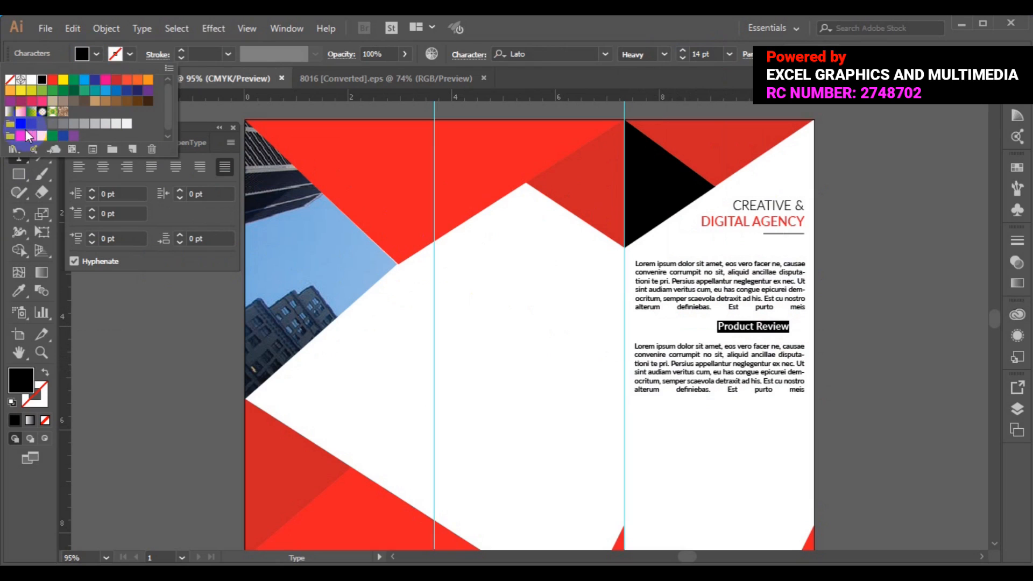
pyautogui.click(22, 135)
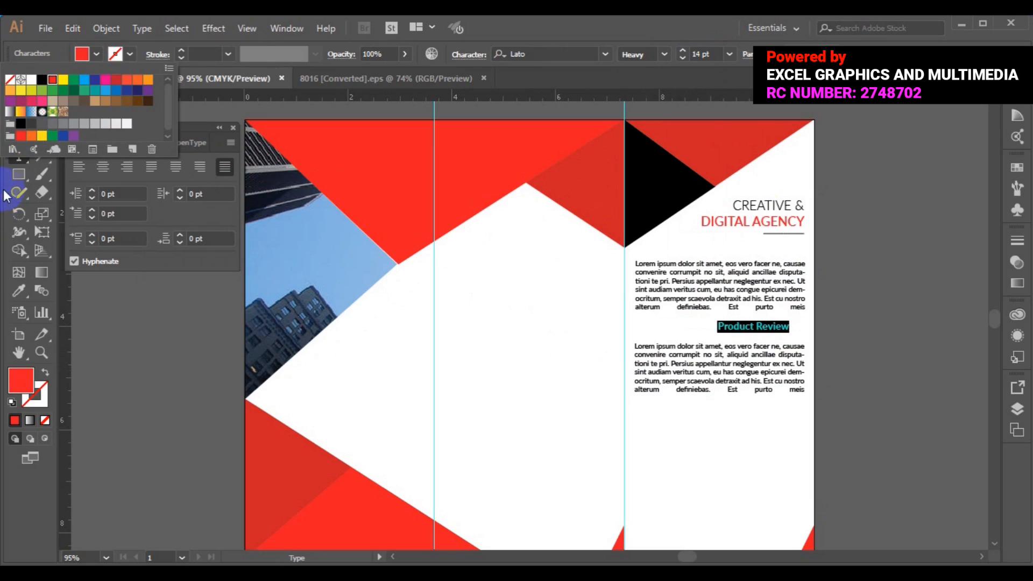
pyautogui.click(19, 97)
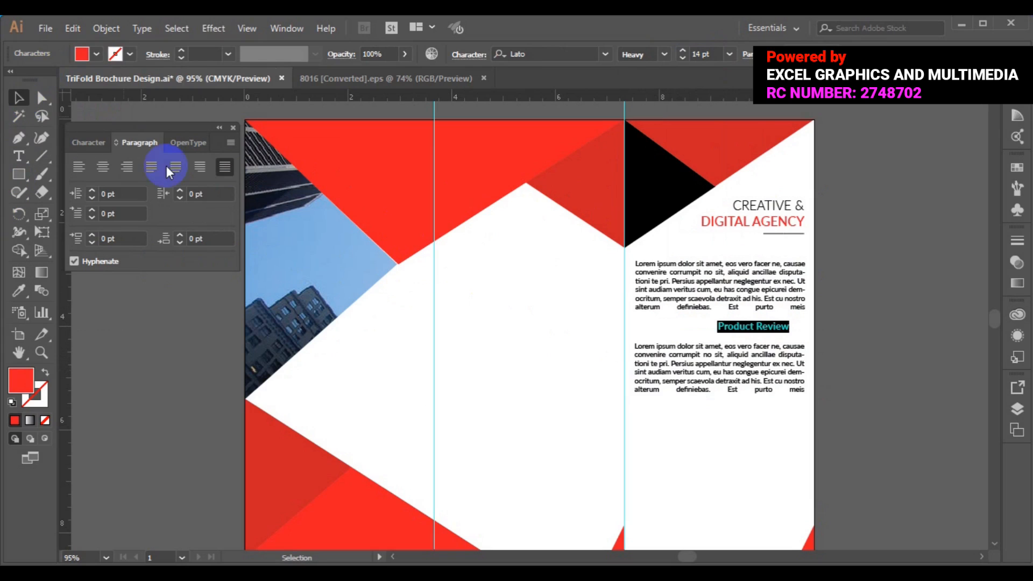
# Move the "Product Review" subheading down to just above the second paragraph and align its right edge with that paragraph.
pyautogui.click(736, 325)
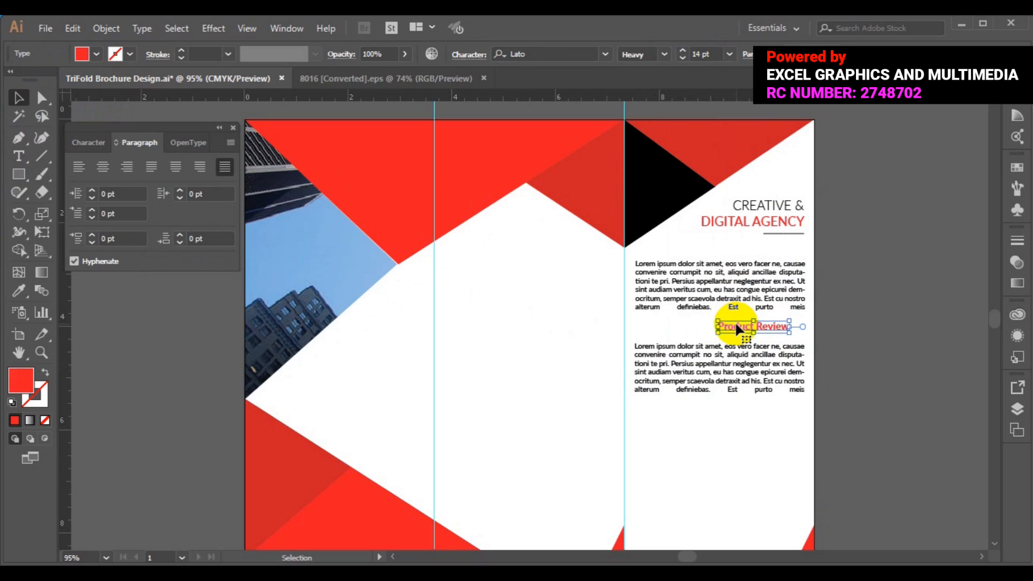
pyautogui.moveTo(735, 326)
pyautogui.mouseDown()
pyautogui.moveTo(754, 335)
pyautogui.moveTo(742, 336)
pyautogui.moveTo(775, 335)
pyautogui.moveTo(737, 336)
pyautogui.mouseUp()
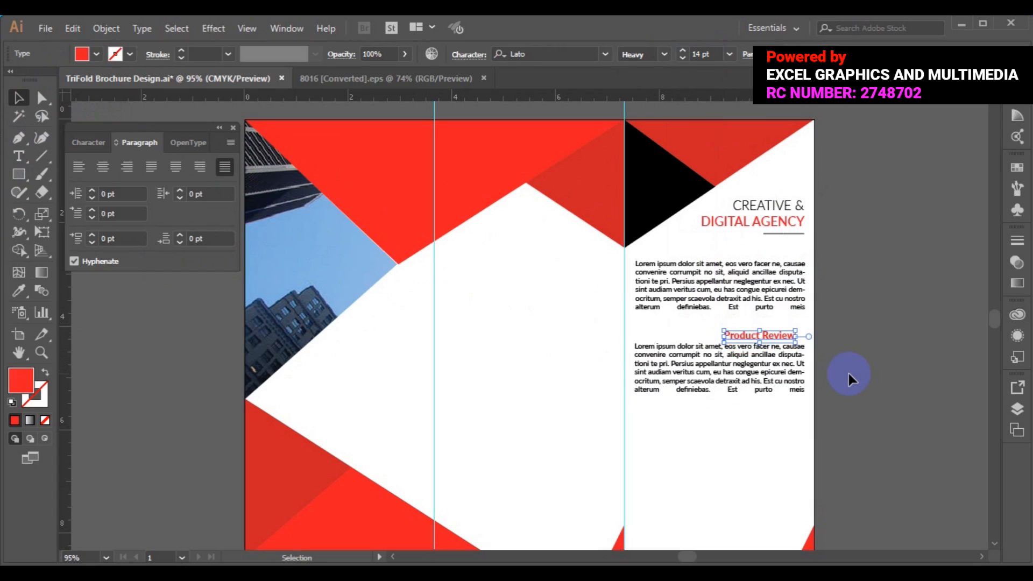
pyautogui.keyDown('shift'); pyautogui.click(783, 388); pyautogui.keyUp('shift')
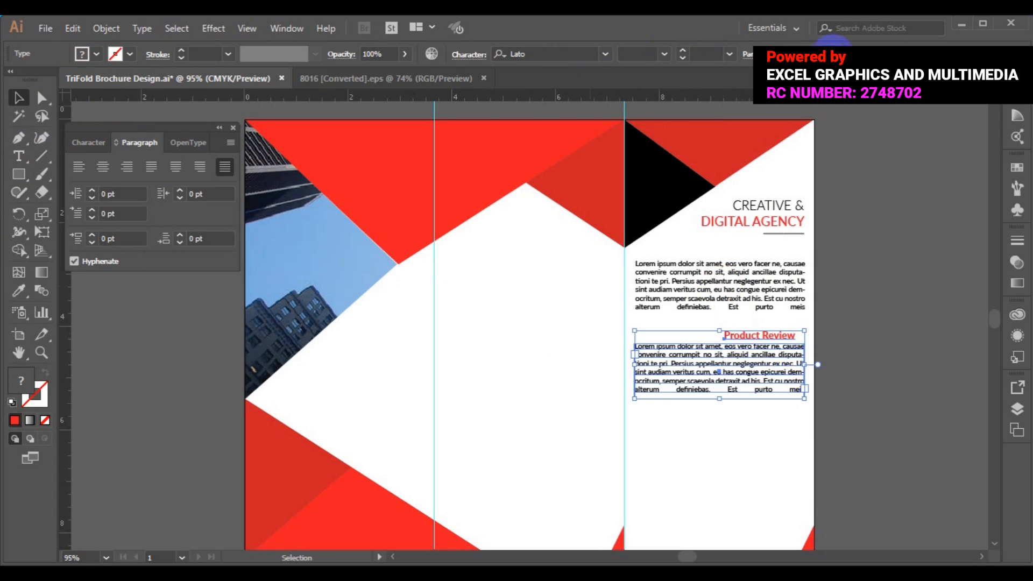
pyautogui.click(847, 54)
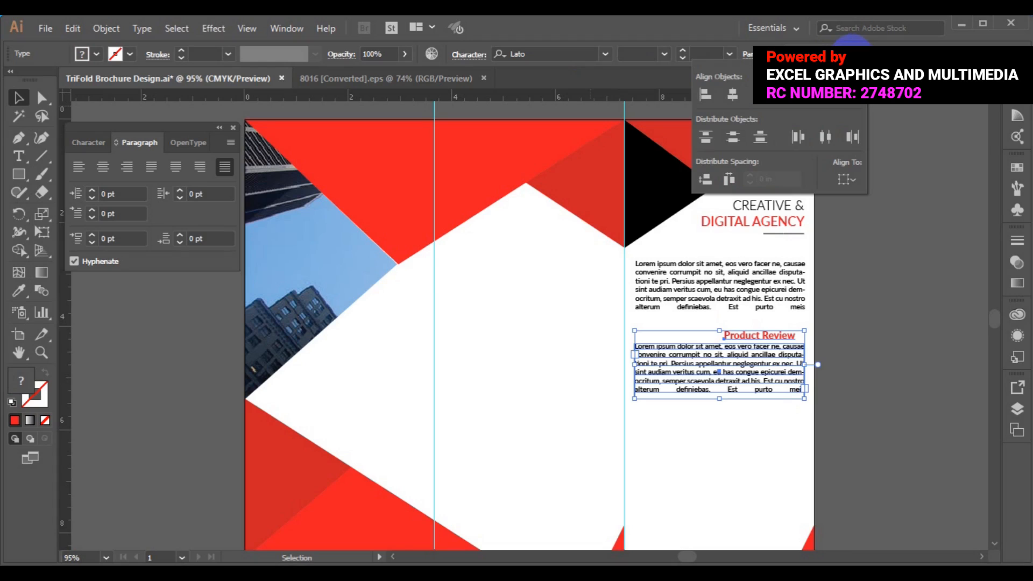
pyautogui.click(768, 106)
pyautogui.click(874, 284)
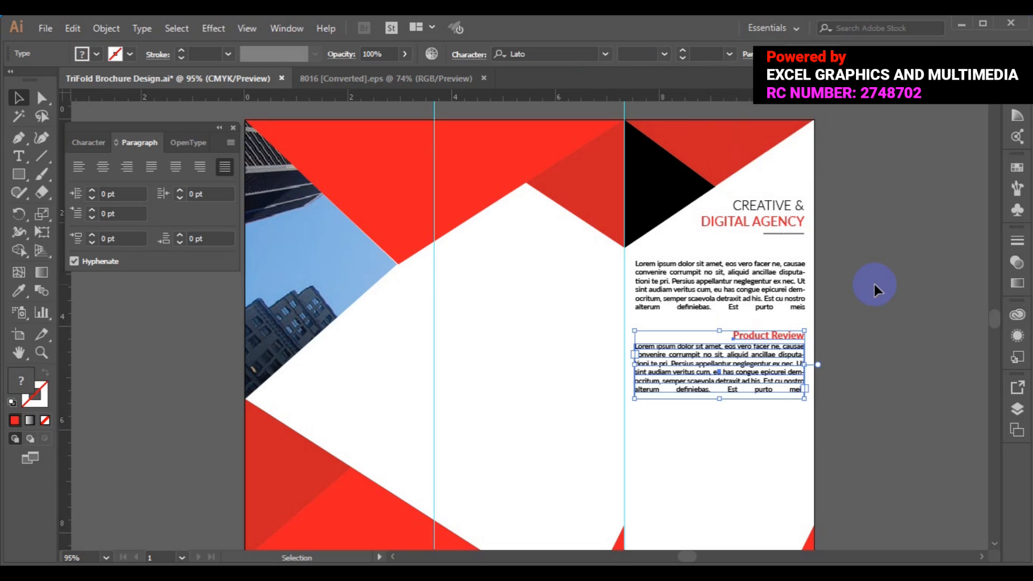
pyautogui.click(873, 284)
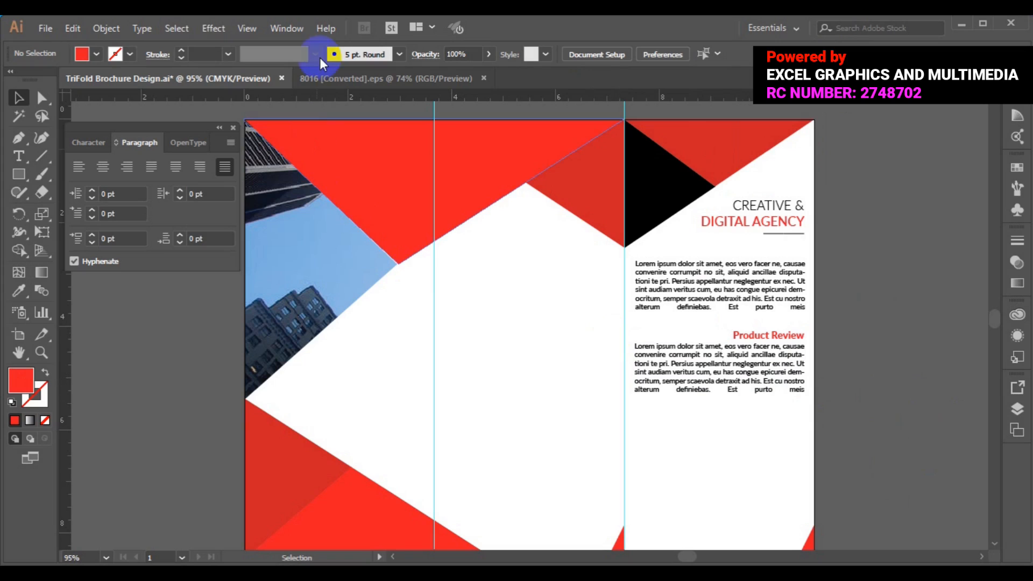
# Copy the speaker icon from the 8016 [Converted].eps icon document.
pyautogui.click(322, 78)
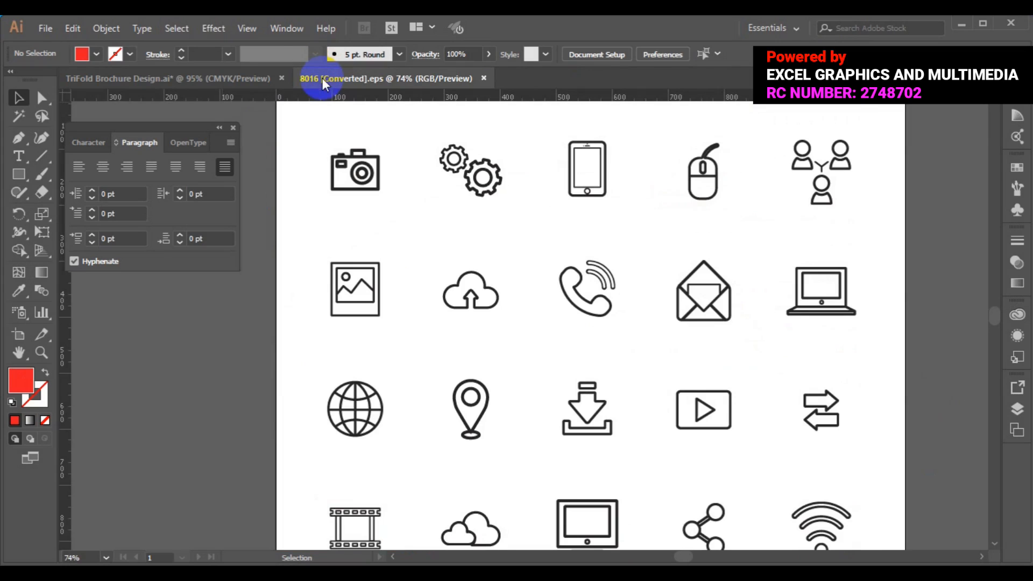
pyautogui.click(966, 518)
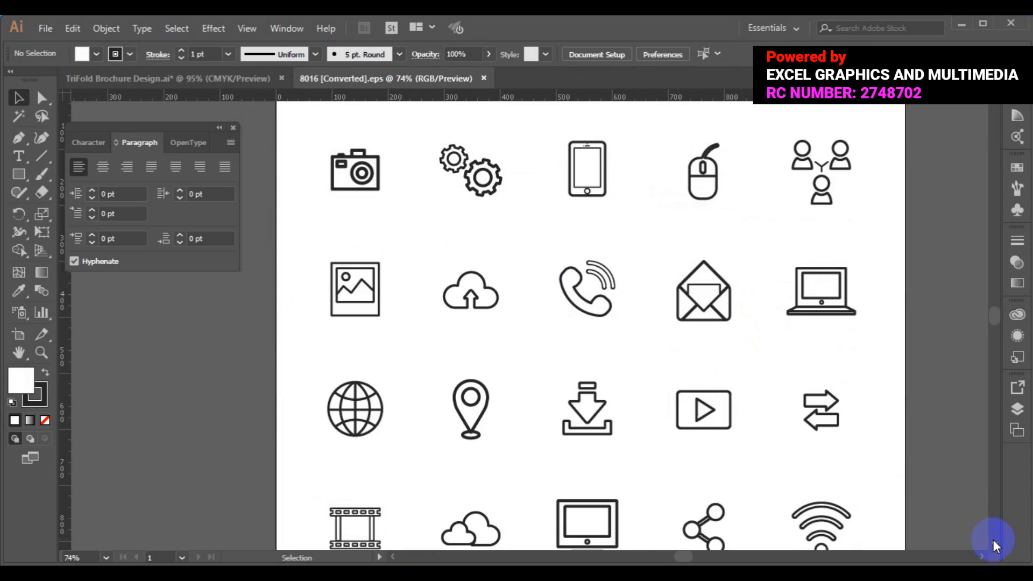
pyautogui.scroll(-3, 993, 541)
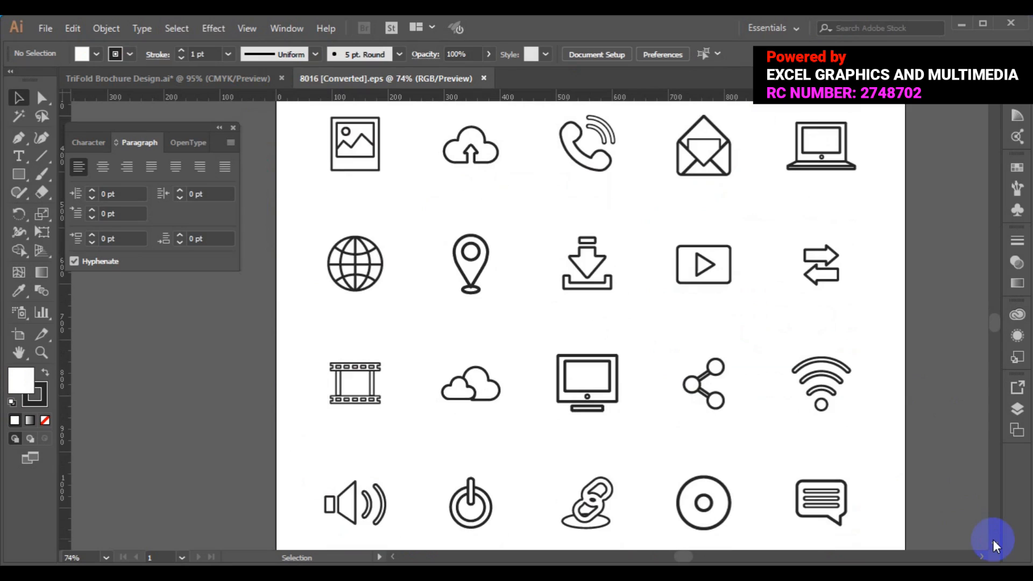
pyautogui.scroll(-1, 994, 545)
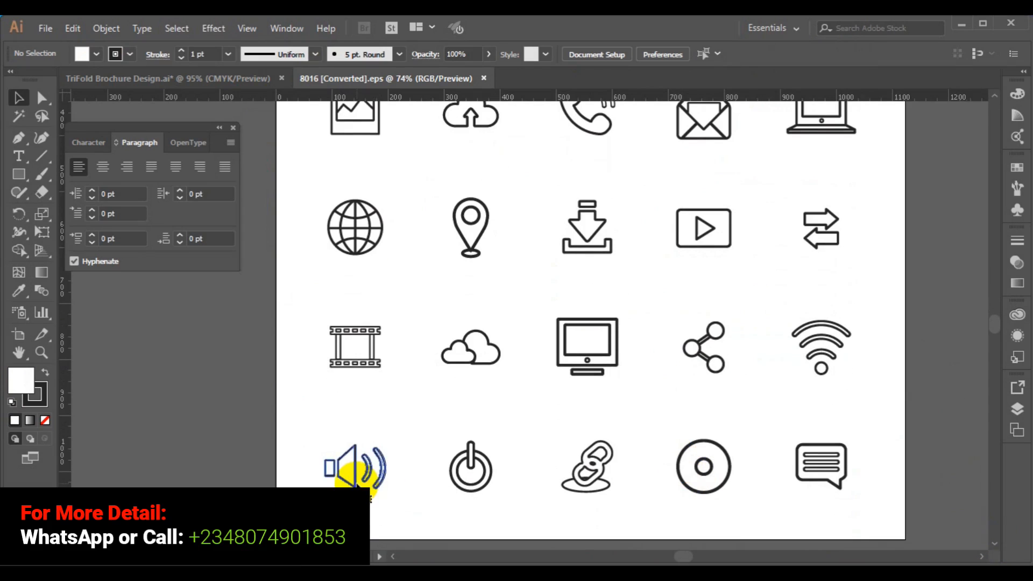
pyautogui.click(355, 477)
pyautogui.hotkey('ctrl', 'c')
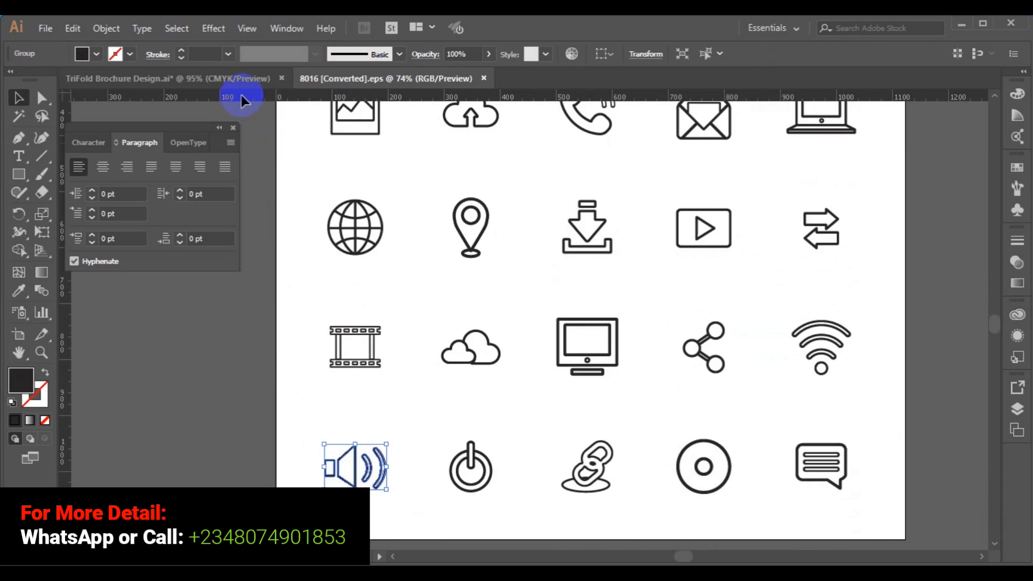
# Paste the speaker icon into the TriFold Brochure Design document and scale it down proportionally to about 40% of its size.
pyautogui.click(237, 79)
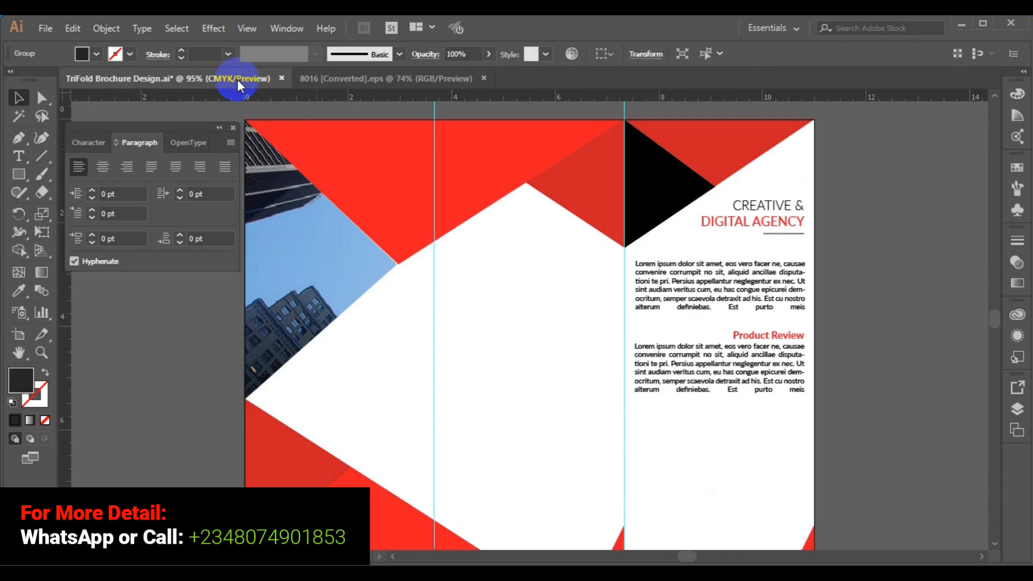
pyautogui.hotkey('ctrl', 'v')
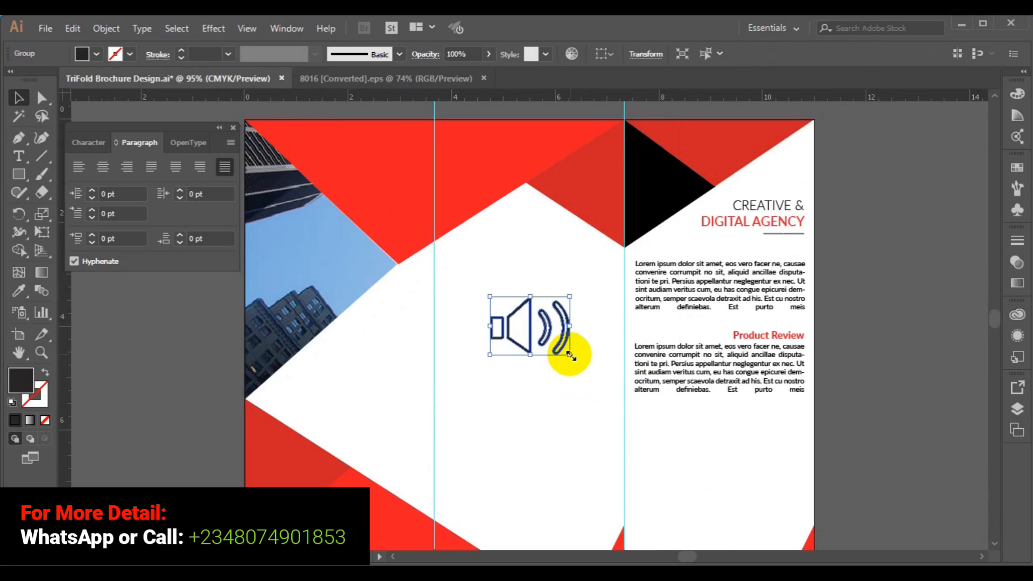
pyautogui.moveTo(570, 355); pyautogui.dragTo(547, 337)
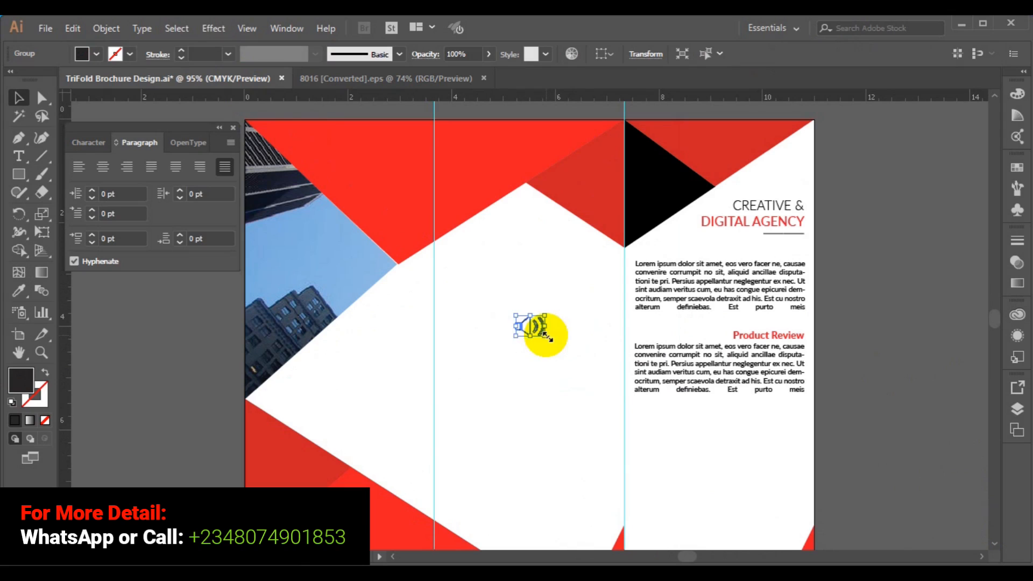
pyautogui.click(549, 353)
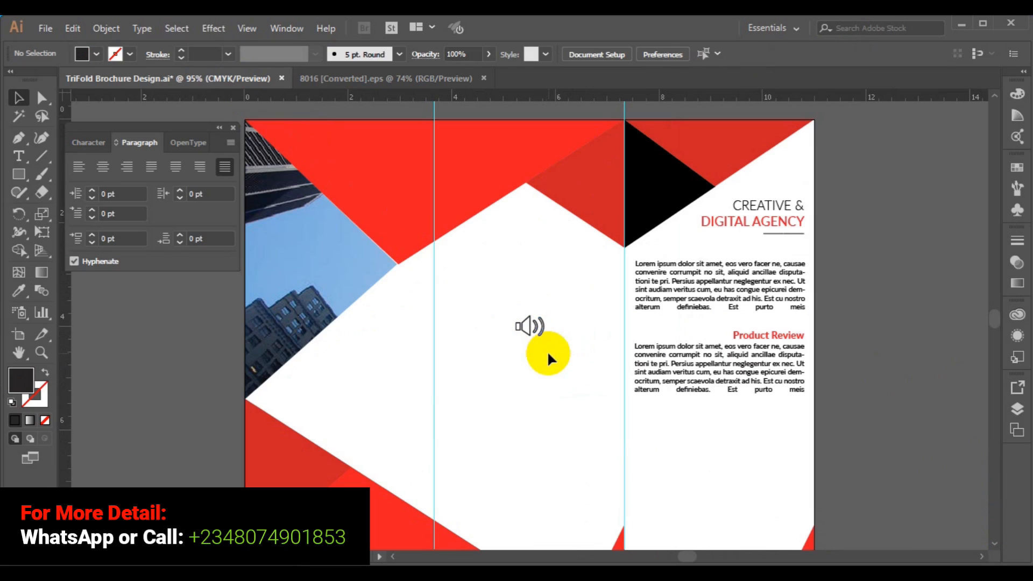
# Draw a small square below the second paragraph, near the left edge of the right-hand panel, and fill it with the red swatch.
pyautogui.click(19, 174)
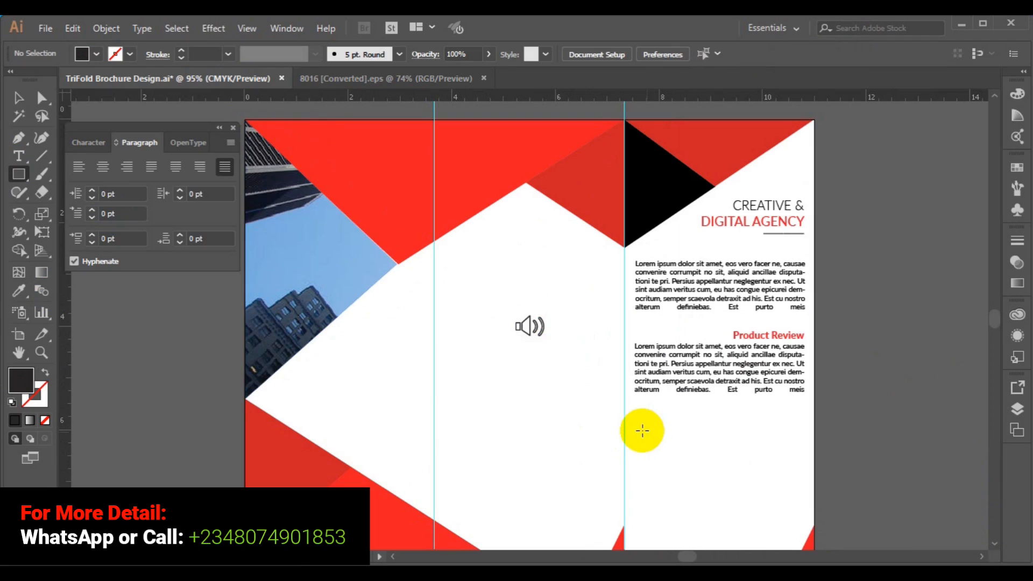
pyautogui.moveTo(642, 430); pyautogui.dragTo(671, 456)
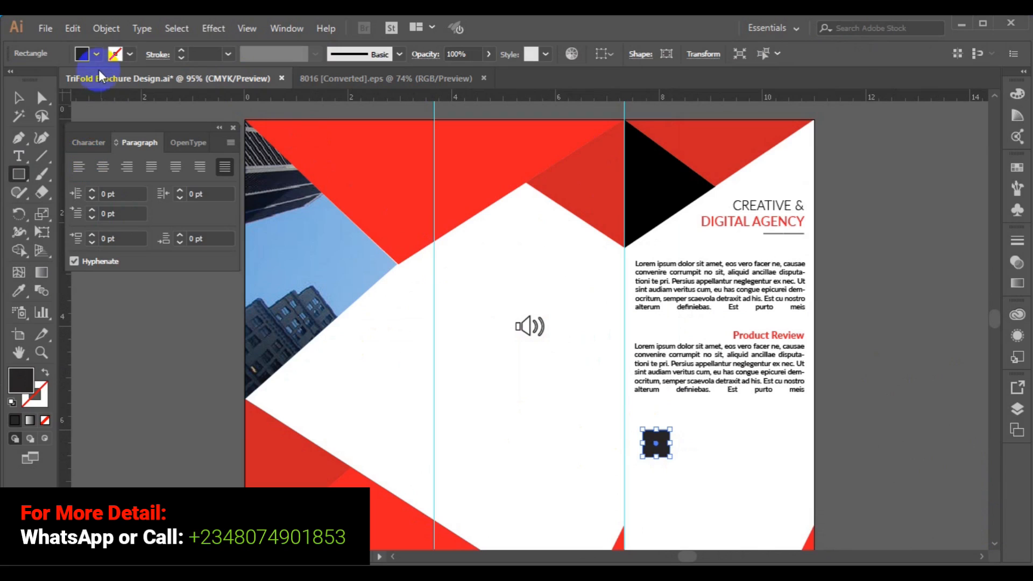
pyautogui.click(97, 55)
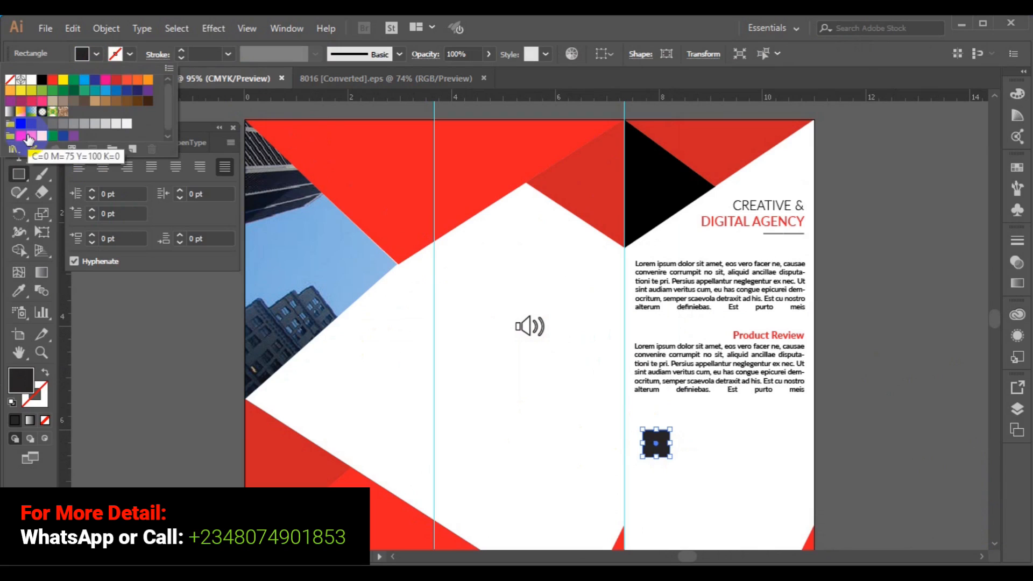
pyautogui.click(24, 141)
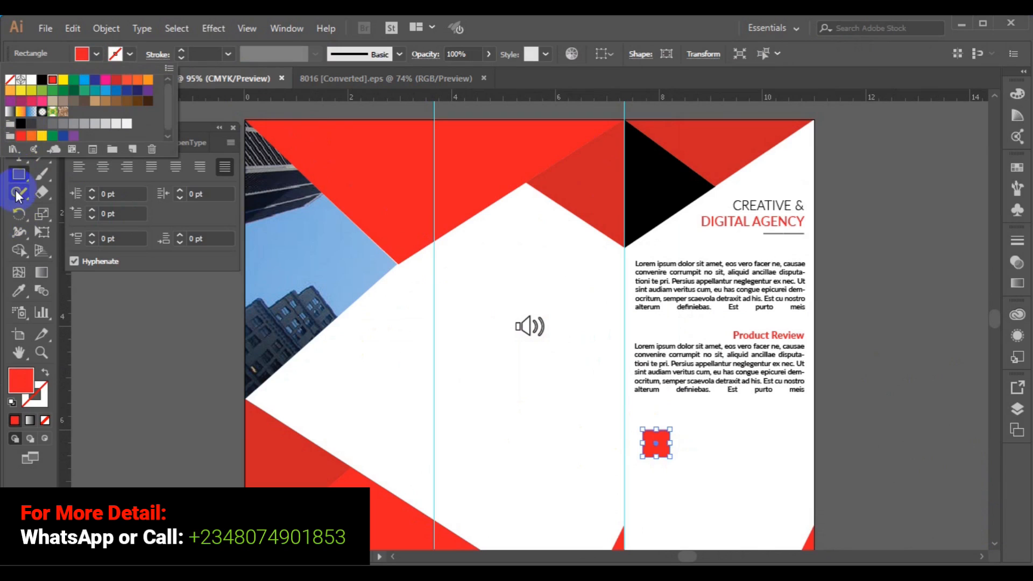
pyautogui.click(16, 176)
pyautogui.click(18, 98)
# Move the speaker icon onto the red square and shrink it to about 0.38 by 0.28 in so it fits inside.
pyautogui.click(292, 314)
pyautogui.click(538, 330)
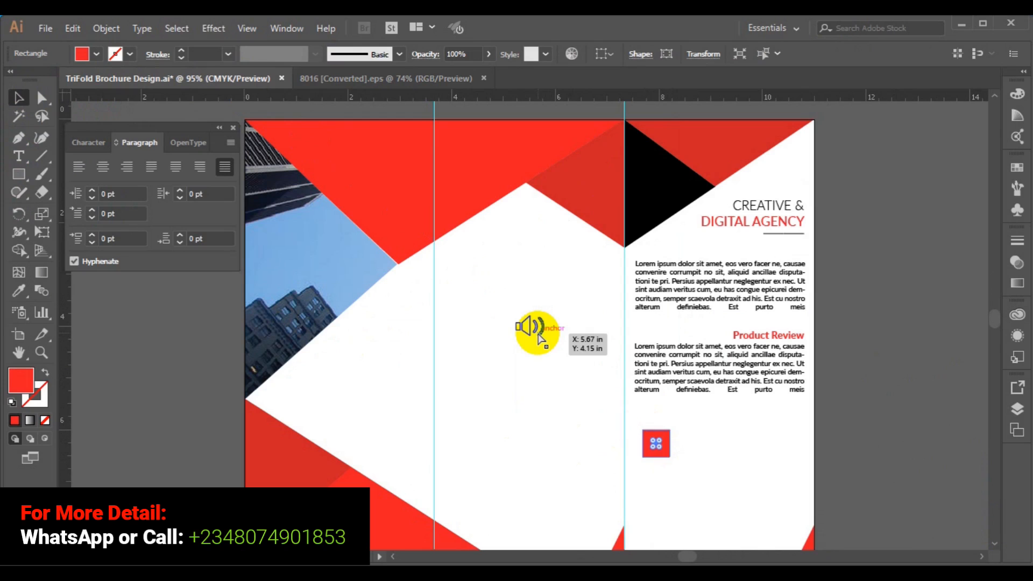
pyautogui.hotkey('ctrl', '+')
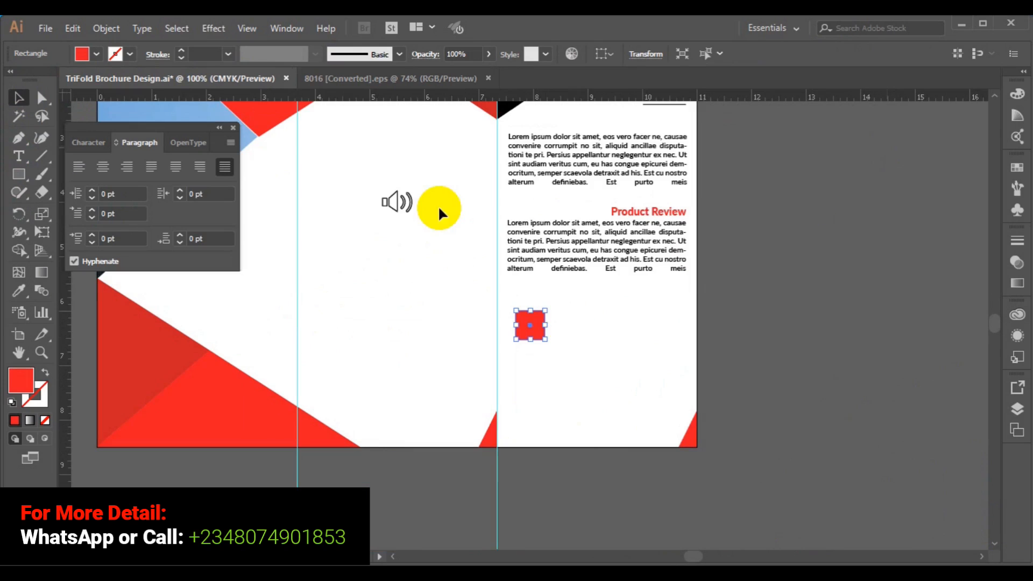
pyautogui.click(395, 206)
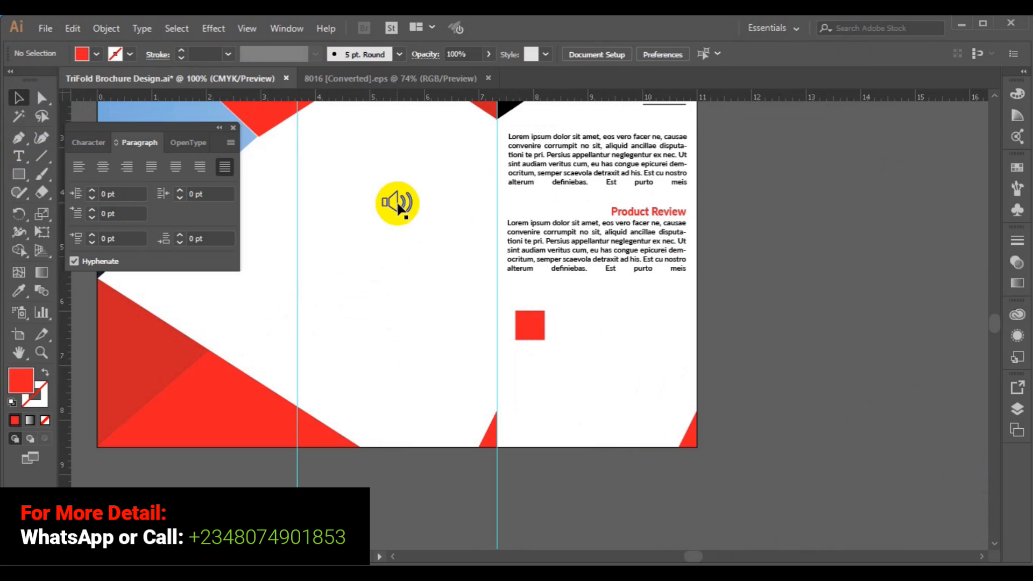
pyautogui.click(398, 204)
pyautogui.moveTo(399, 207); pyautogui.dragTo(531, 333)
pyautogui.hotkey('ctrl', '+')
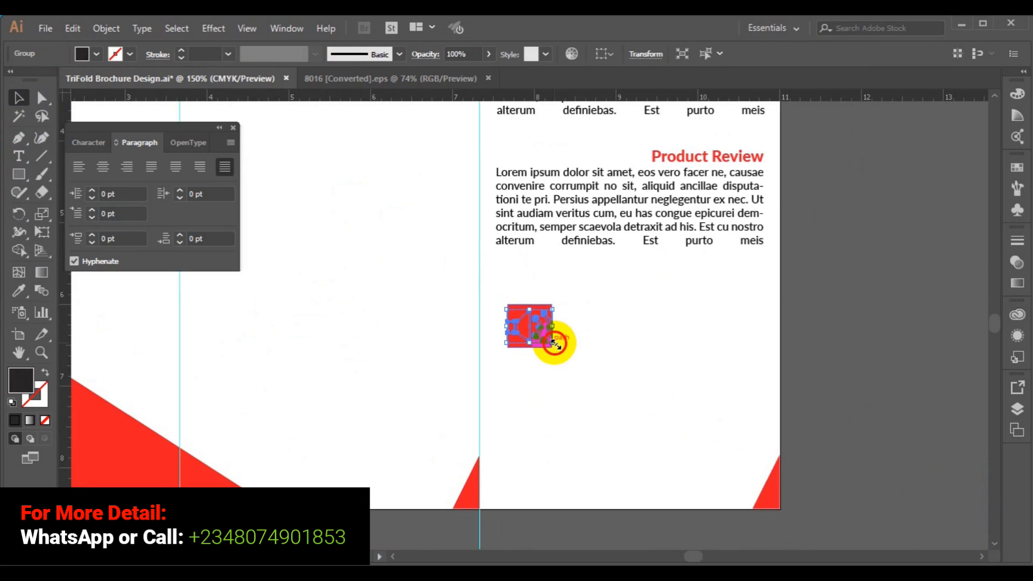
pyautogui.moveTo(553, 342); pyautogui.dragTo(547, 341)
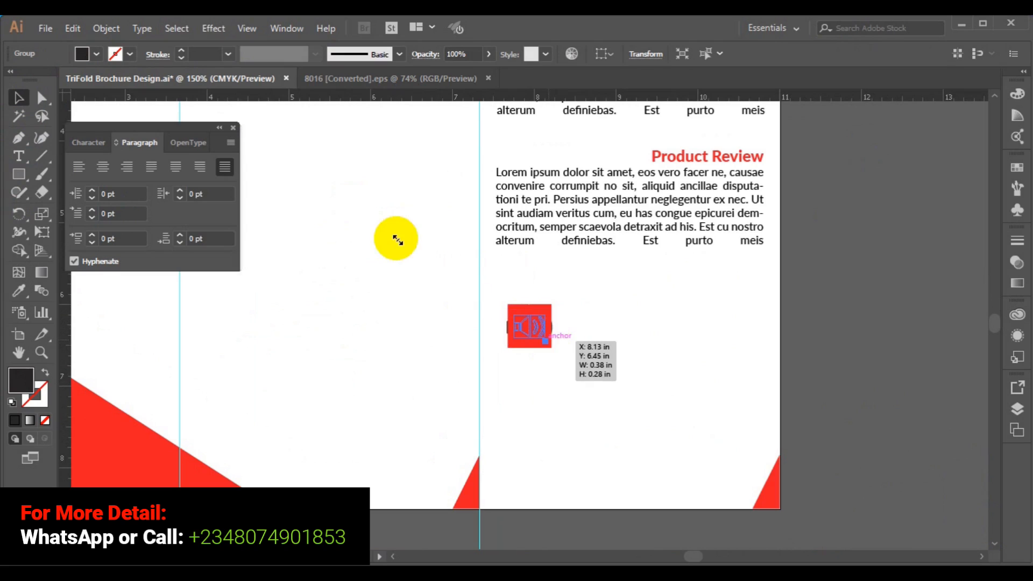
# Fill the speaker icon with white and group it with the red square.
pyautogui.click(92, 53)
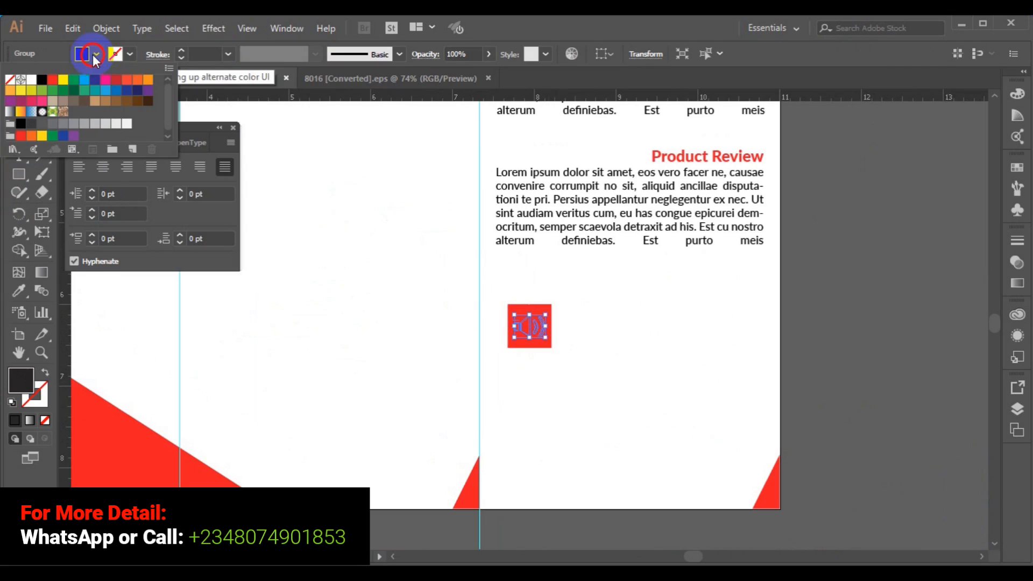
pyautogui.click(33, 81)
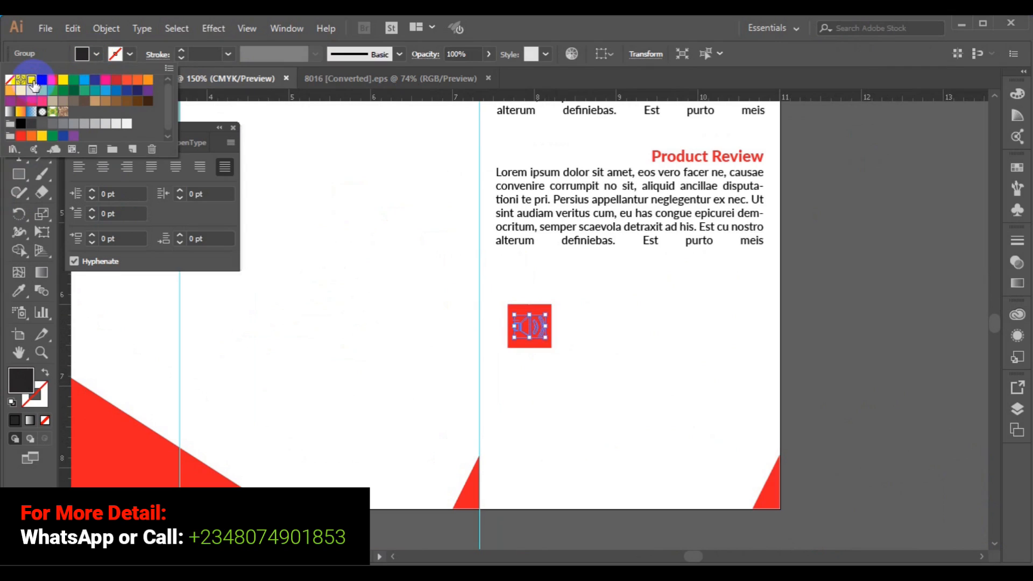
pyautogui.click(32, 80)
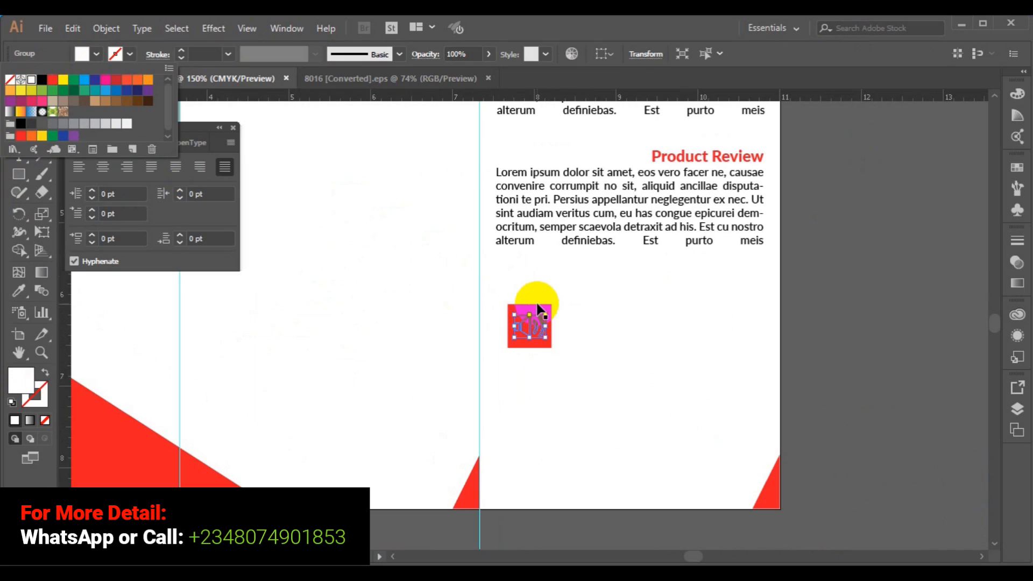
pyautogui.click(540, 305)
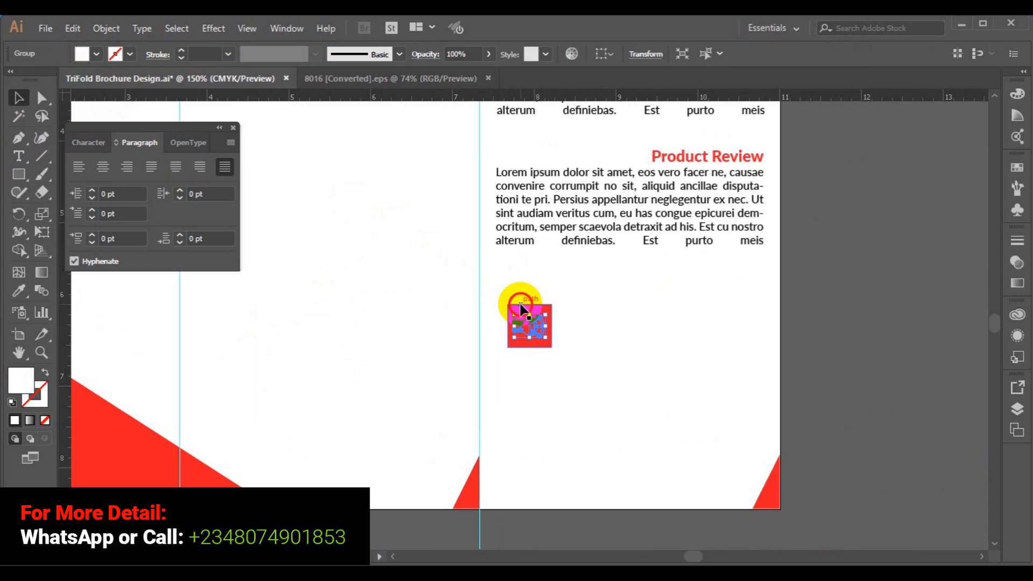
pyautogui.keyDown('shift'); pyautogui.click(520, 305); pyautogui.keyUp('shift')
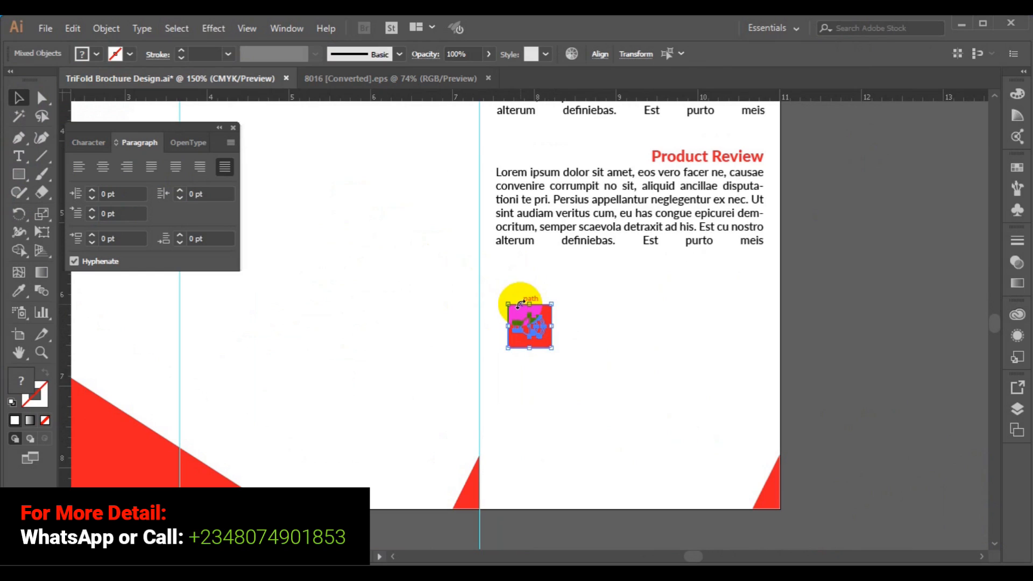
pyautogui.click(117, 24)
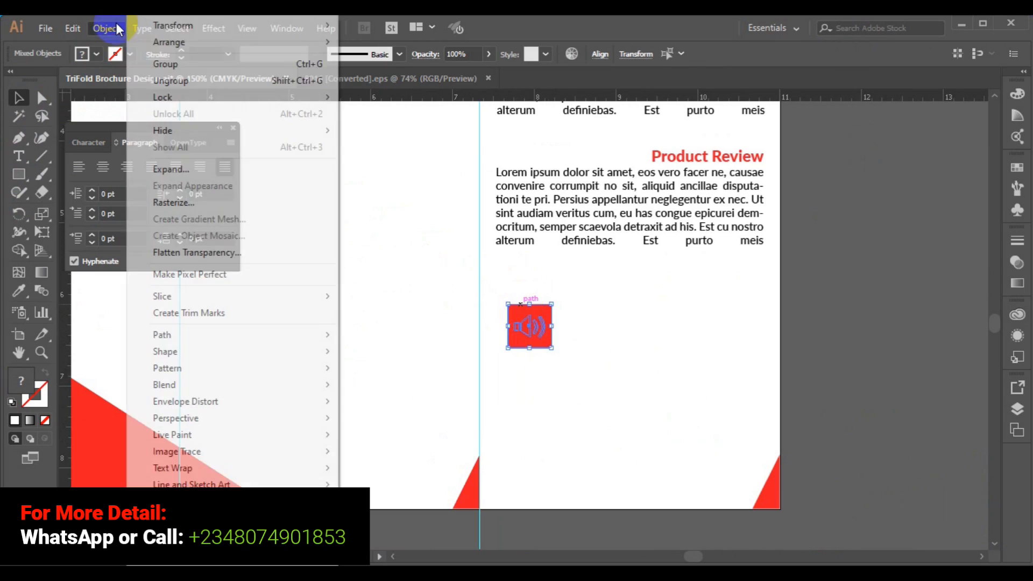
pyautogui.click(169, 63)
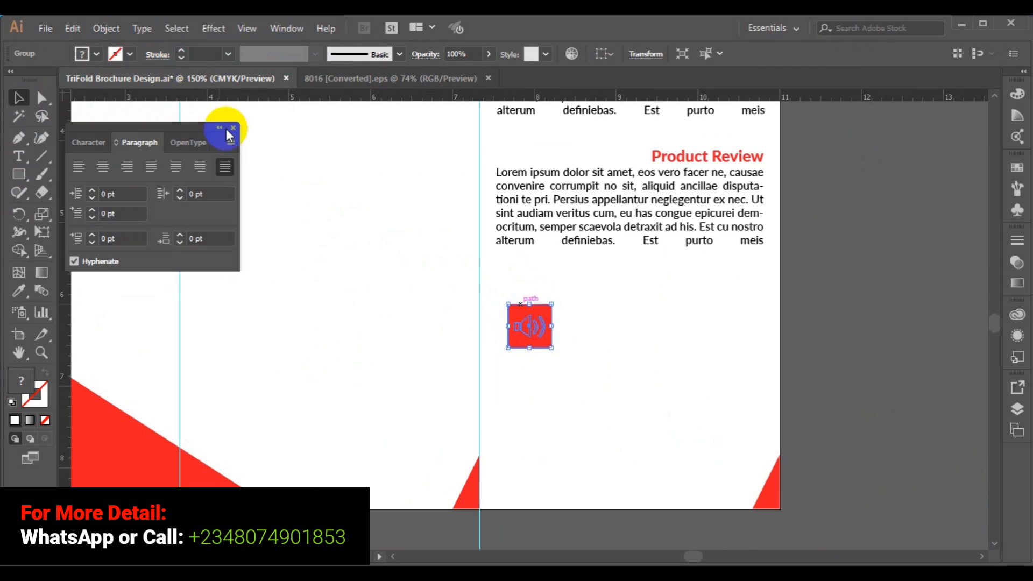
# Undo the grouping and recolouring of the speaker icon, and delete the icon from the red square.
pyautogui.moveTo(543, 339)
pyautogui.mouseDown()
pyautogui.moveTo(526, 328)
pyautogui.moveTo(553, 337)
pyautogui.moveTo(618, 328)
pyautogui.moveTo(561, 332)
pyautogui.mouseUp()
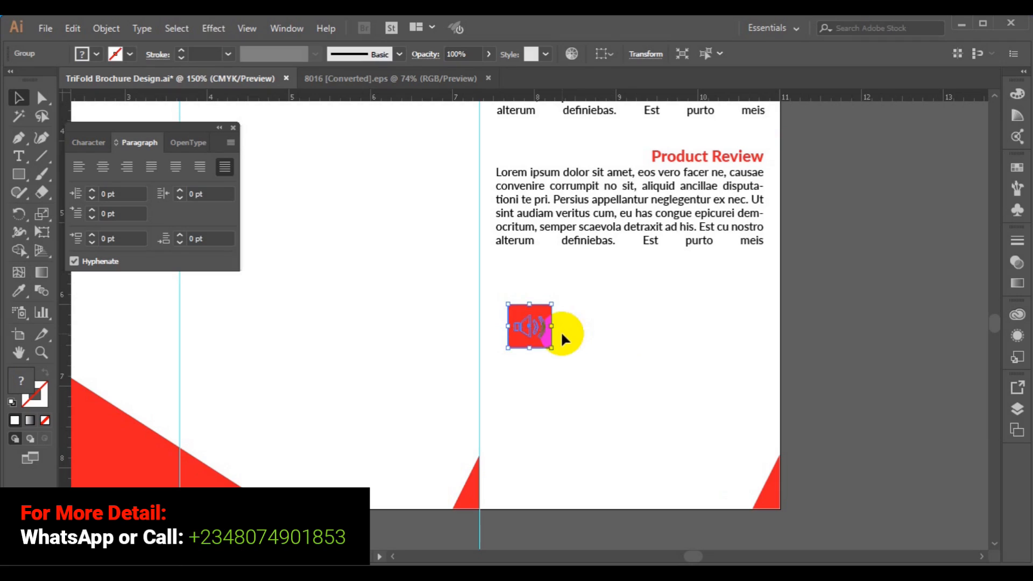
pyautogui.keyDown('shift'); pyautogui.click(532, 337); pyautogui.keyUp('shift')
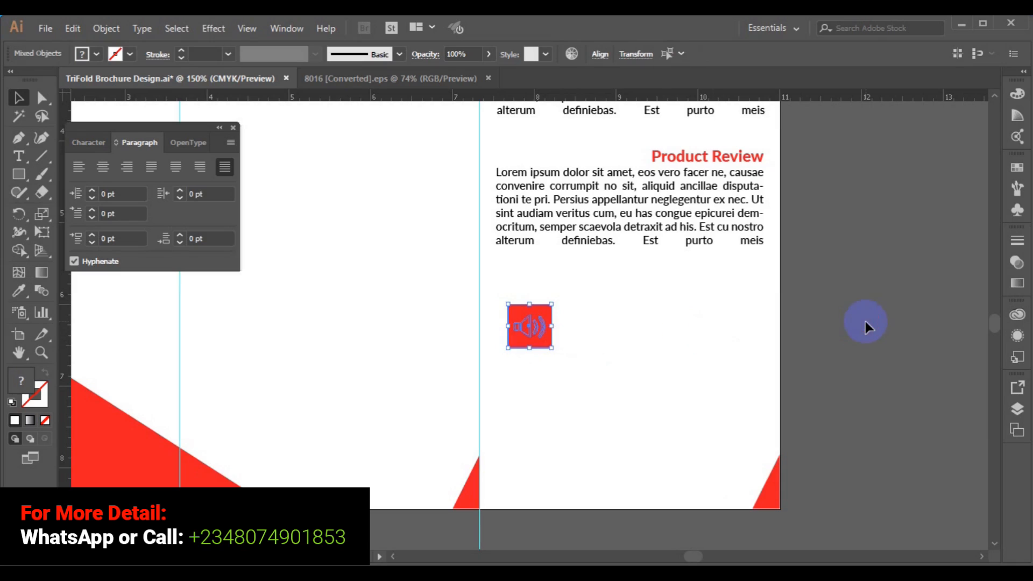
pyautogui.click(865, 322)
pyautogui.hotkey('ctrl', 'z')
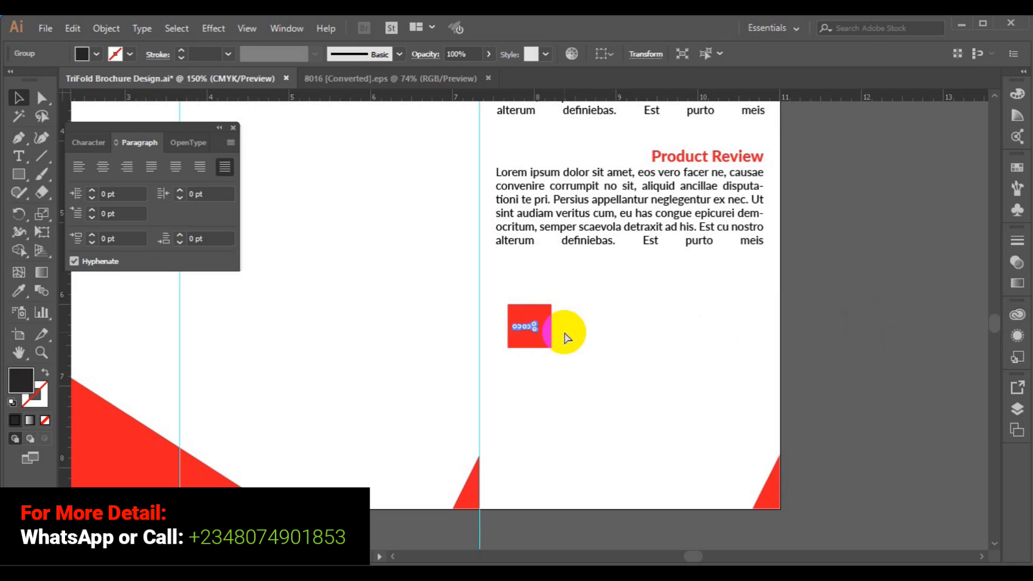
pyautogui.press('Delete')
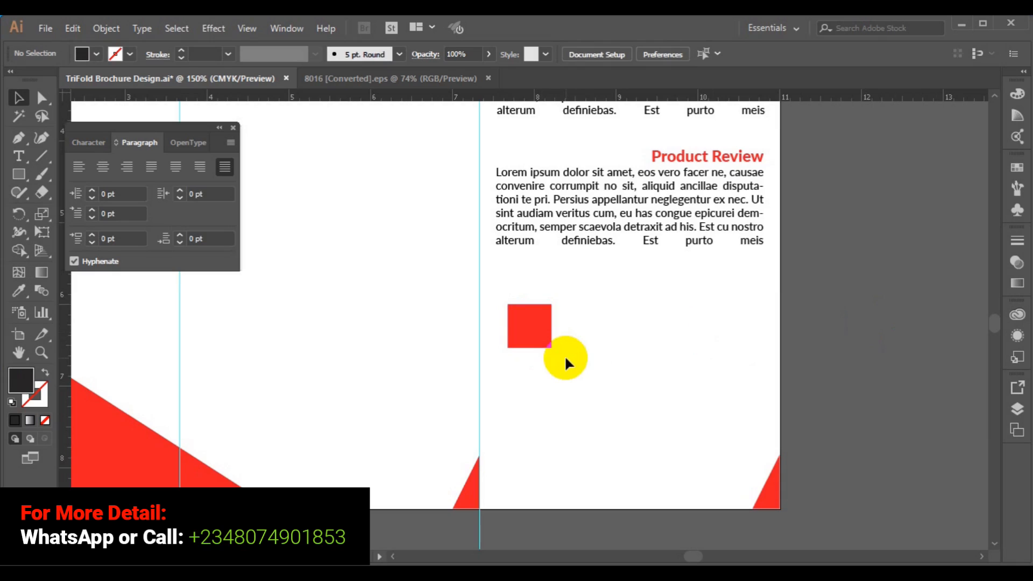
pyautogui.click(536, 334)
pyautogui.moveTo(535, 328); pyautogui.dragTo(572, 329)
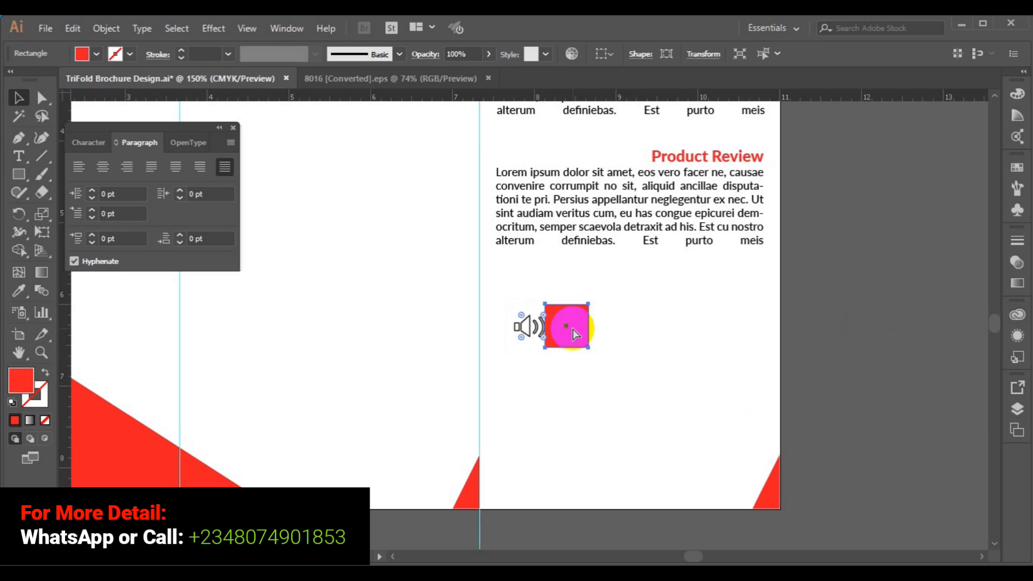
pyautogui.hotkey('ctrl', 'z')
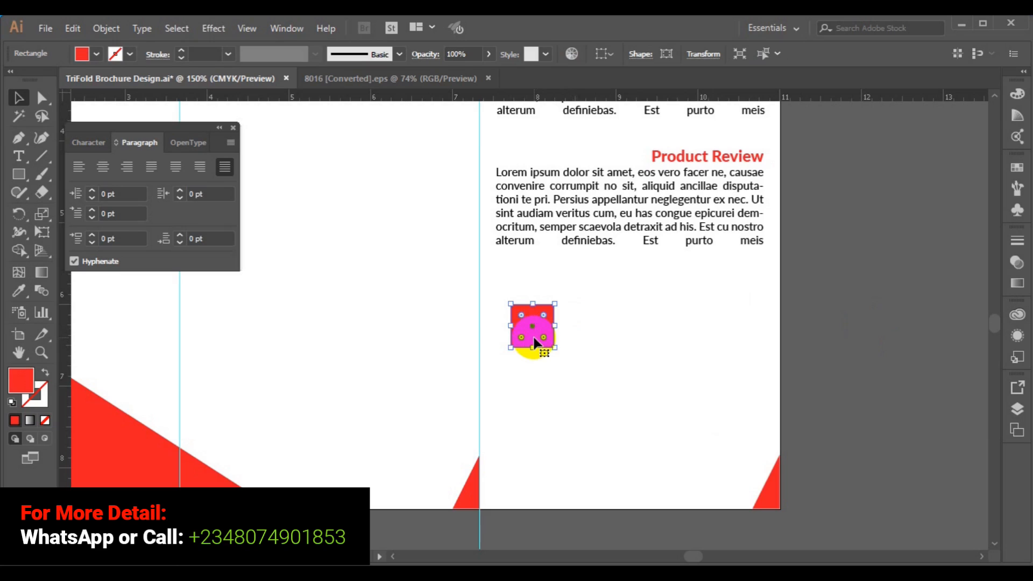
pyautogui.click(428, 340)
pyautogui.click(521, 341)
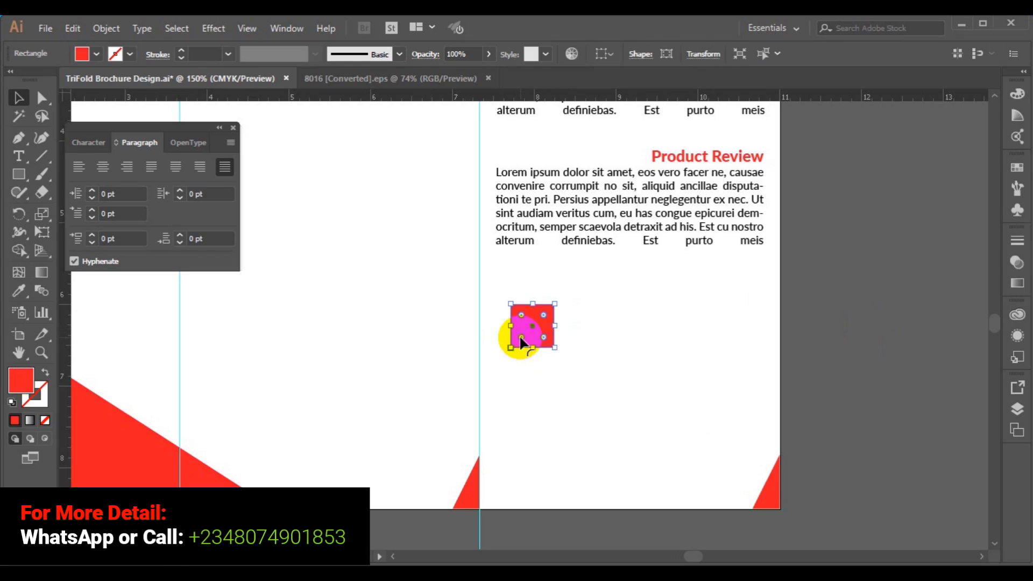
pyautogui.moveTo(555, 336); pyautogui.dragTo(555, 336)
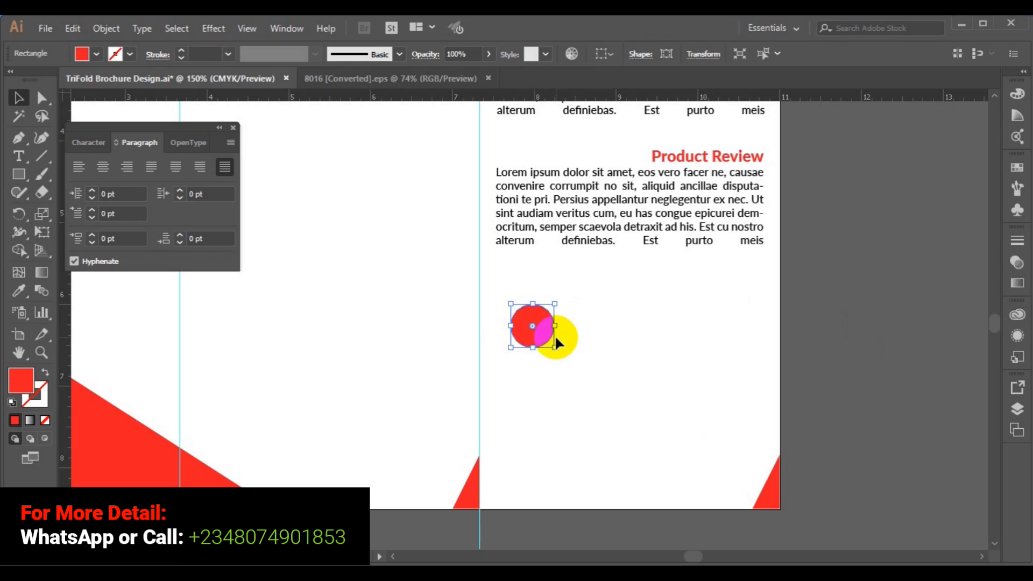
pyautogui.hotkey('ctrl', 'z')
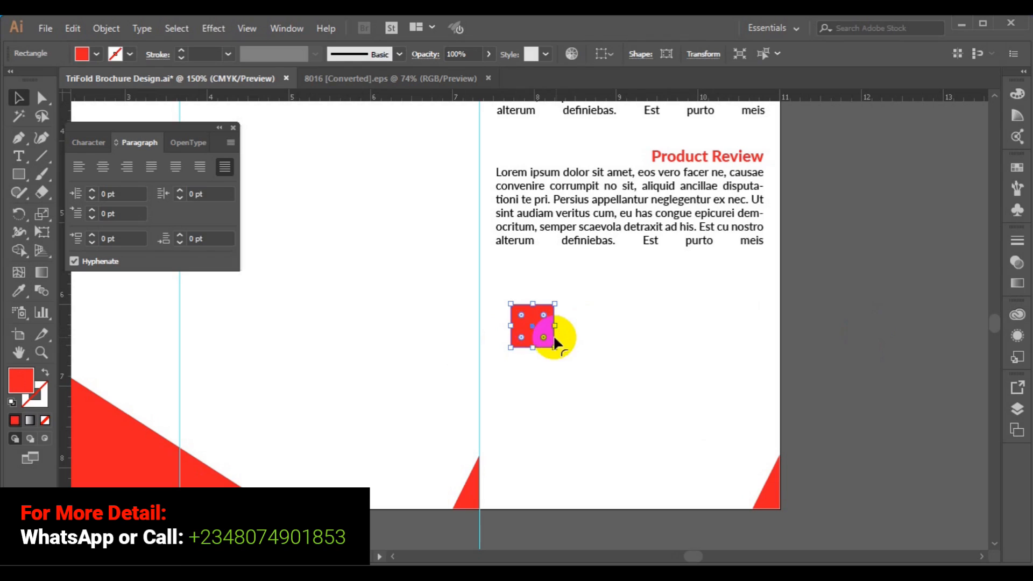
# Shift the red square to the right, centre the speaker icon on it, and fill the icon with white.
pyautogui.moveTo(535, 333); pyautogui.dragTo(594, 329)
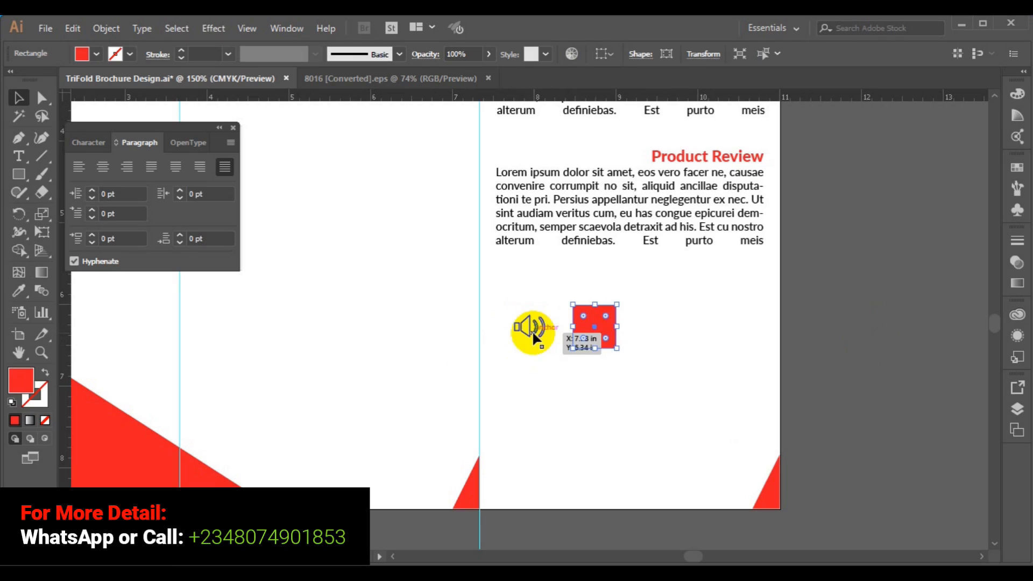
pyautogui.moveTo(530, 337); pyautogui.dragTo(597, 333)
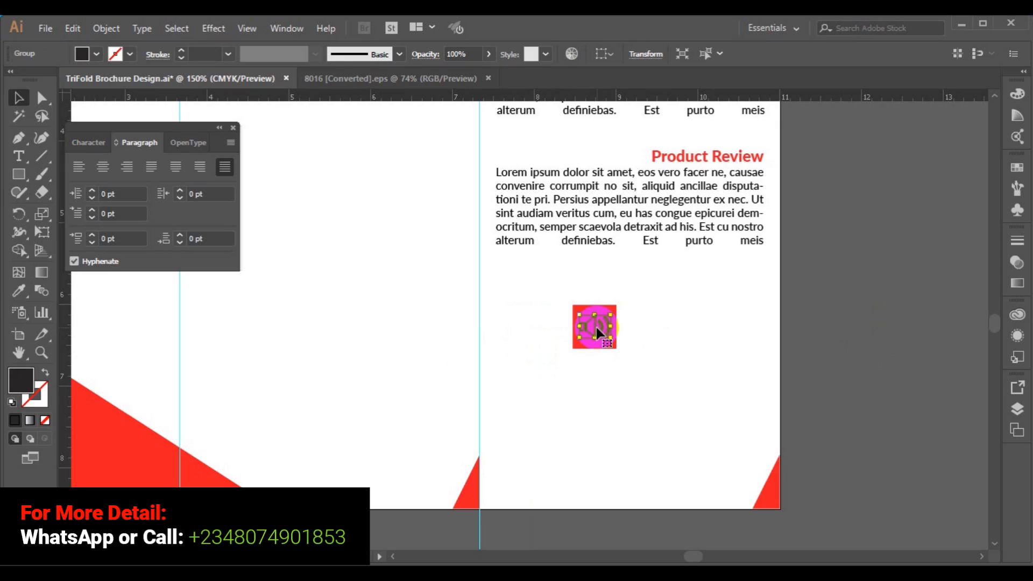
pyautogui.click(96, 55)
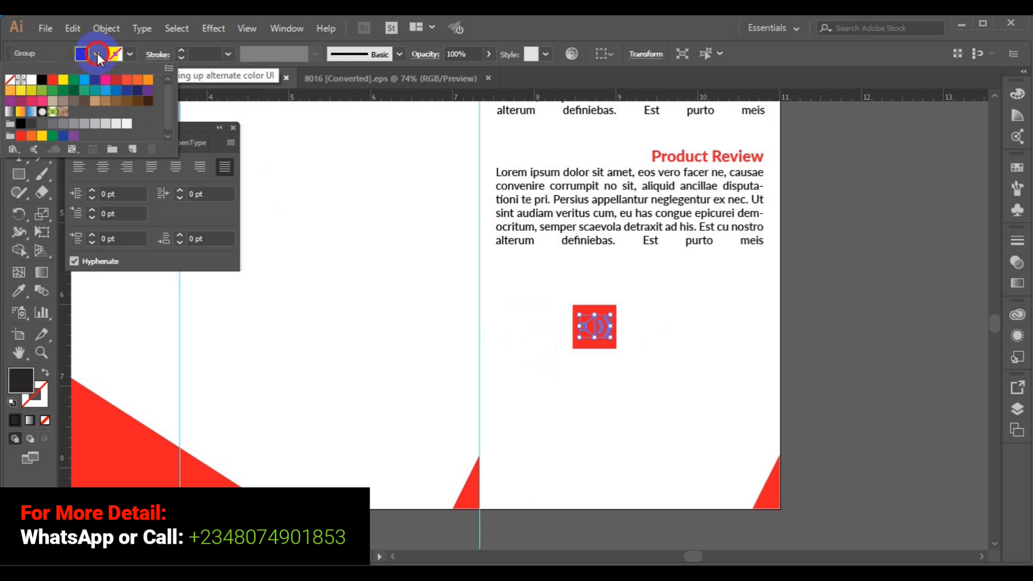
pyautogui.click(33, 83)
pyautogui.click(588, 303)
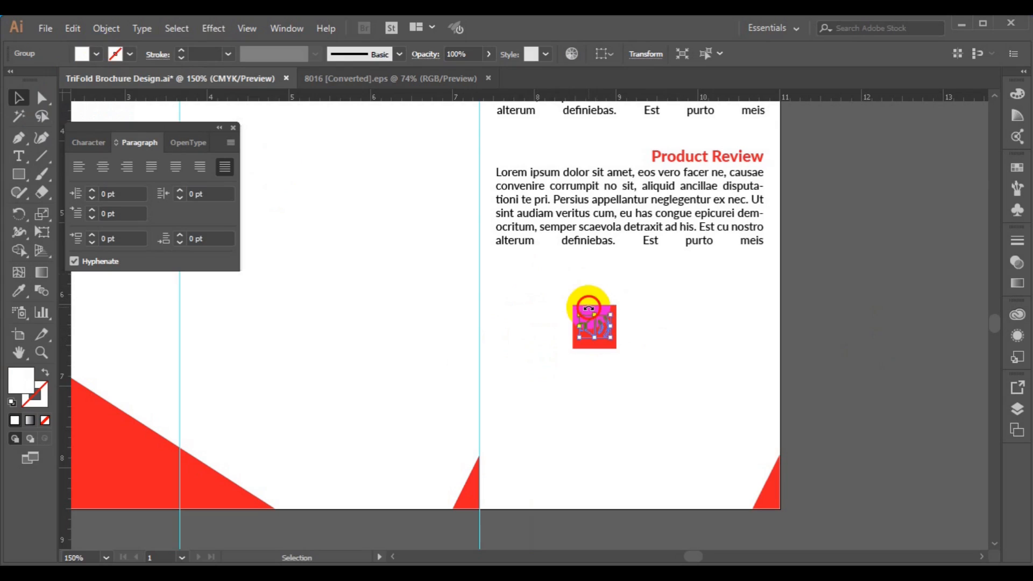
# Send the red square to the back so that it sits behind the white speaker icon.
pyautogui.click(584, 390)
pyautogui.click(589, 331)
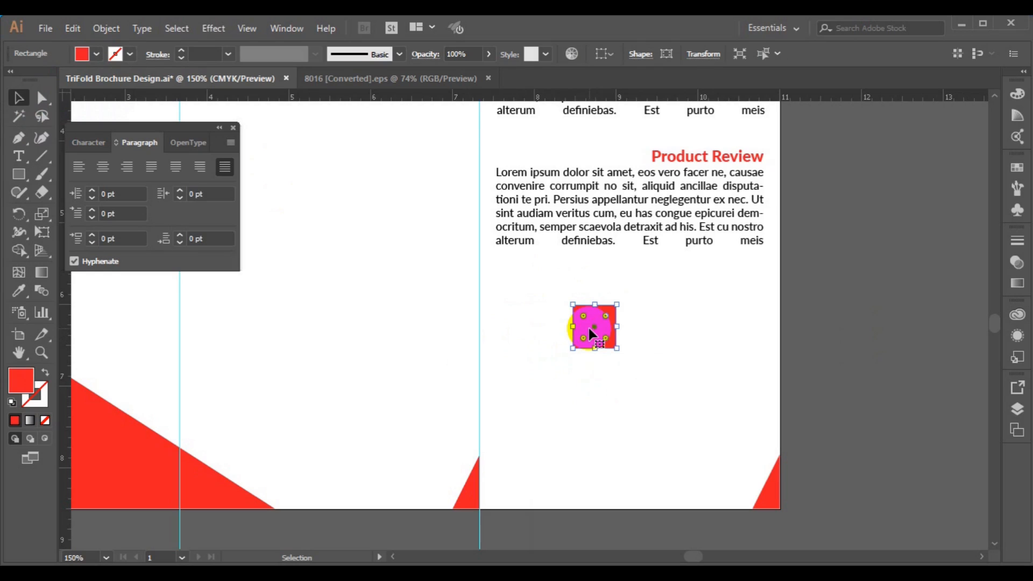
pyautogui.rightClick(590, 333)
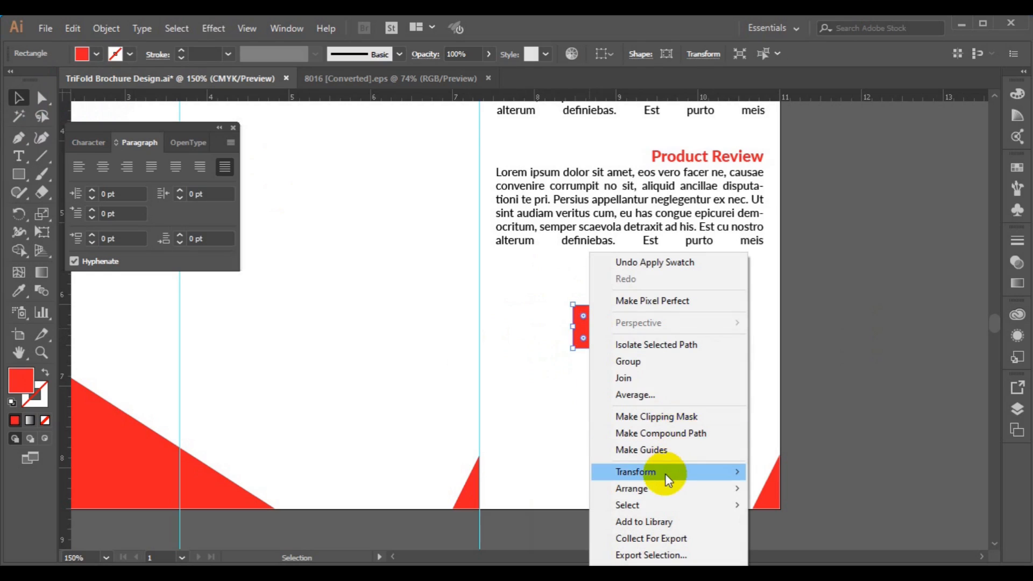
pyautogui.moveTo(663, 488)
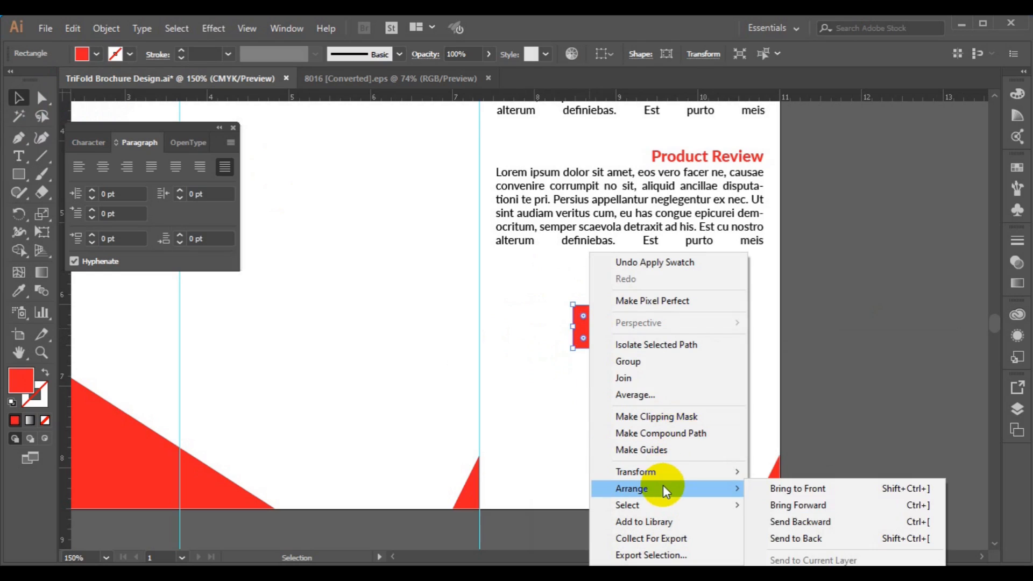
pyautogui.click(820, 537)
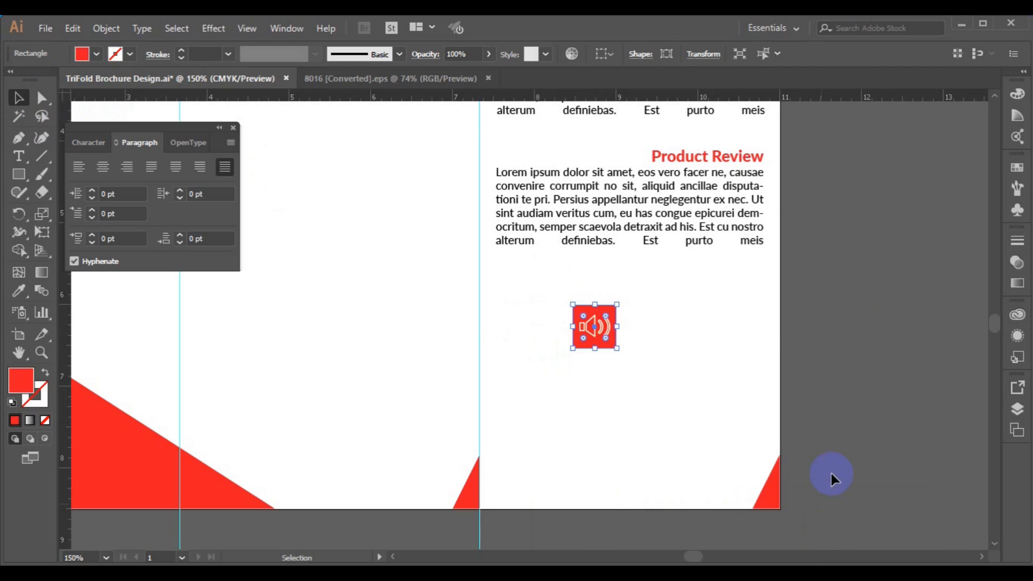
# Move the square with its icon to the text column's left edge and duplicate it twice into an evenly spaced row of three.
pyautogui.keyDown('shift'); pyautogui.click(594, 337); pyautogui.keyUp('shift')
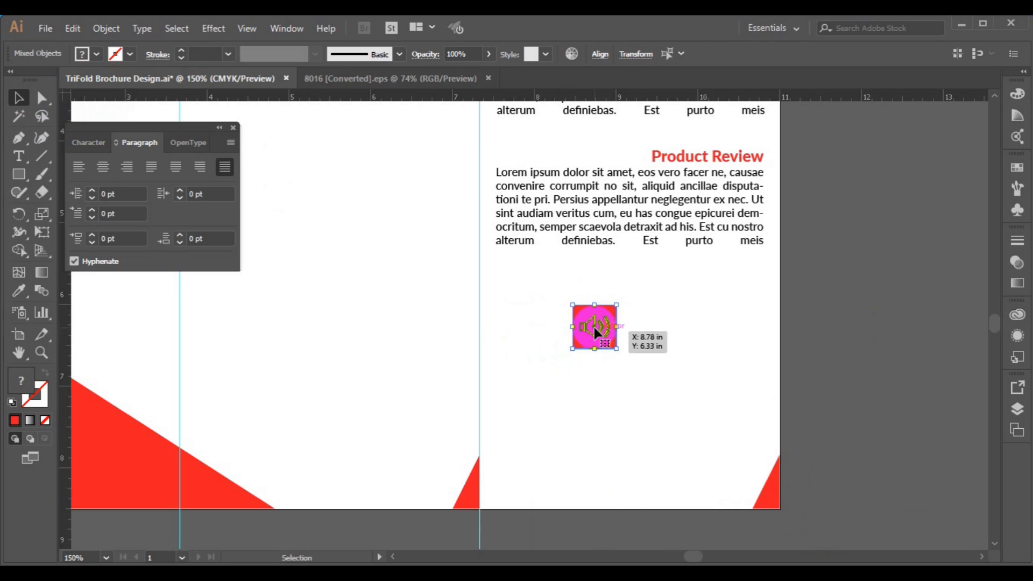
pyautogui.moveTo(591, 331); pyautogui.dragTo(519, 329)
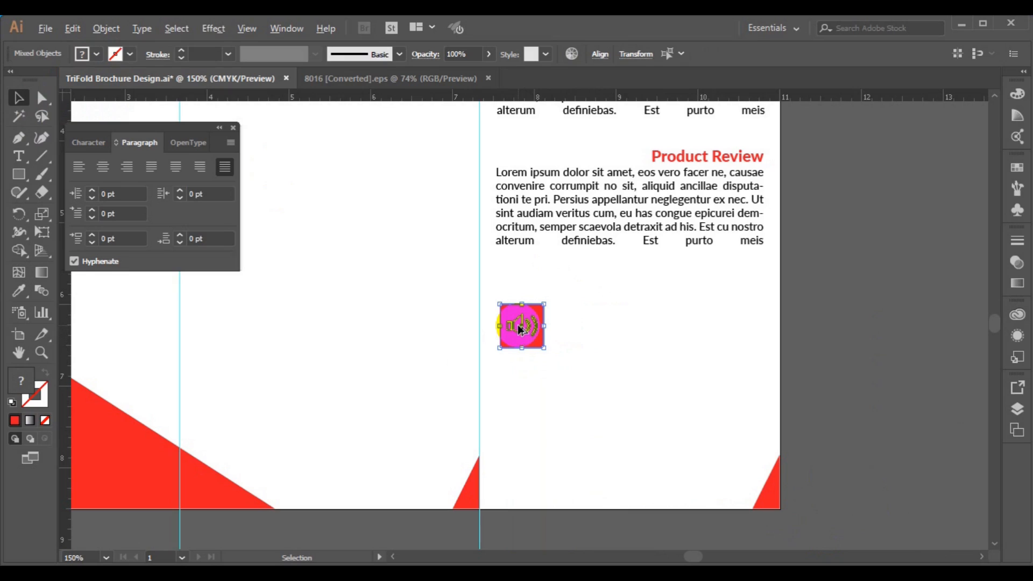
pyautogui.moveTo(520, 330); pyautogui.dragTo(604, 327)
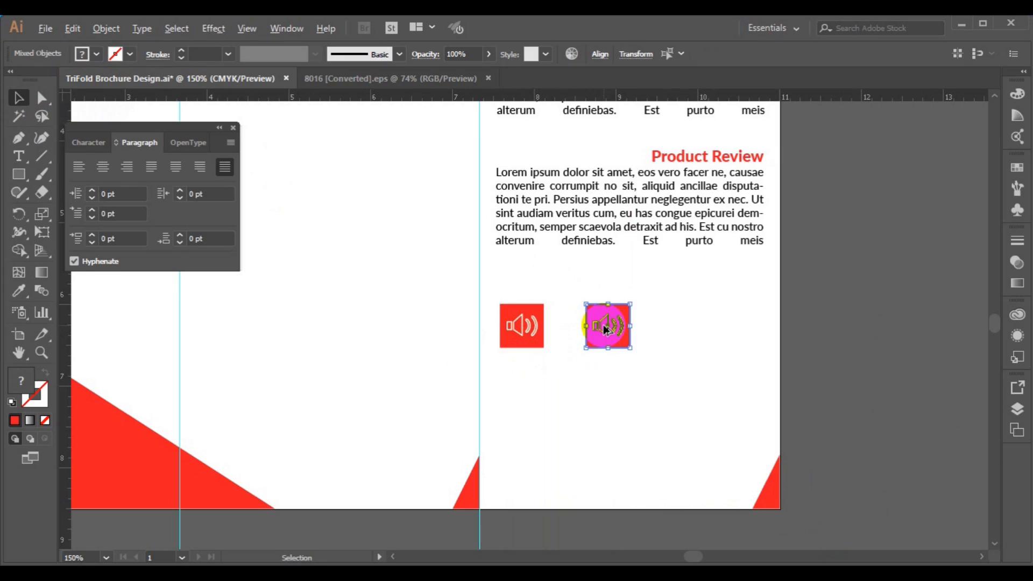
pyautogui.moveTo(611, 330); pyautogui.dragTo(698, 331)
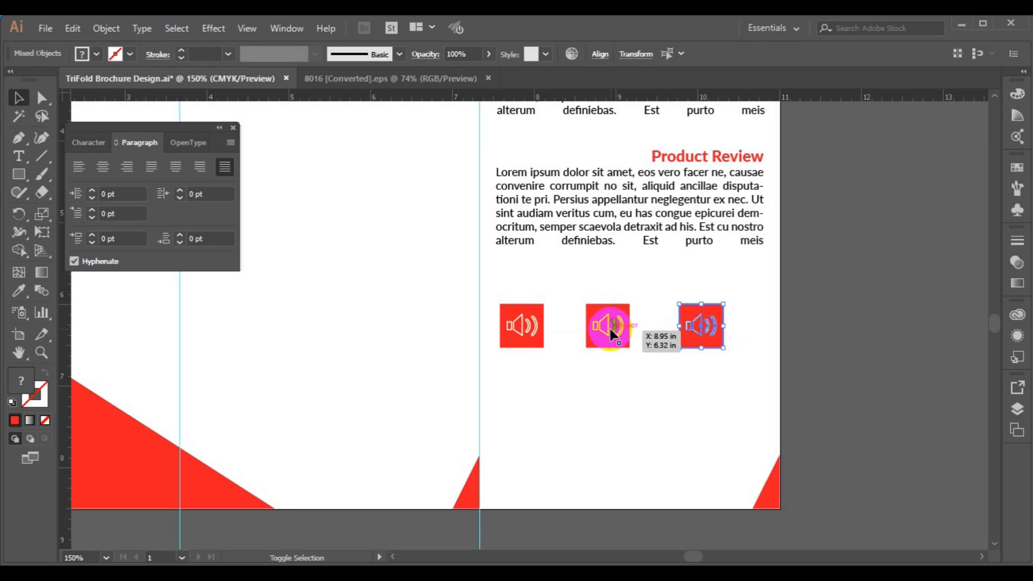
# Group the three speaker squares and shift the row slightly right to centre it below the Product Review paragraph.
pyautogui.keyDown('shift'); pyautogui.click(594, 349); pyautogui.keyUp('shift')
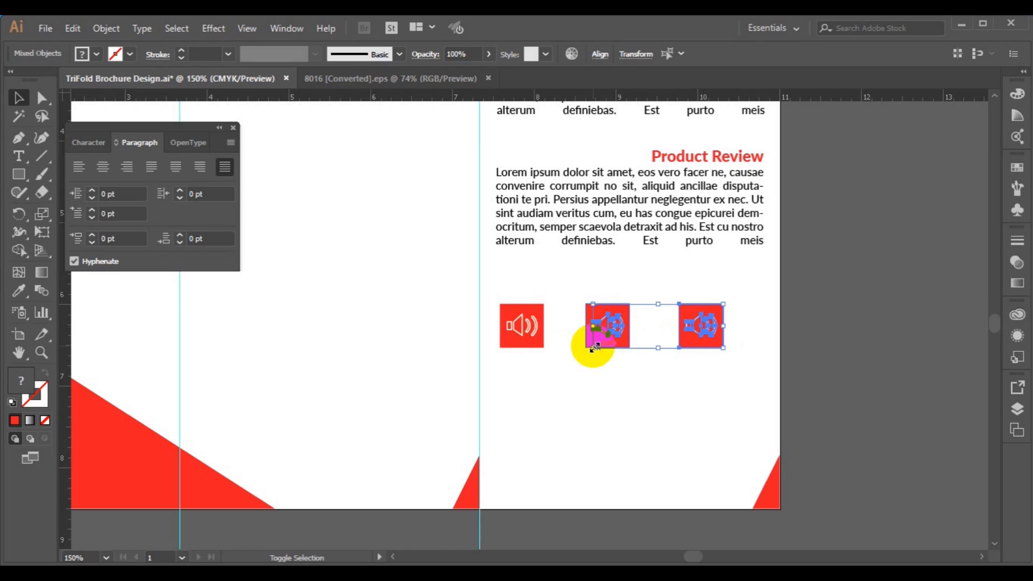
pyautogui.keyDown('shift'); pyautogui.click(619, 344); pyautogui.keyUp('shift')
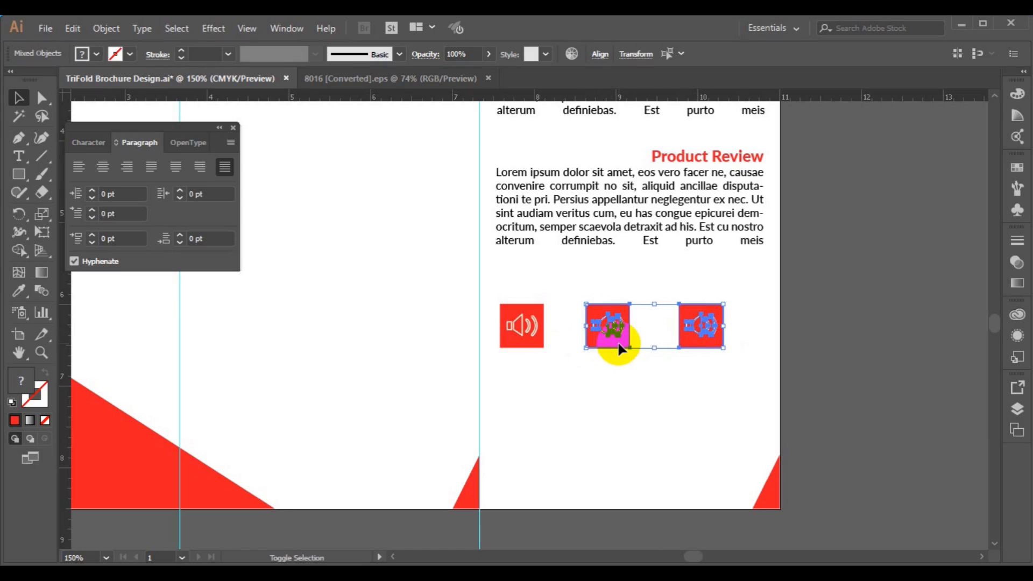
pyautogui.keyDown('shift'); pyautogui.click(535, 342); pyautogui.keyUp('shift')
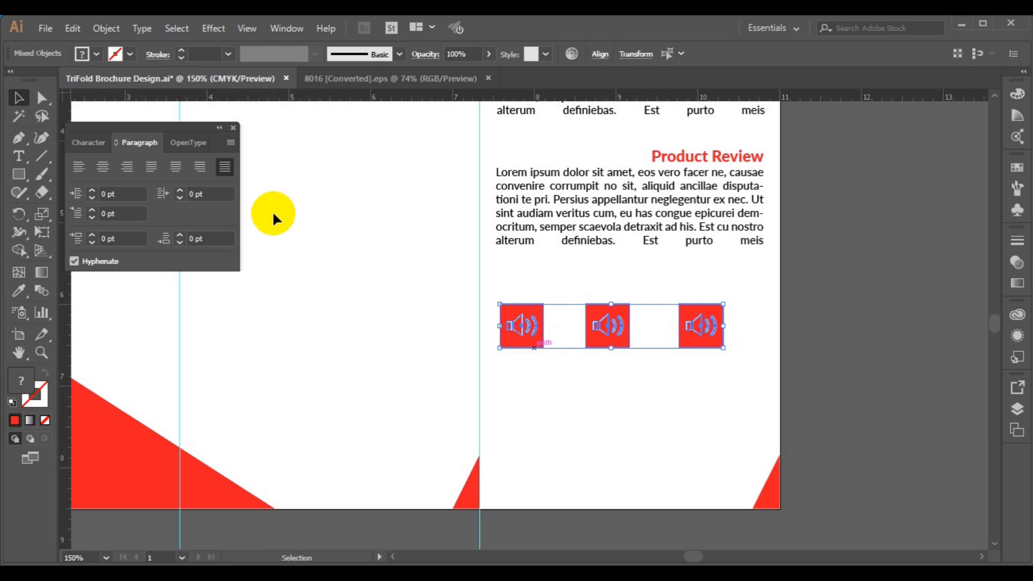
pyautogui.click(107, 30)
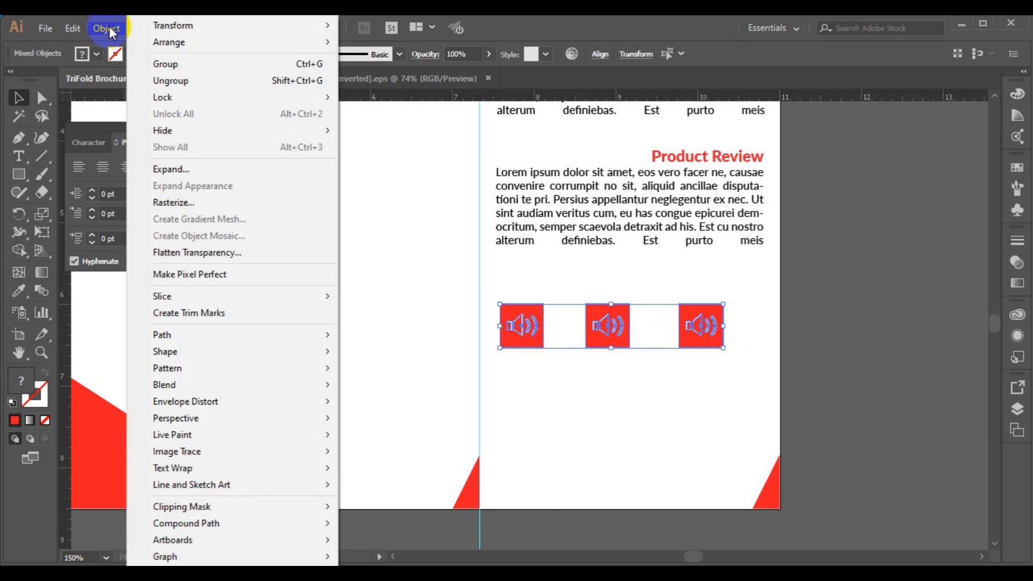
pyautogui.click(188, 63)
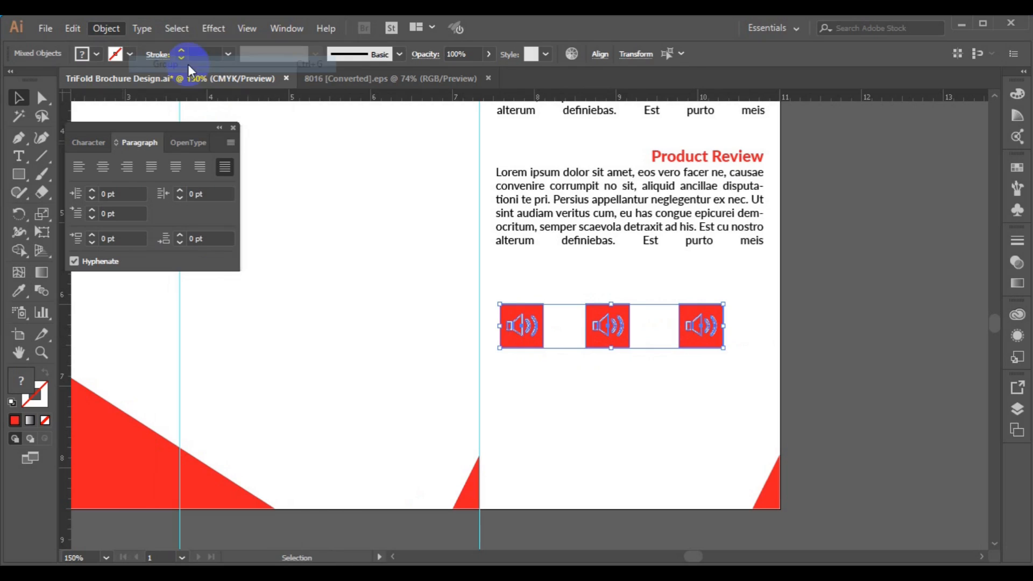
pyautogui.click(601, 314)
pyautogui.moveTo(617, 322); pyautogui.dragTo(626, 325)
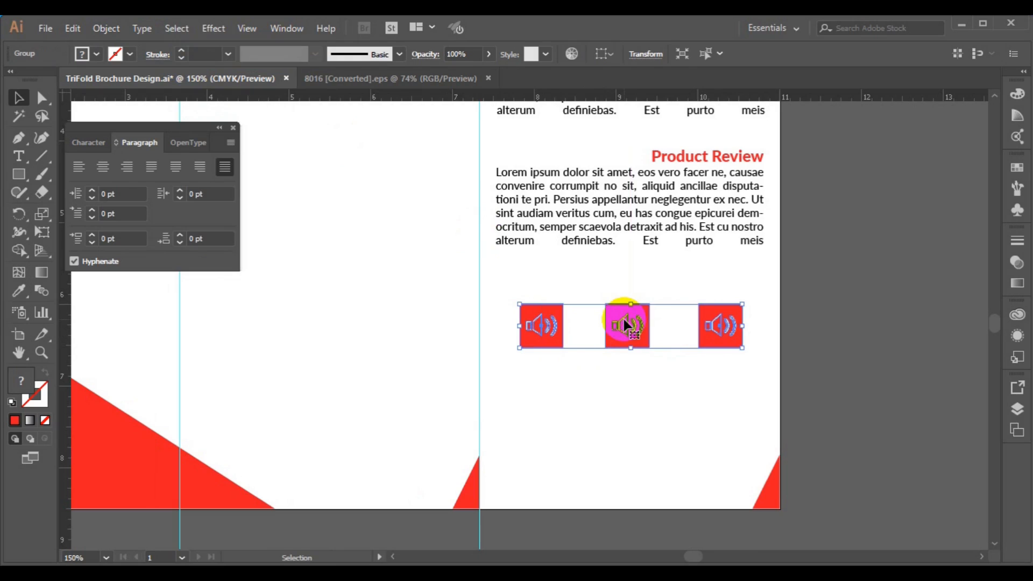
pyautogui.click(865, 410)
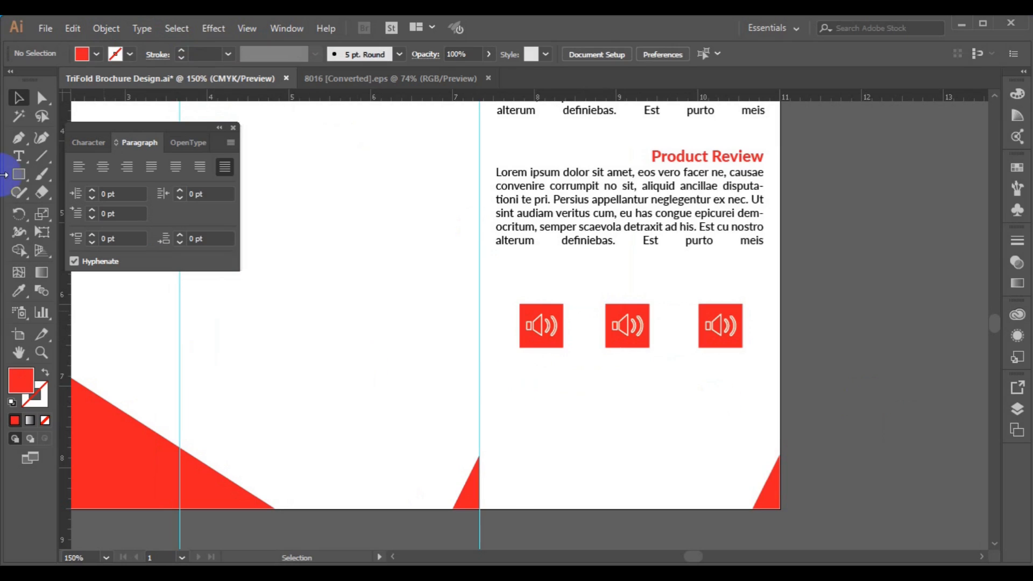
# Add a small area text box below the first speaker square and set its text size to 8 pt.
pyautogui.click(19, 156)
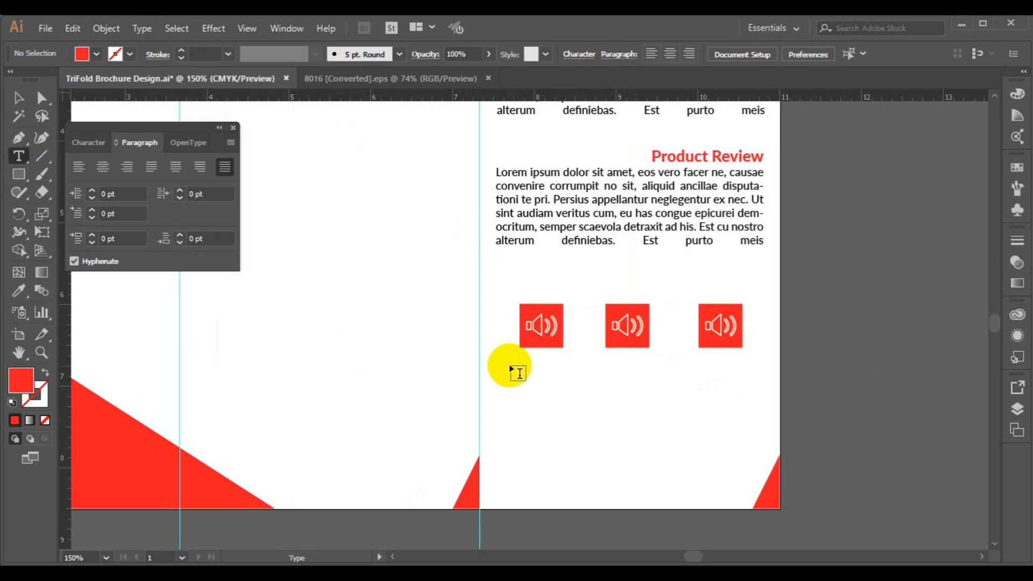
pyautogui.moveTo(497, 359); pyautogui.dragTo(584, 418)
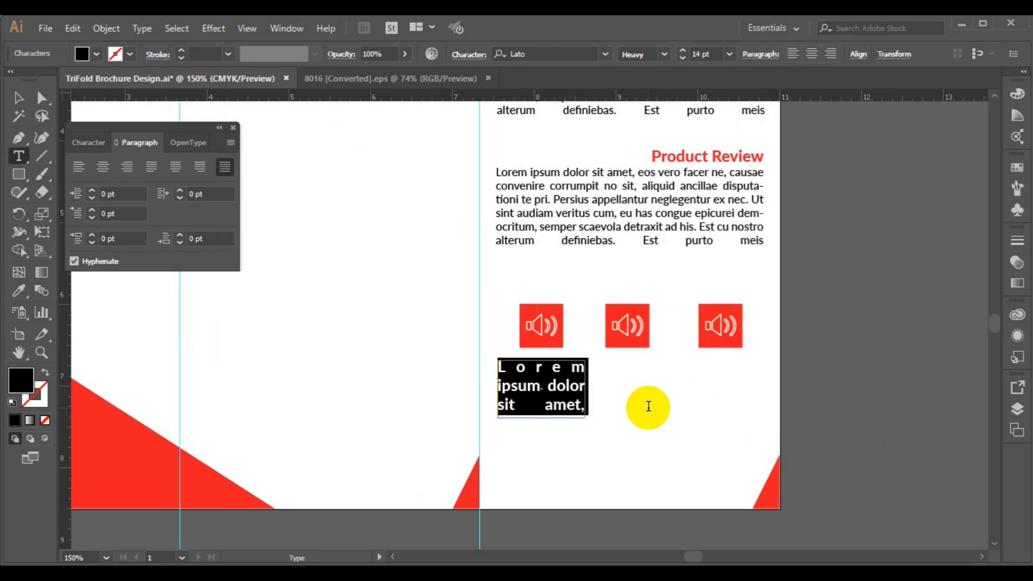
pyautogui.click(729, 54)
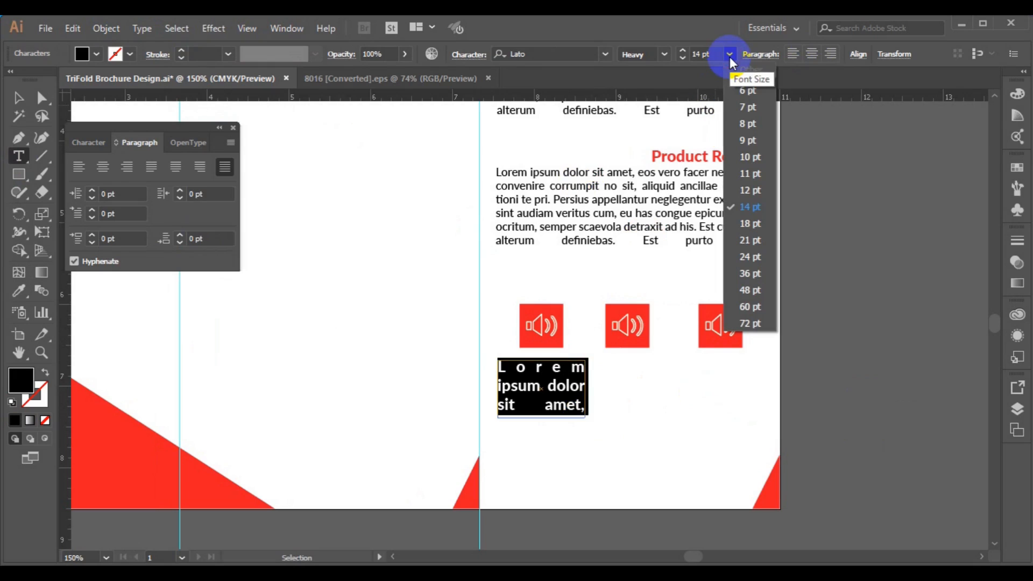
pyautogui.click(745, 123)
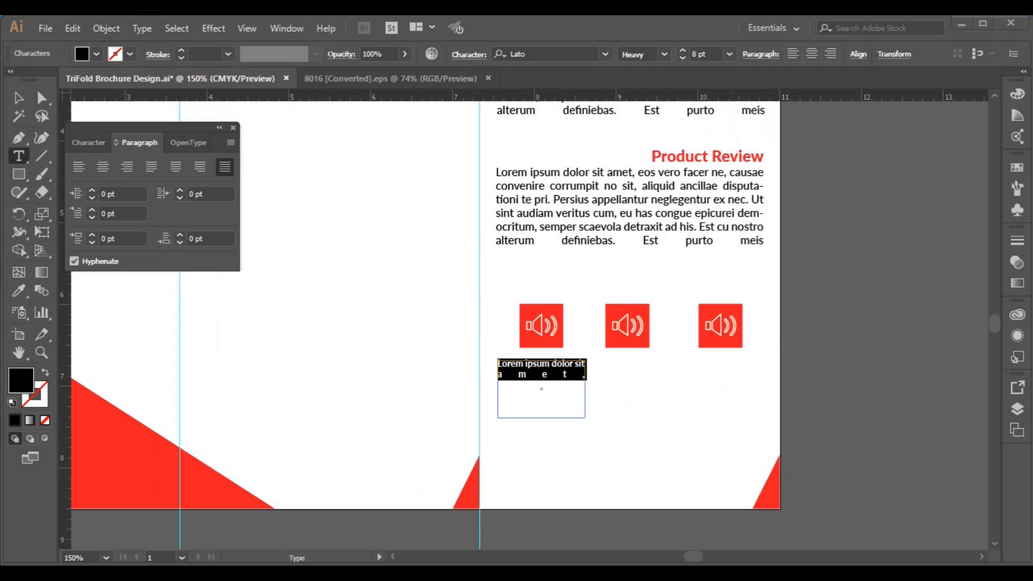
# Copy the highlighted opening lines of the Lorem ipsum document in Word and paste them over the placeholder text below the first square.
pyautogui.hotkey('alt', 'Tab')
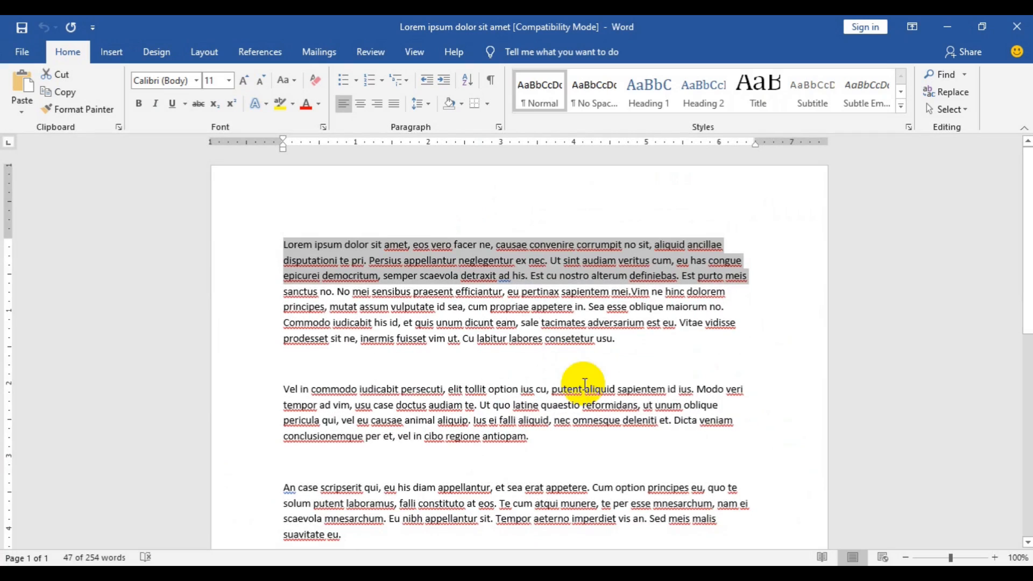
pyautogui.rightClick(530, 275)
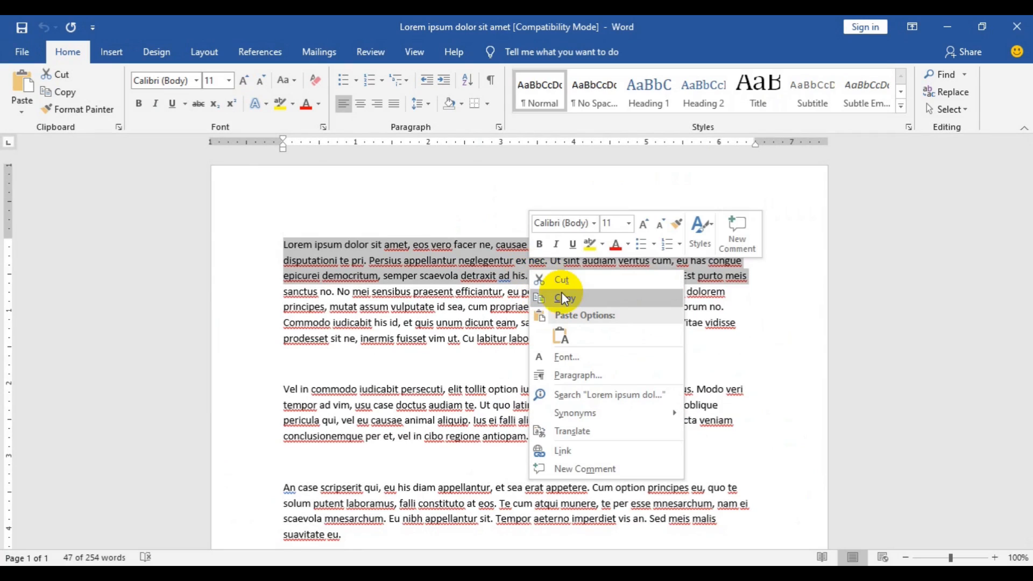
pyautogui.click(564, 299)
pyautogui.click(947, 28)
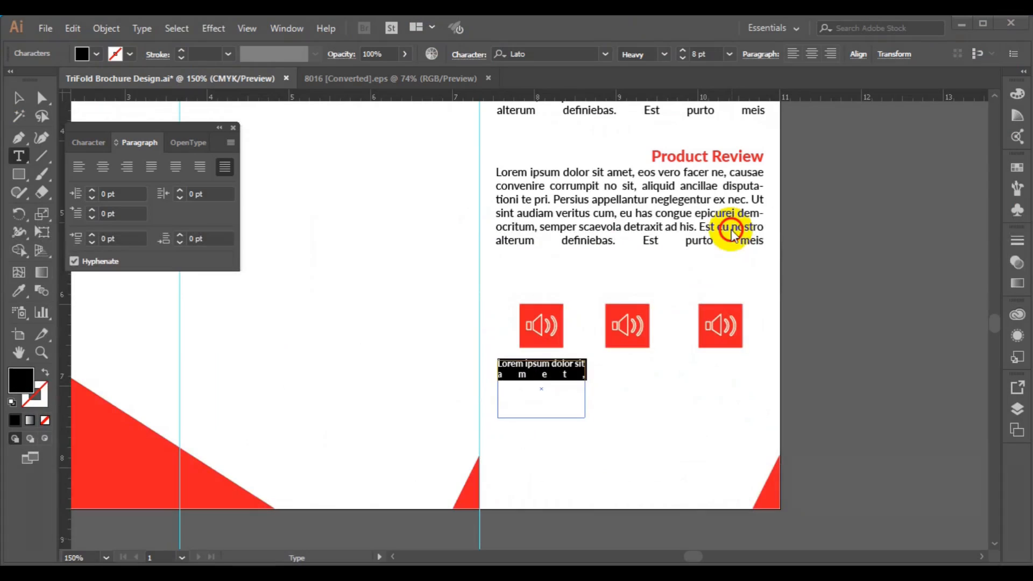
pyautogui.press('ctrl')
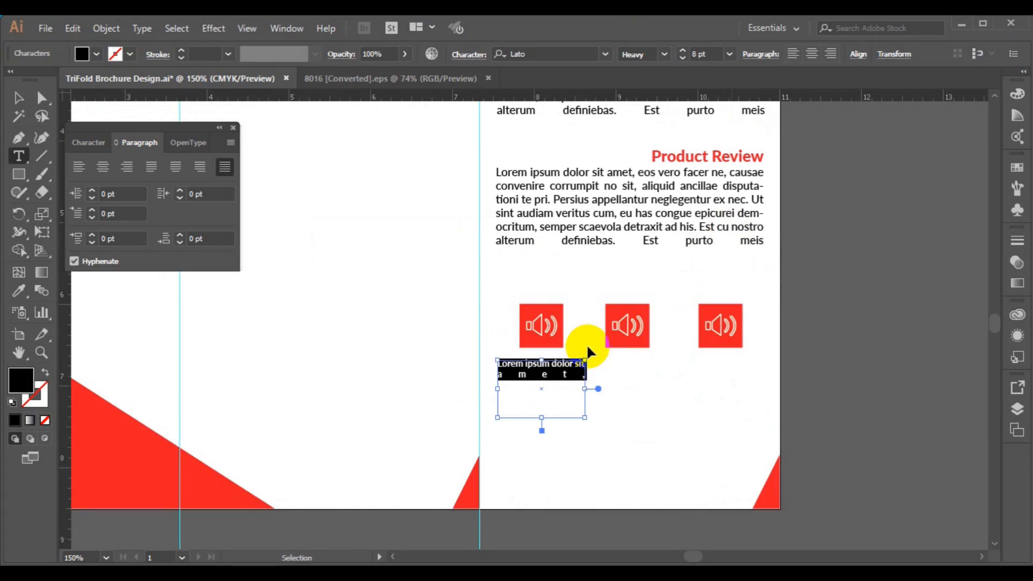
pyautogui.hotkey('ctrl', 'v')
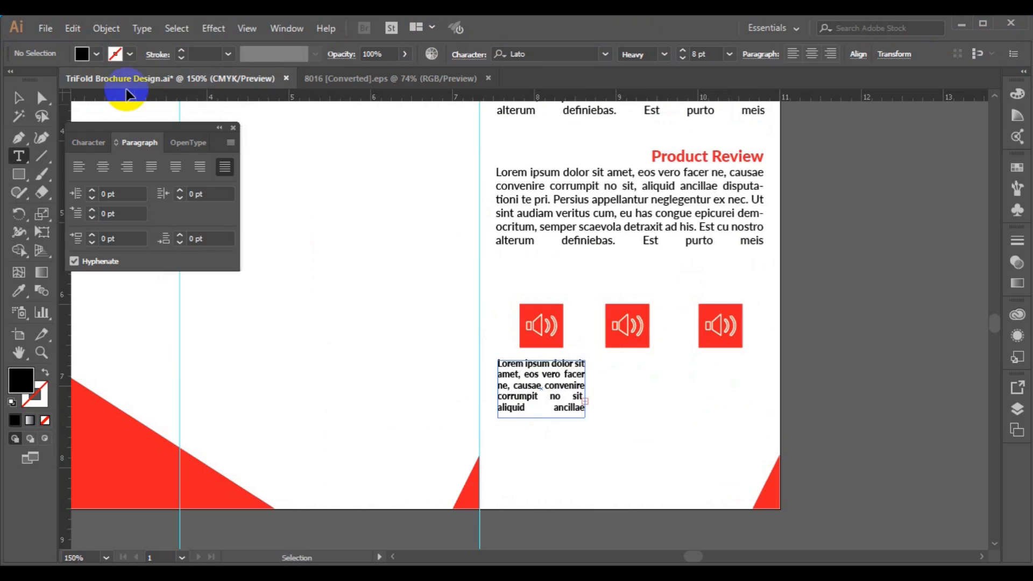
# Duplicate the small text block and place the copy below the second speaker square, level with the original.
pyautogui.click(20, 100)
pyautogui.click(532, 368)
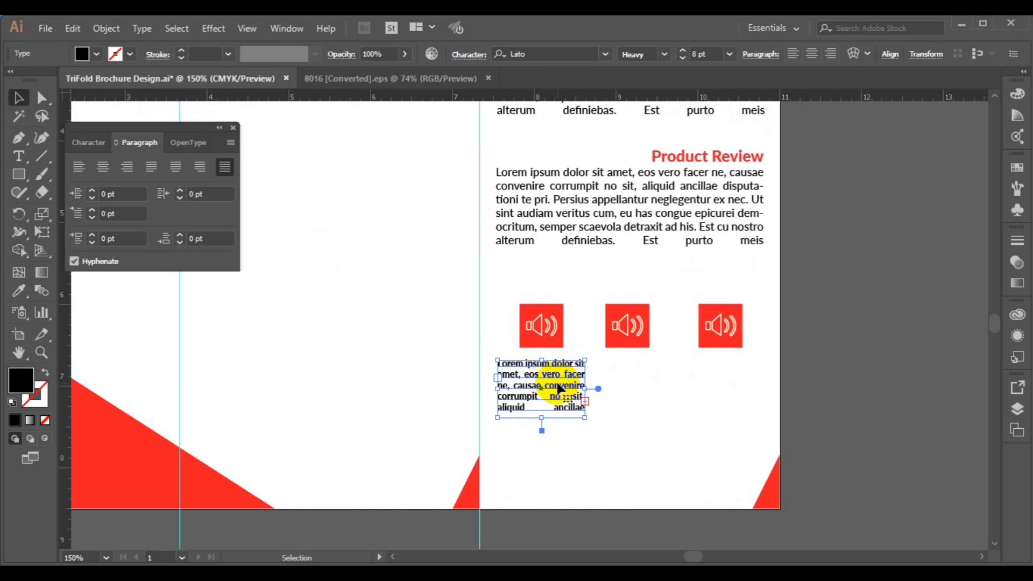
pyautogui.moveTo(559, 388); pyautogui.dragTo(658, 384)
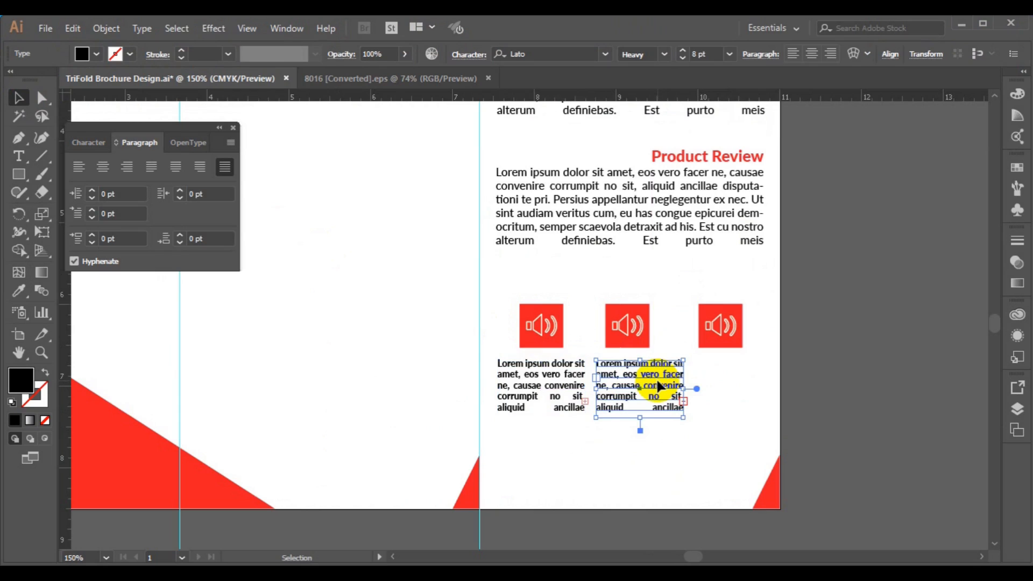
# Delete the duplicate text block below the second speaker square and ungroup the row of three squares.
pyautogui.press('Delete')
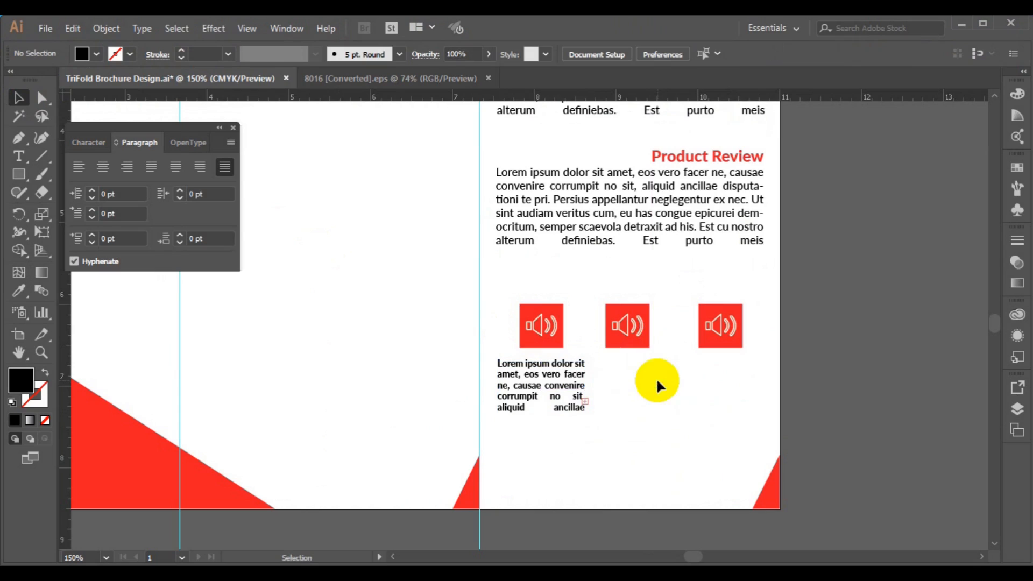
pyautogui.click(631, 334)
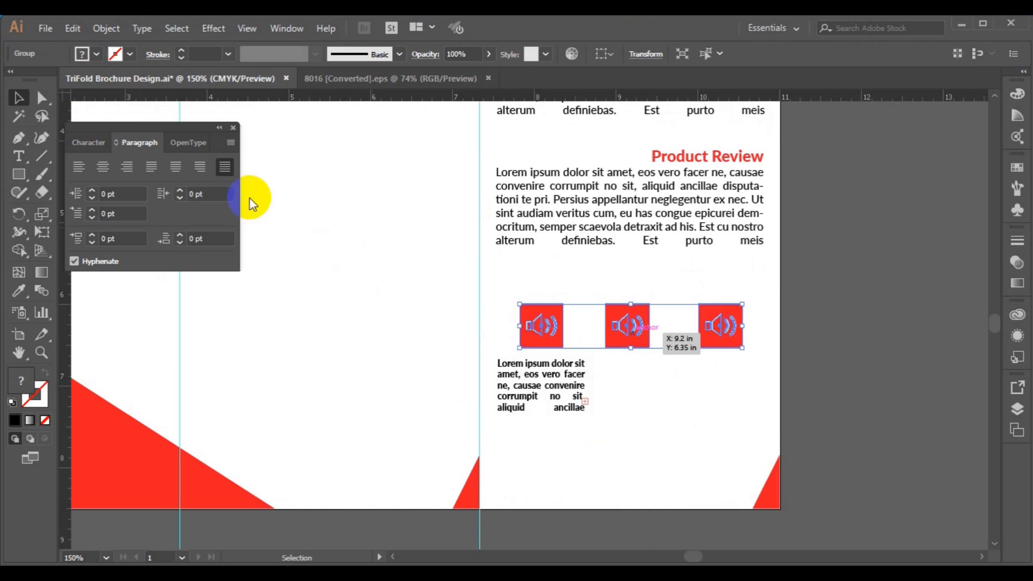
pyautogui.click(112, 27)
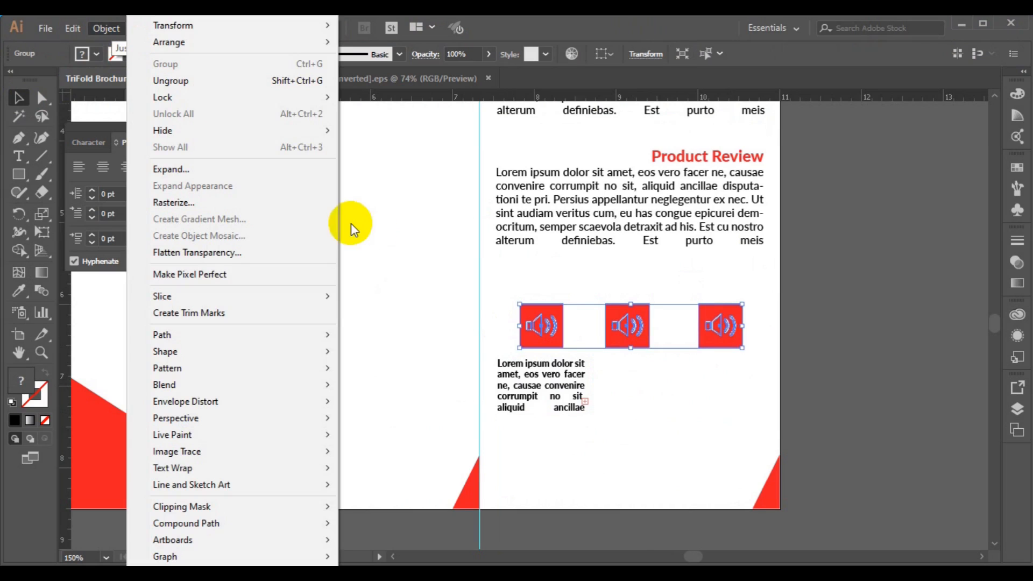
pyautogui.click(230, 85)
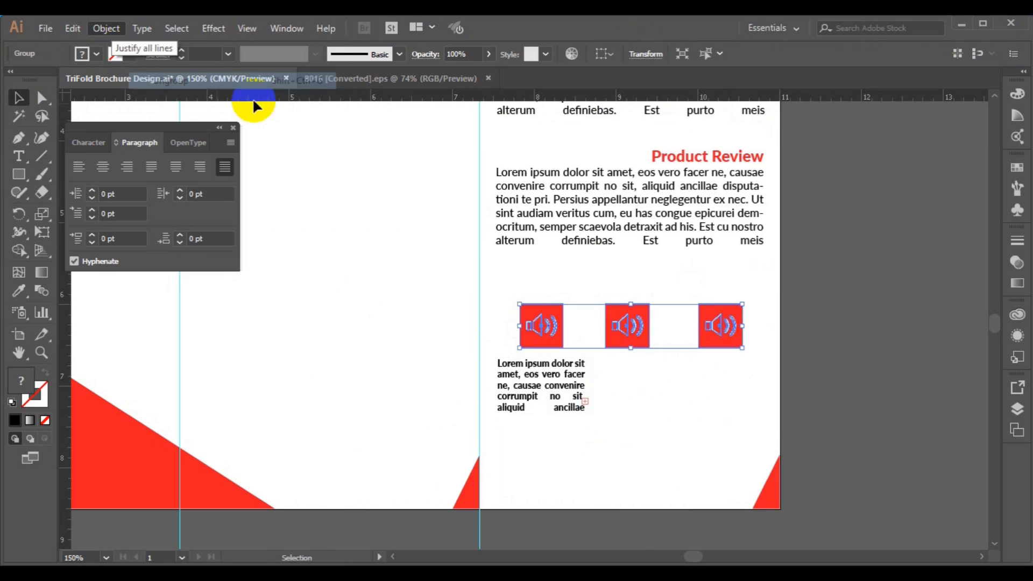
# Delete the second and third red squares together with their speaker icons, keeping only the first one.
pyautogui.click(861, 332)
pyautogui.moveTo(737, 335); pyautogui.dragTo(730, 336)
pyautogui.press('Delete')
pyautogui.click(709, 341)
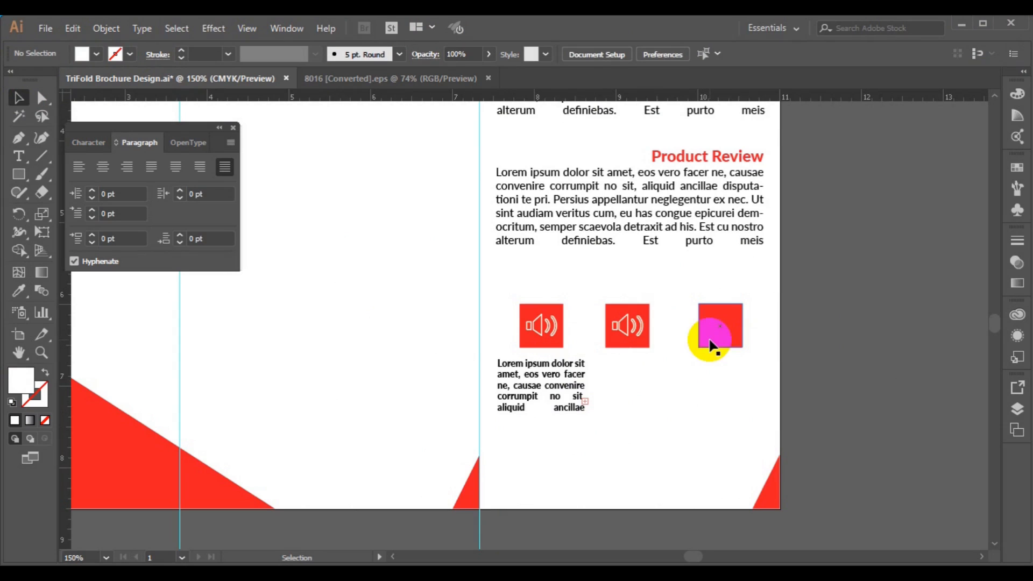
pyautogui.press('Delete')
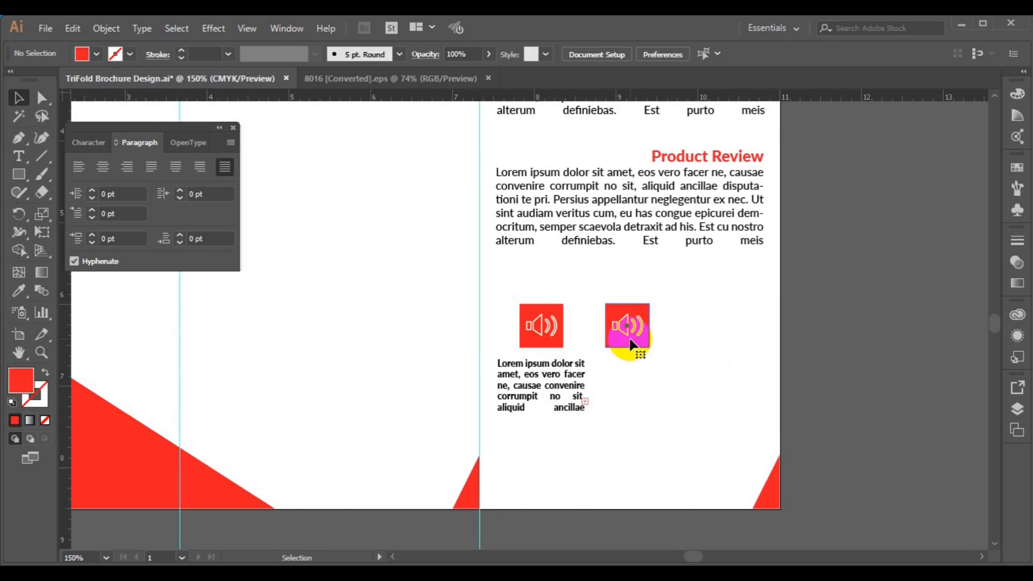
pyautogui.press('Delete')
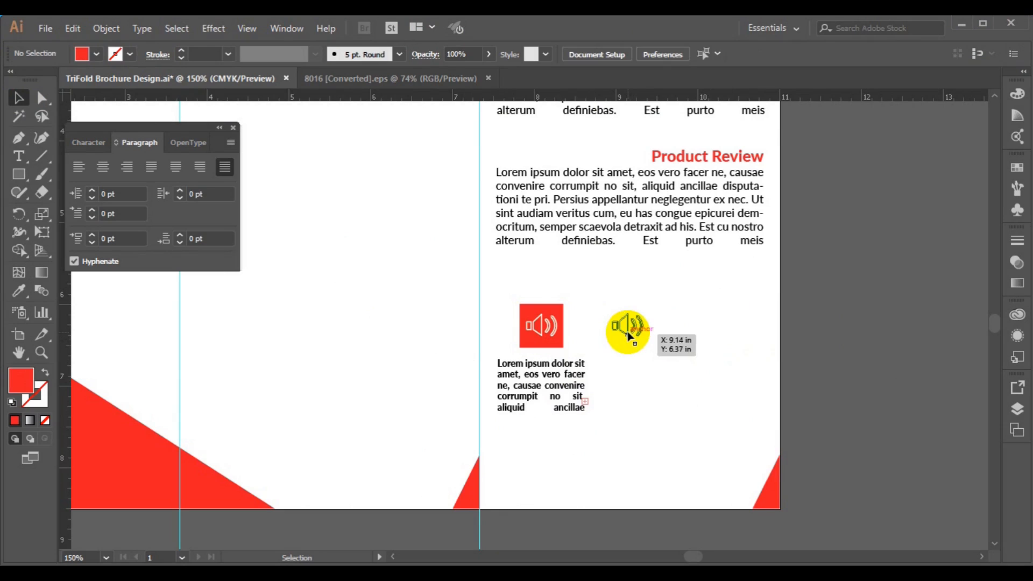
pyautogui.click(626, 329)
pyautogui.press('Delete')
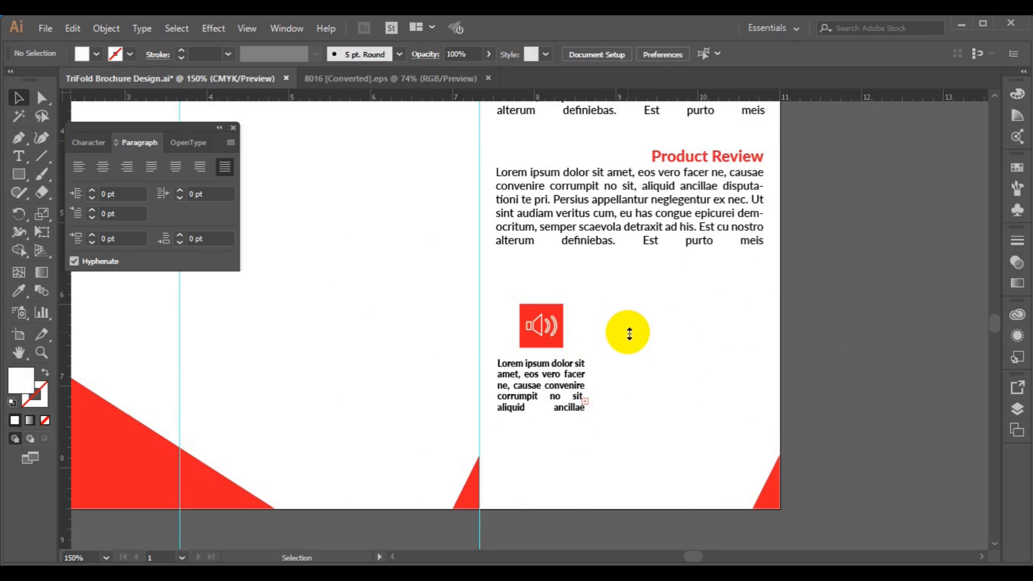
# Enlarge the text box below the remaining speaker square to about 1.5 in wide and centre-align it horizontally with the square and icon.
pyautogui.click(554, 400)
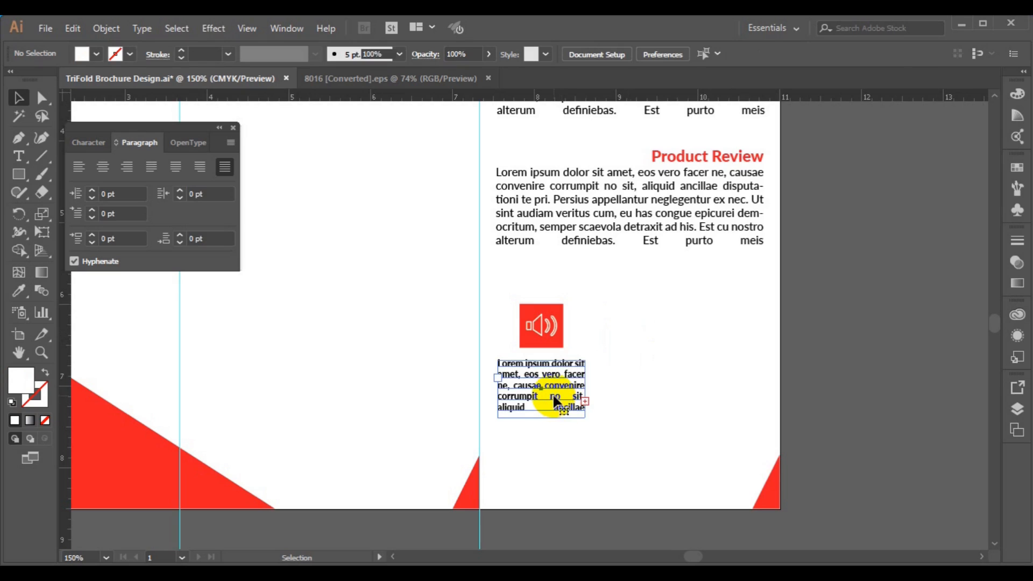
pyautogui.moveTo(585, 418); pyautogui.dragTo(622, 423)
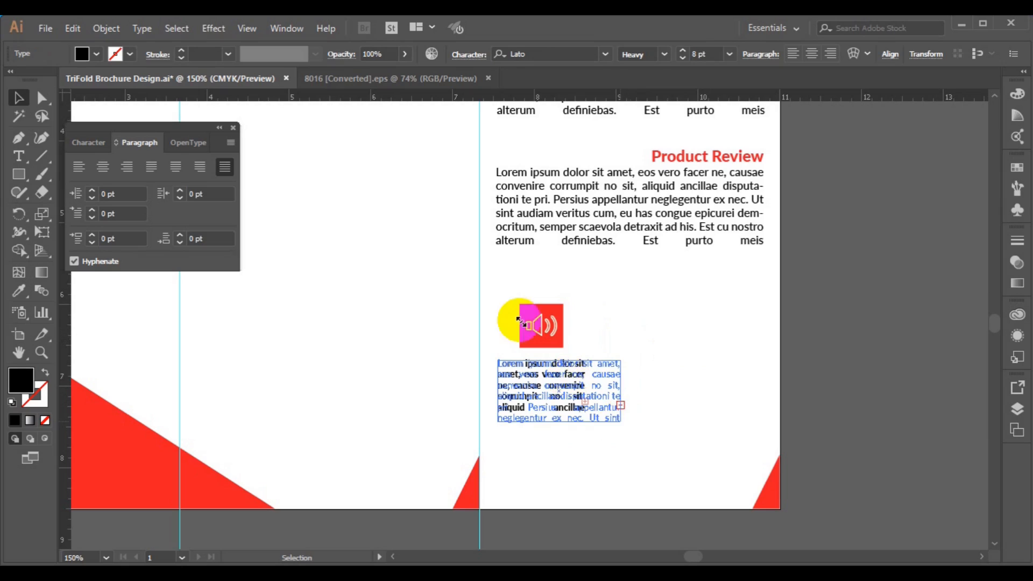
pyautogui.click(542, 342)
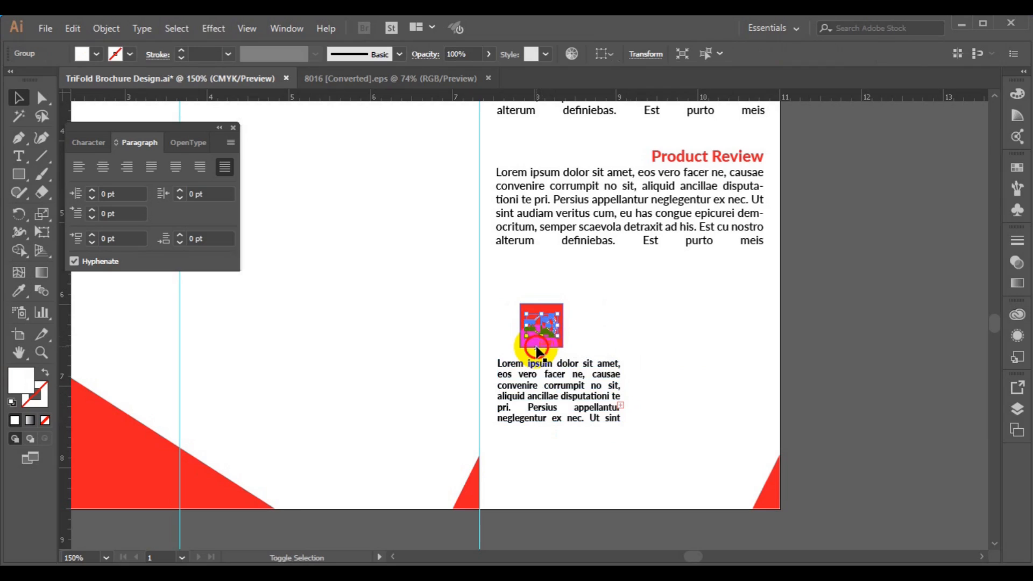
pyautogui.keyDown('shift'); pyautogui.click(538, 352); pyautogui.keyUp('shift')
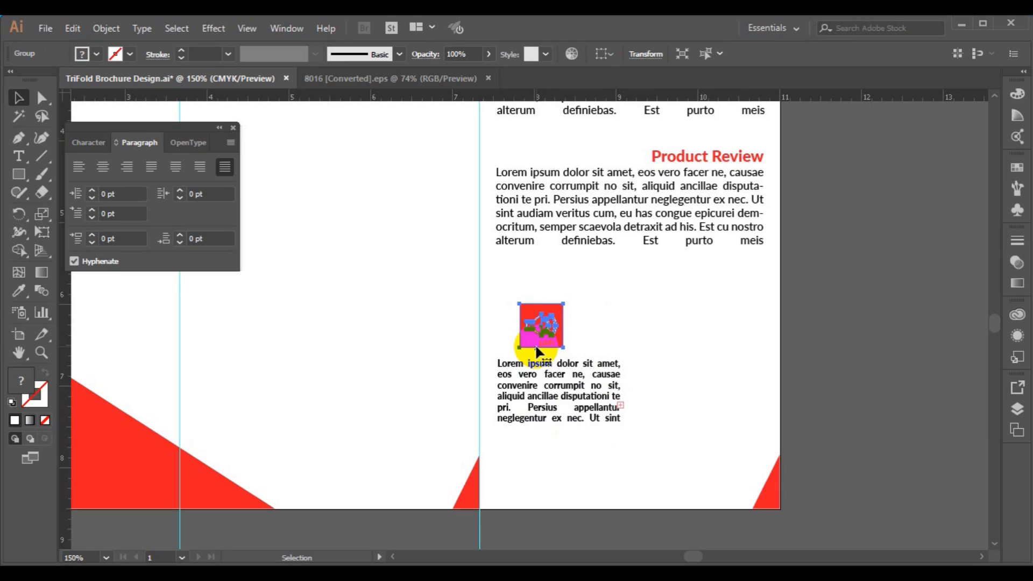
pyautogui.keyDown('shift'); pyautogui.click(569, 386); pyautogui.keyUp('shift')
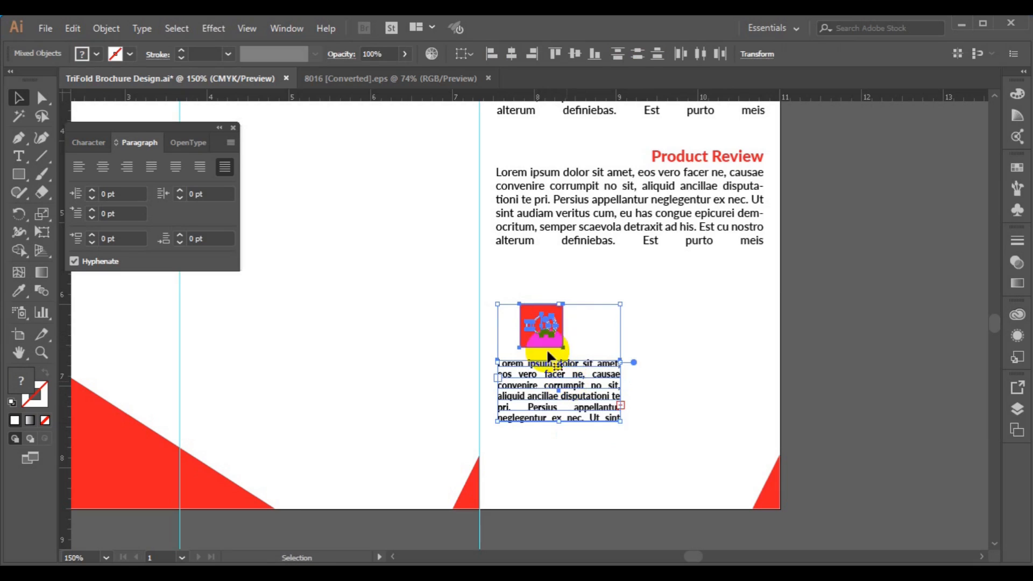
pyautogui.click(511, 55)
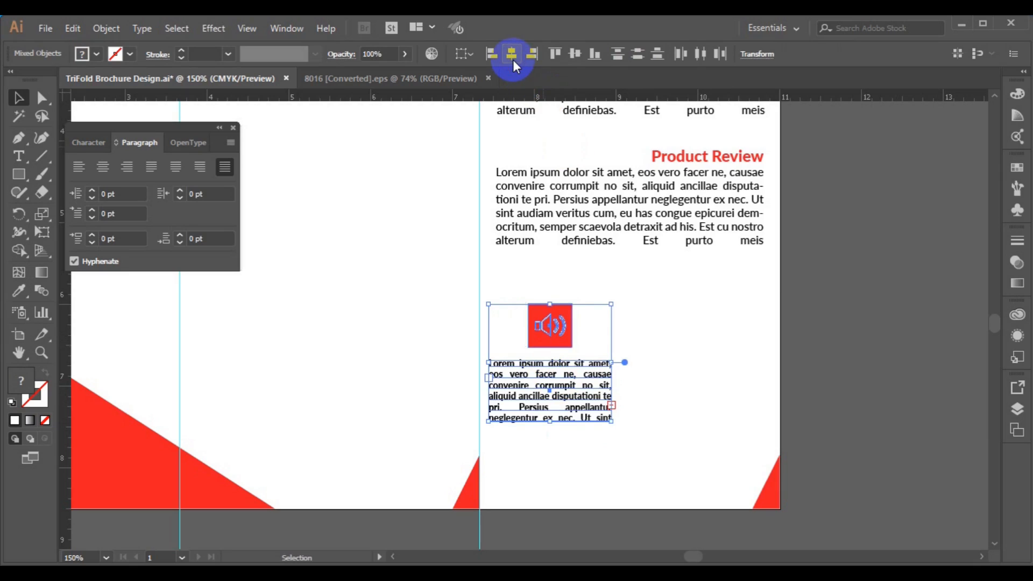
# Group the speaker square with its text and duplicate the group about 1.88 in to the right, ending at the paragraph's right edge.
pyautogui.click(117, 36)
pyautogui.click(171, 66)
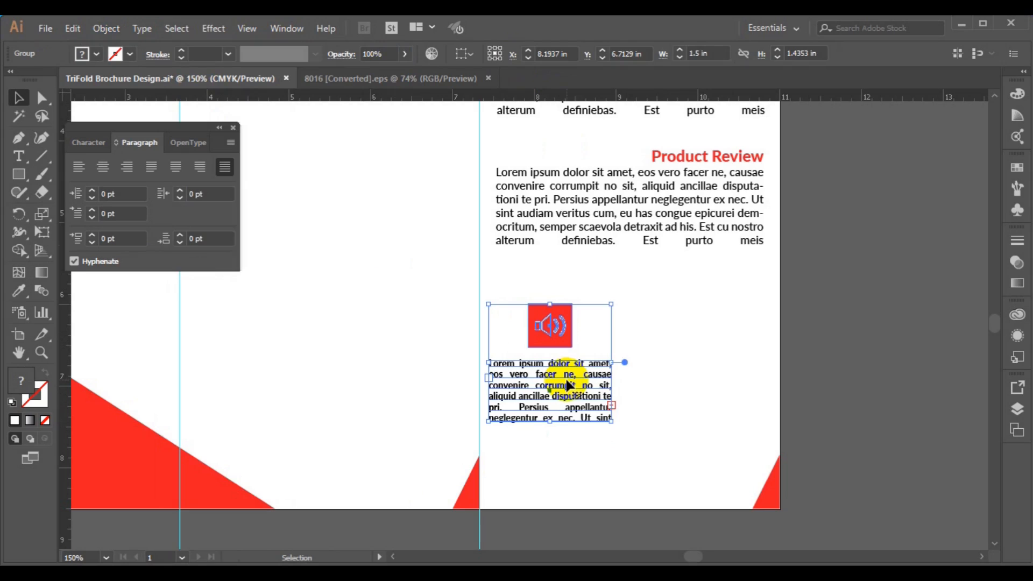
pyautogui.moveTo(568, 384); pyautogui.dragTo(725, 385)
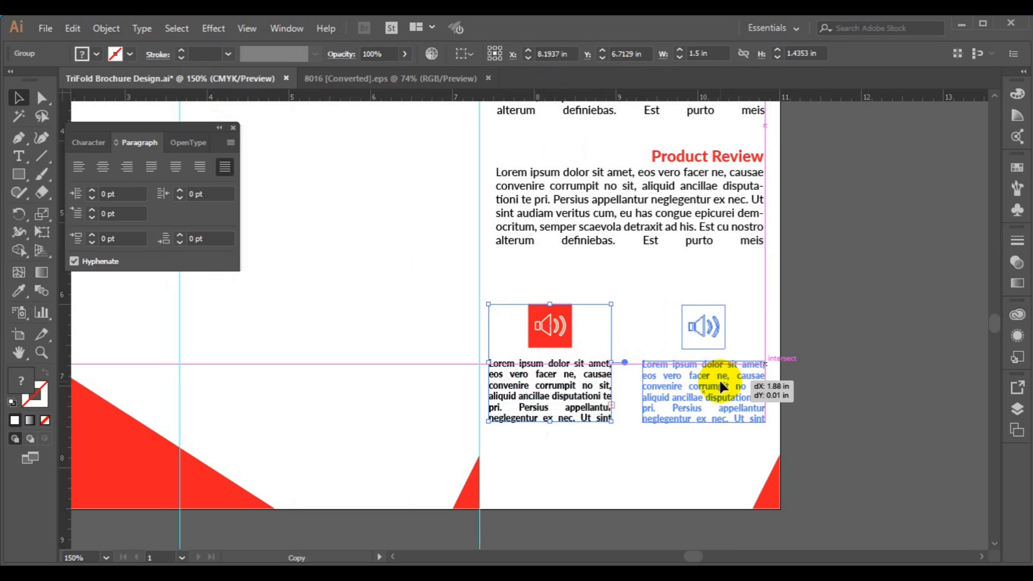
pyautogui.moveTo(720, 382); pyautogui.dragTo(719, 382)
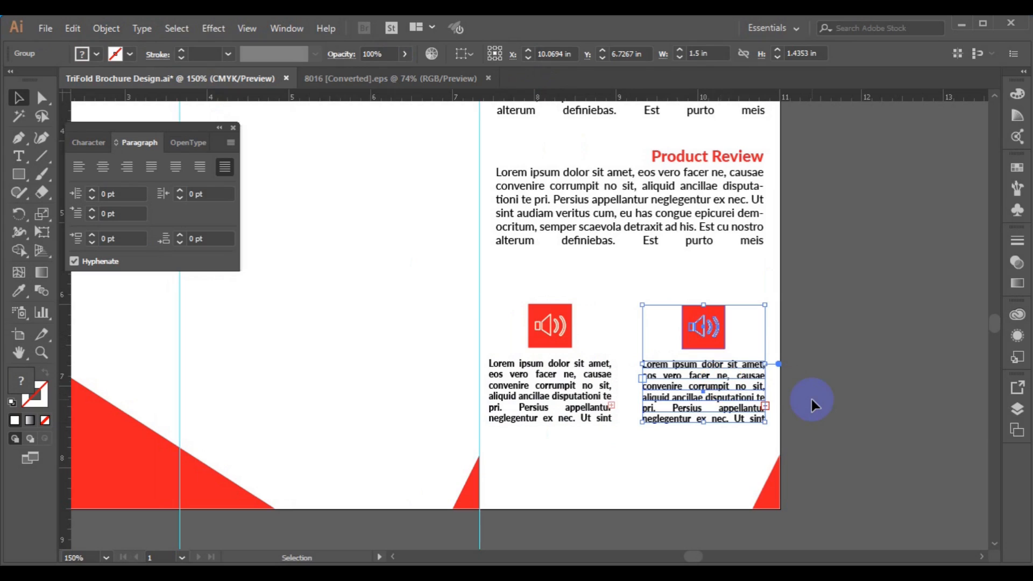
pyautogui.click(831, 414)
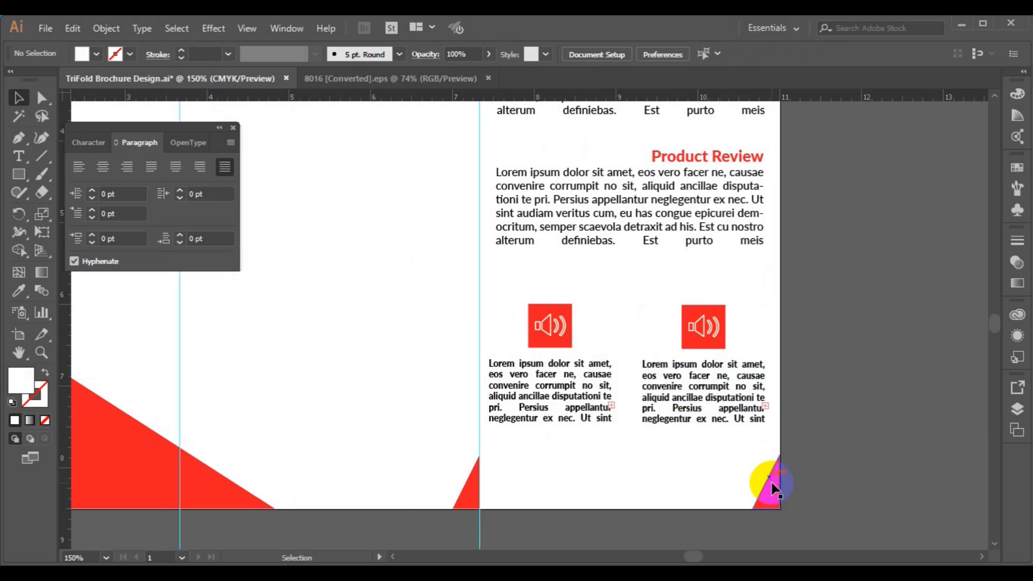
# Reflect the small red triangle in the page's bottom-right corner across the vertical axis and move it against the small triangle at the second fold guide.
pyautogui.click(772, 482)
pyautogui.rightClick(771, 483)
pyautogui.moveTo(821, 395)
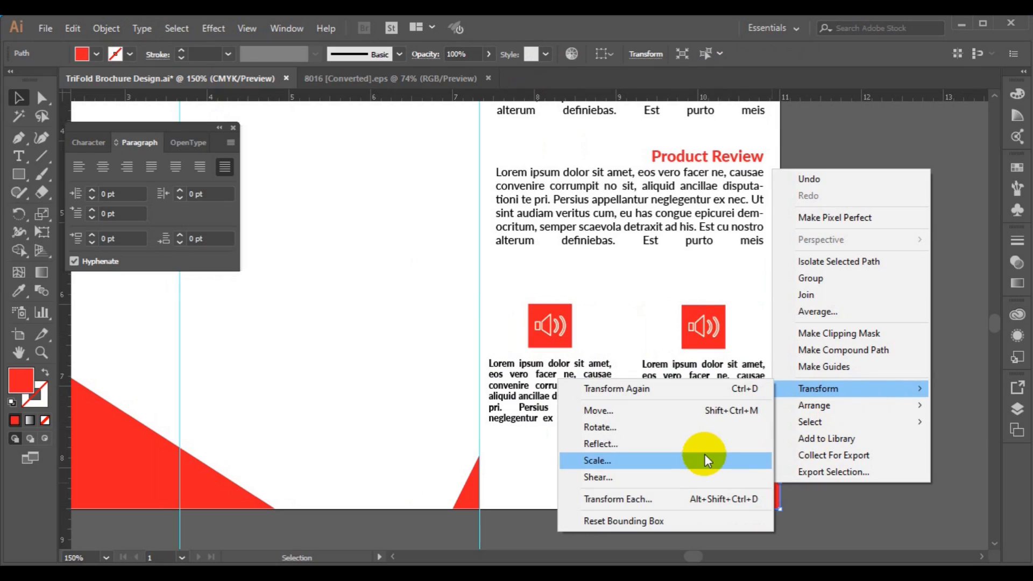
pyautogui.click(702, 444)
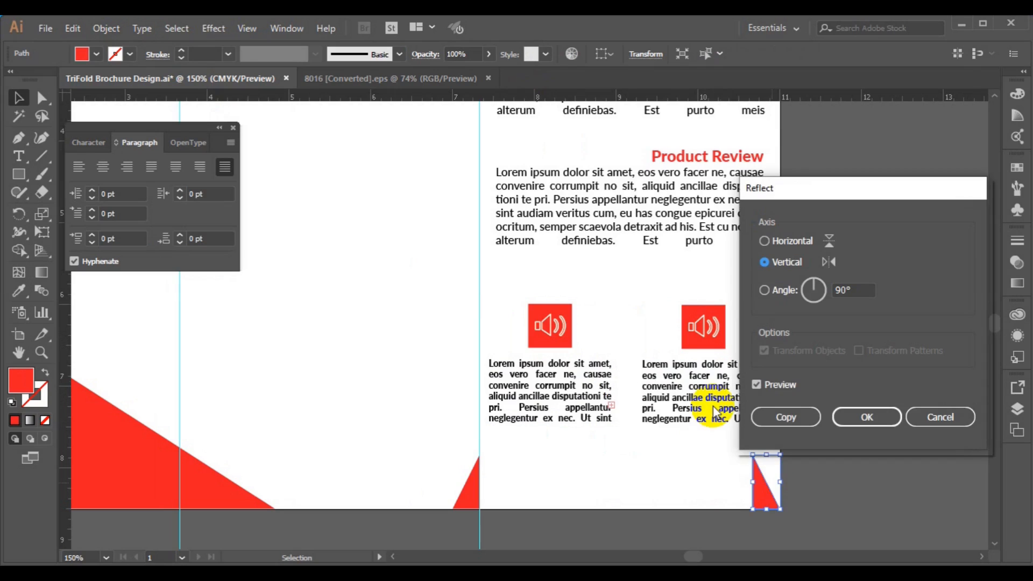
pyautogui.click(851, 424)
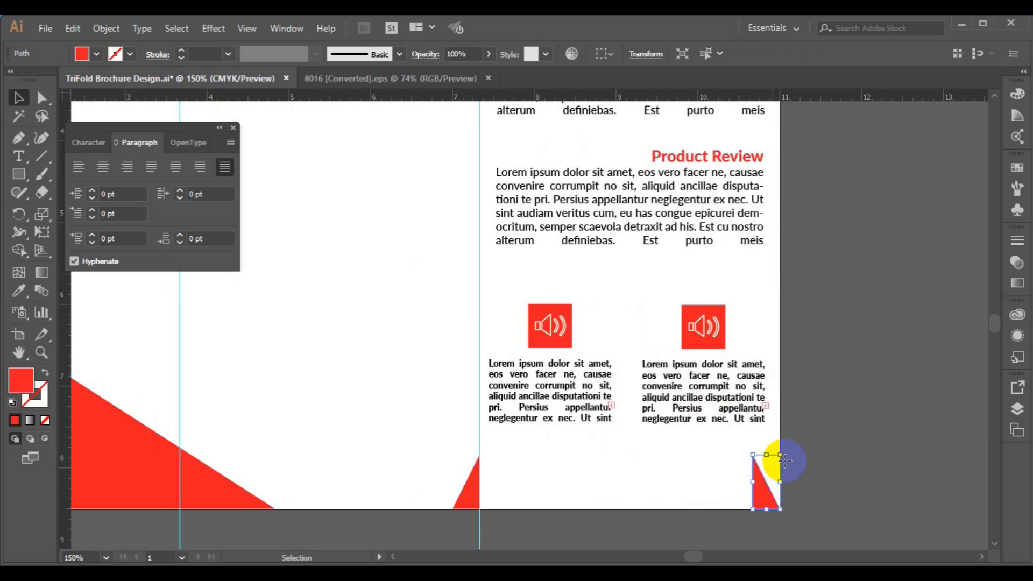
pyautogui.moveTo(764, 498); pyautogui.dragTo(489, 496)
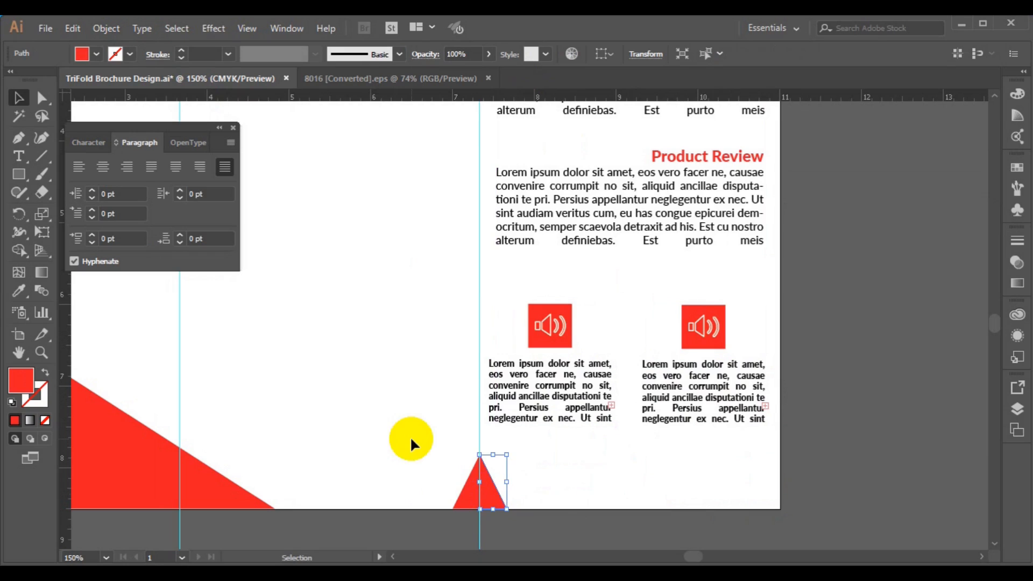
pyautogui.click(411, 441)
# Recolour the moved triangle with the darker red sampled from the large triangle at the page's lower left.
pyautogui.hotkey('ctrl', '0')
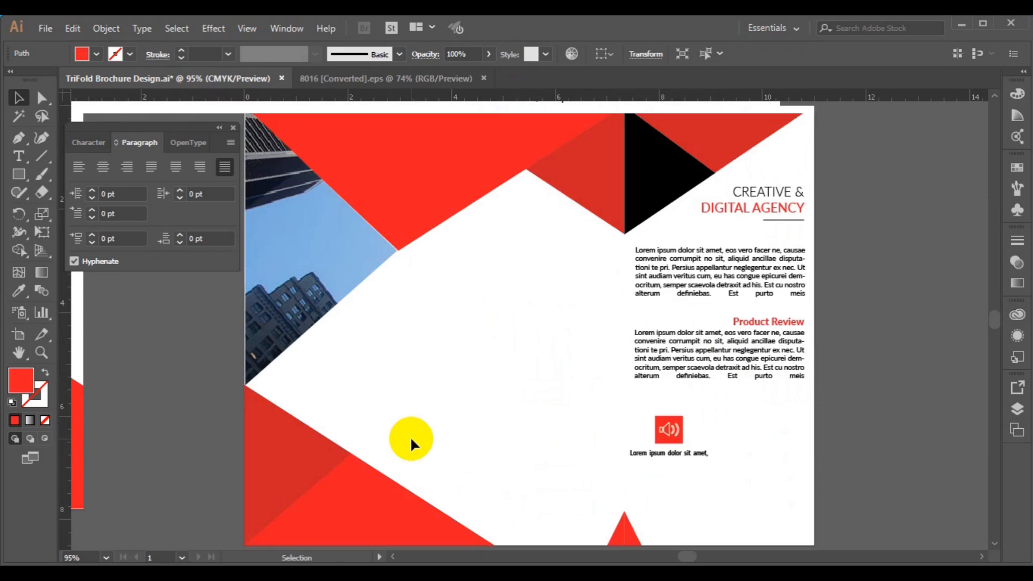
pyautogui.click(19, 291)
pyautogui.click(258, 438)
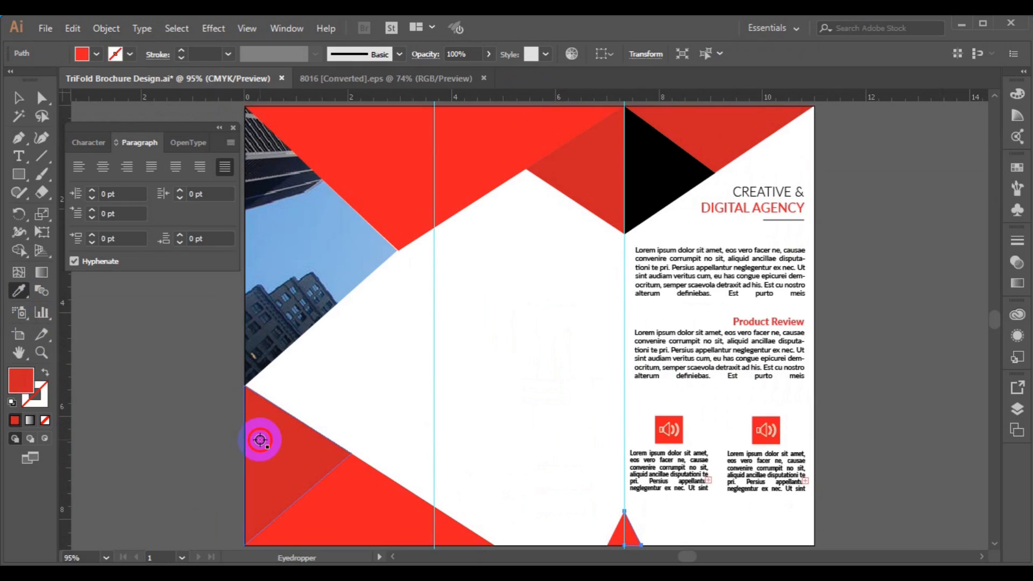
pyautogui.click(18, 99)
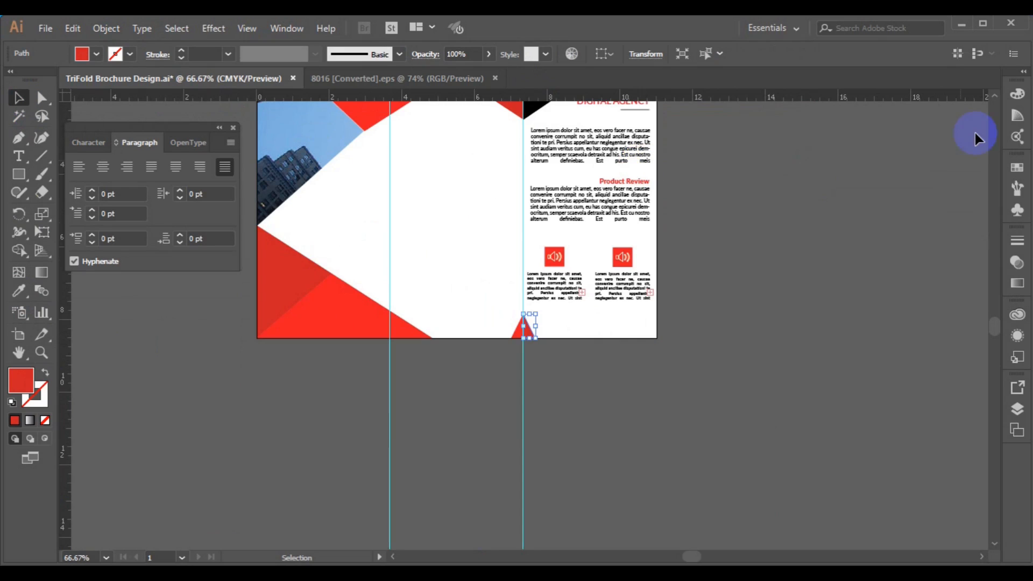
pyautogui.click(995, 98)
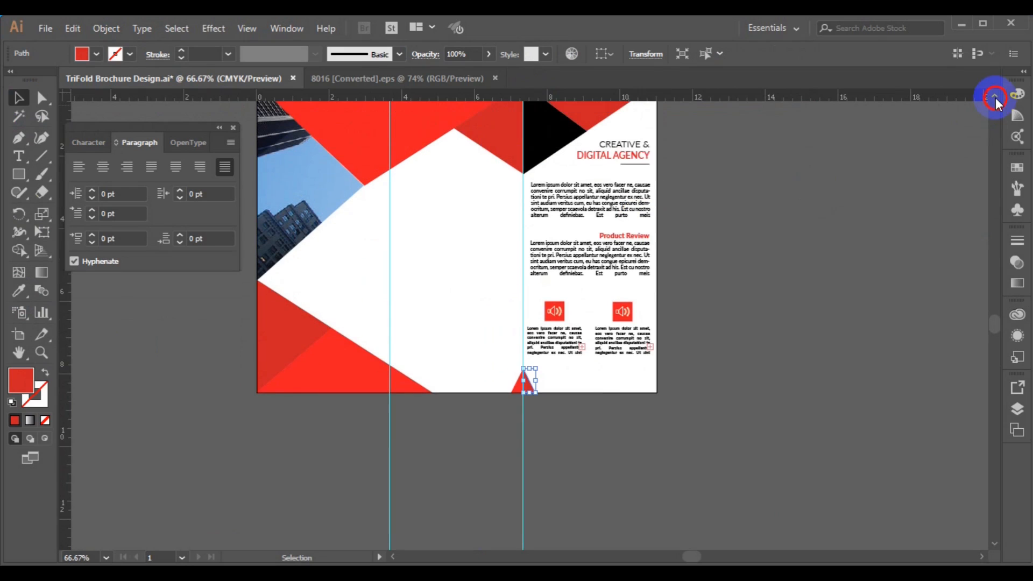
pyautogui.click(994, 98)
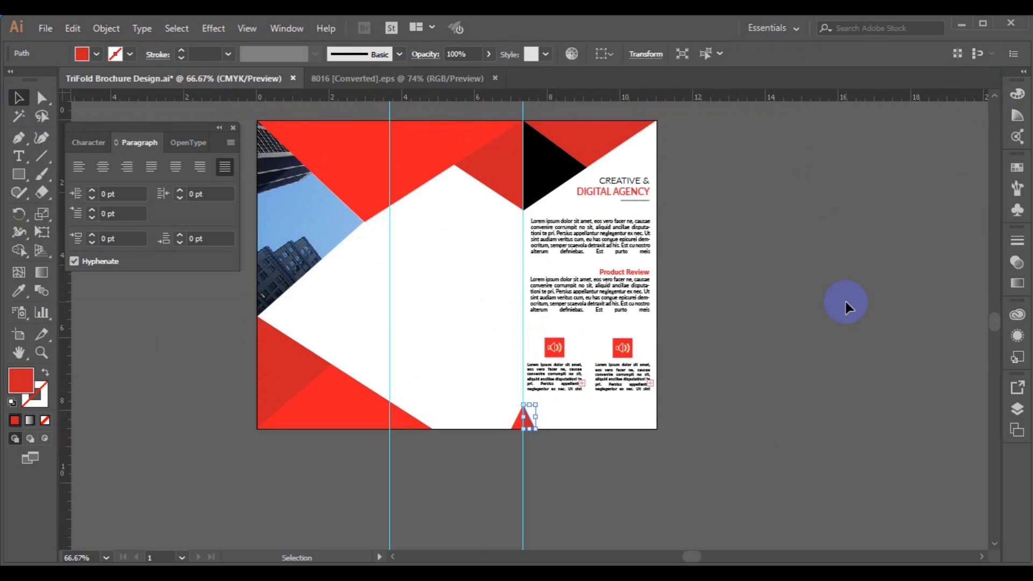
pyautogui.hotkey('ctrl', '0')
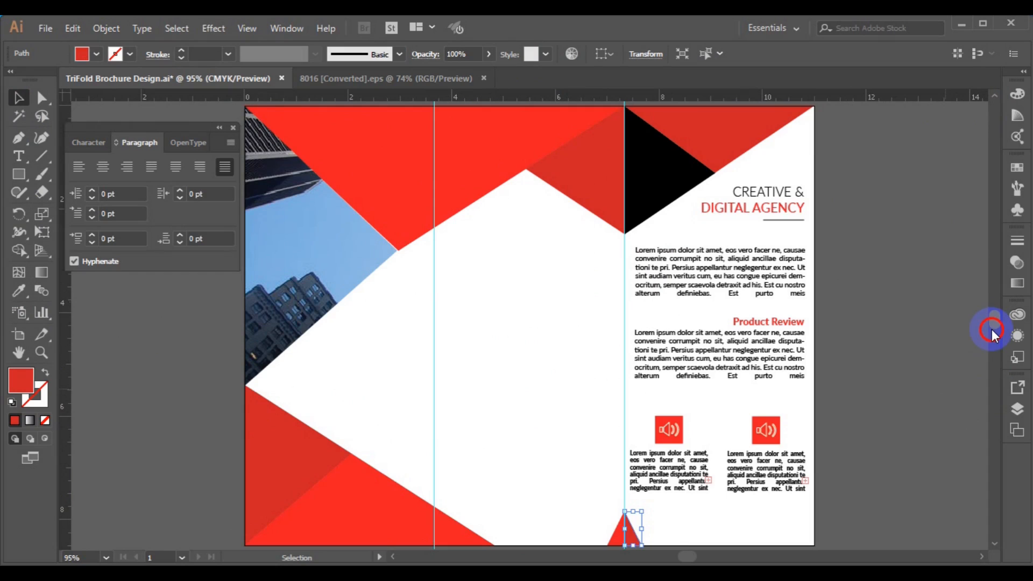
pyautogui.scroll(1, 992, 324)
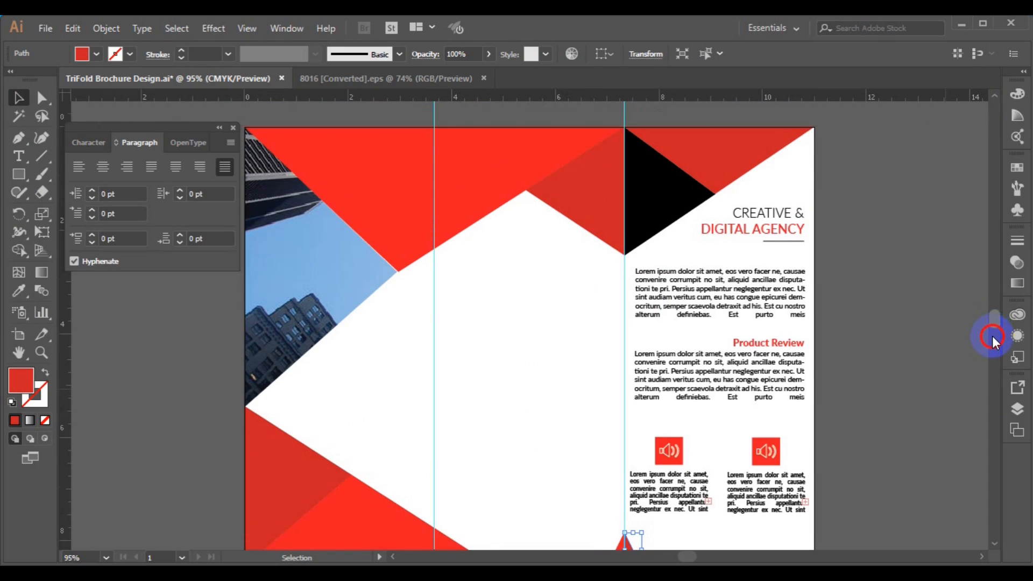
pyautogui.click(992, 336)
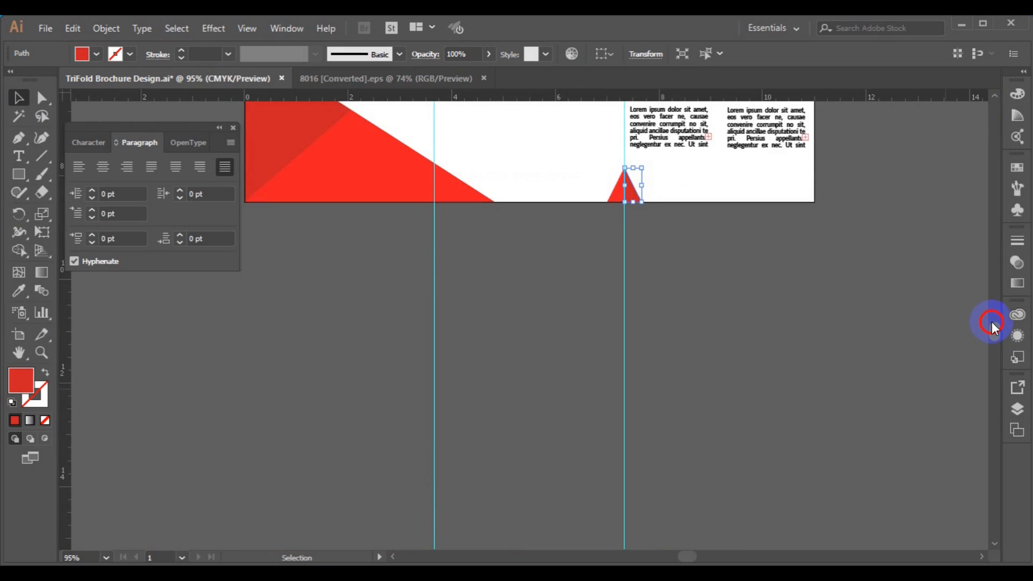
pyautogui.click(992, 319)
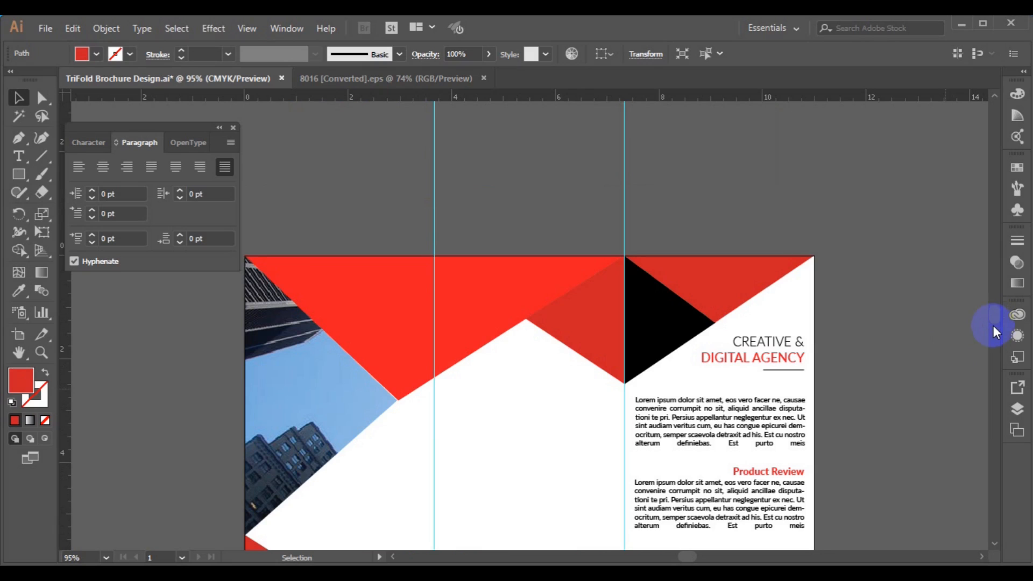
pyautogui.click(993, 331)
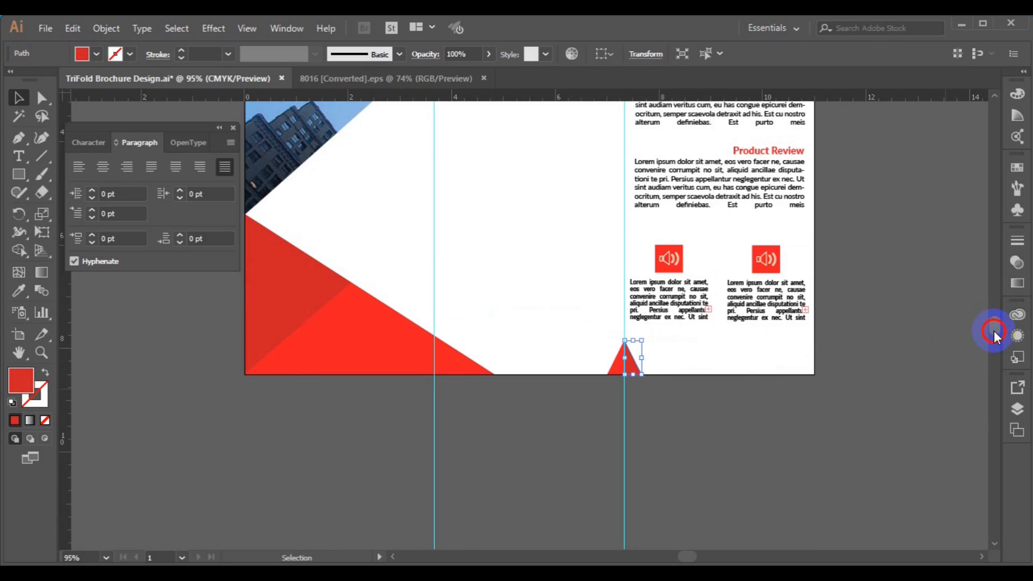
pyautogui.moveTo(993, 330); pyautogui.dragTo(993, 331)
# Add the two-line footer text "Quality graphics is 101% guranteed / and likewise Digital Printing" beside the small two-tone triangle, breaking the line after "likewise".
pyautogui.click(824, 405)
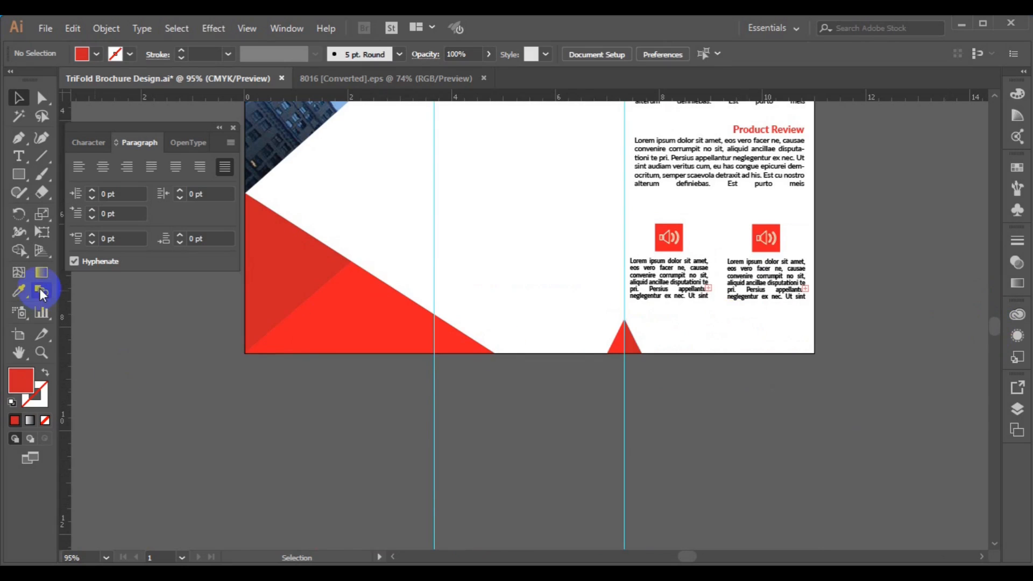
pyautogui.click(17, 159)
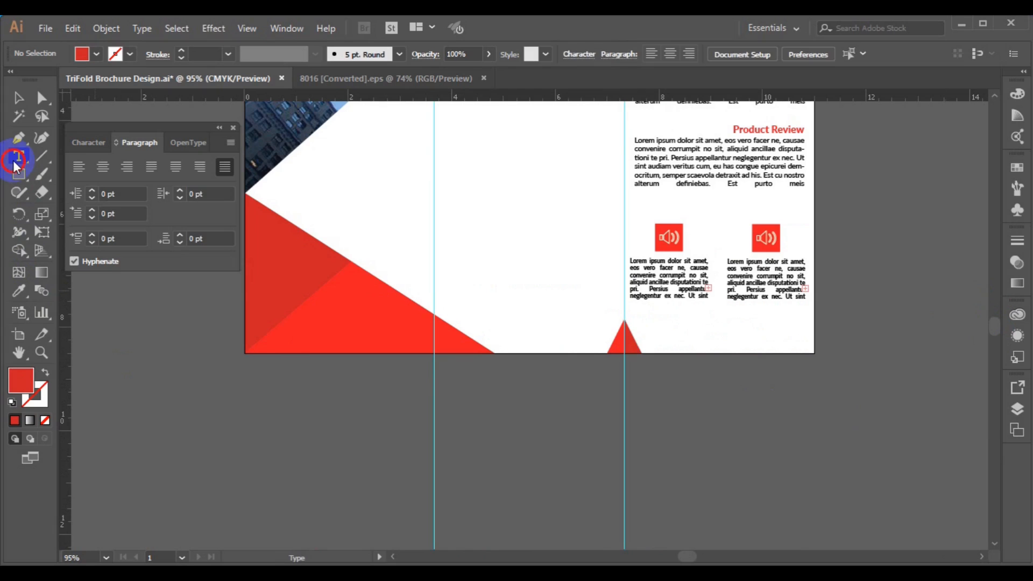
pyautogui.click(665, 329)
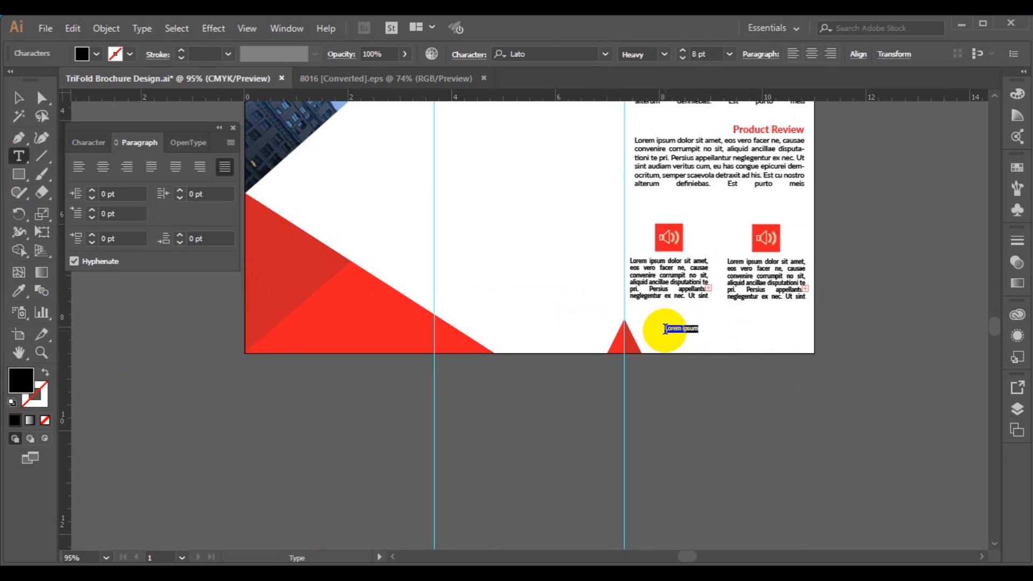
pyautogui.write('Digit')
pyautogui.doubleClick(666, 328)
pyautogui.press('BackSpace')
pyautogui.write('is 101% guranteed and lik')
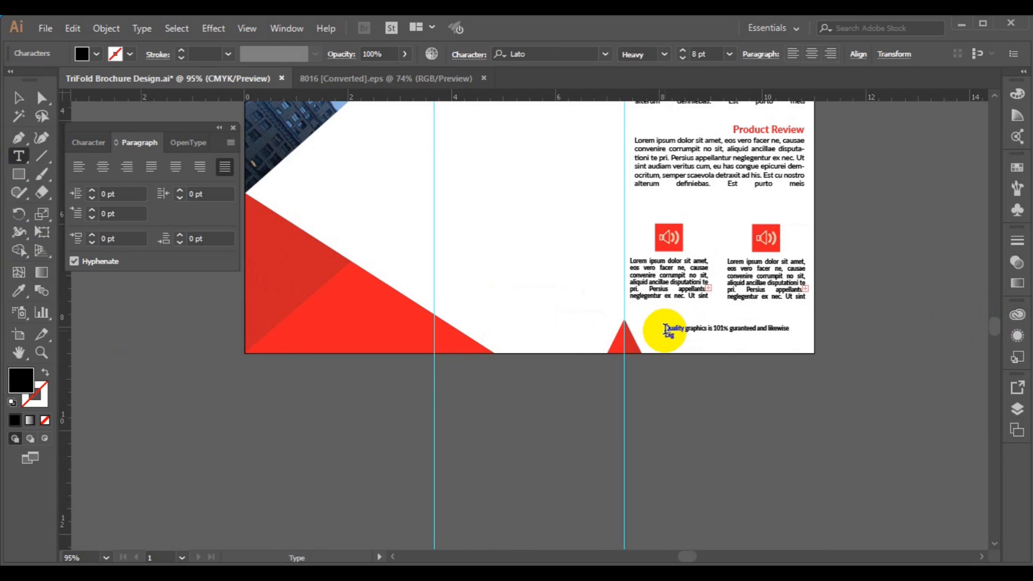
pyautogui.write('l Printing')
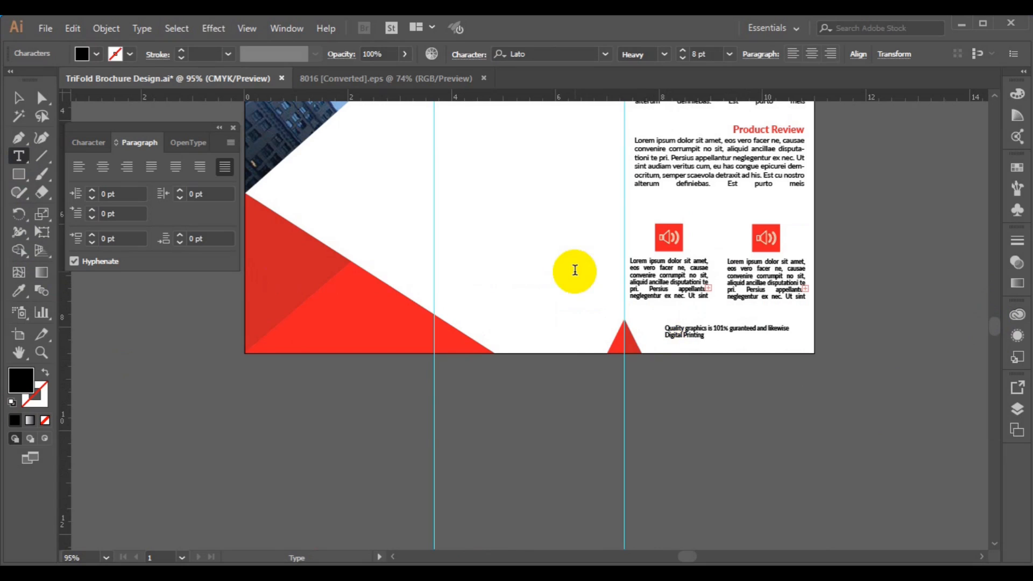
# Set the whole footer text to the Light Italic font style at 12 pt.
pyautogui.hotkey('ctrl', 'a')
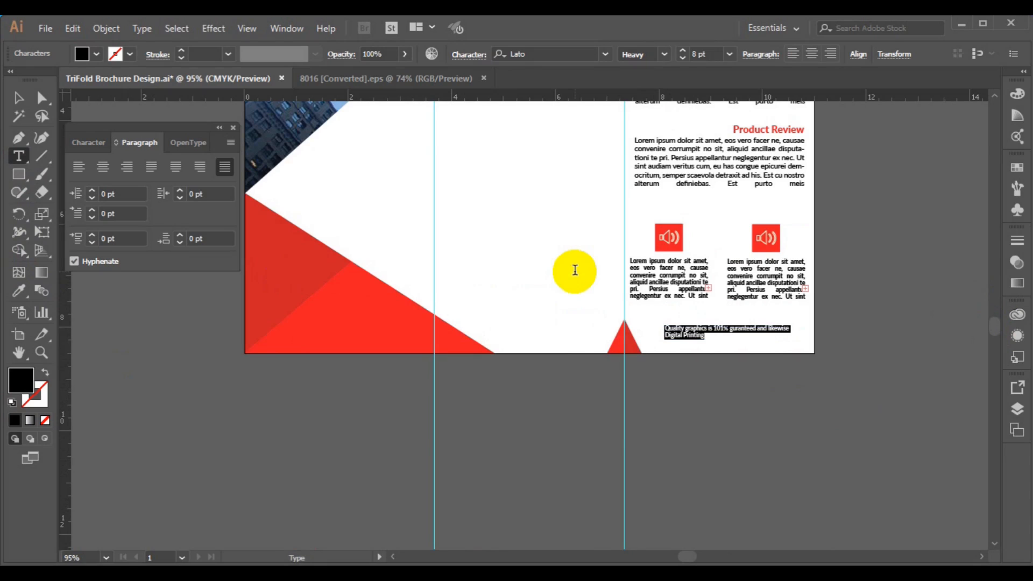
pyautogui.click(665, 54)
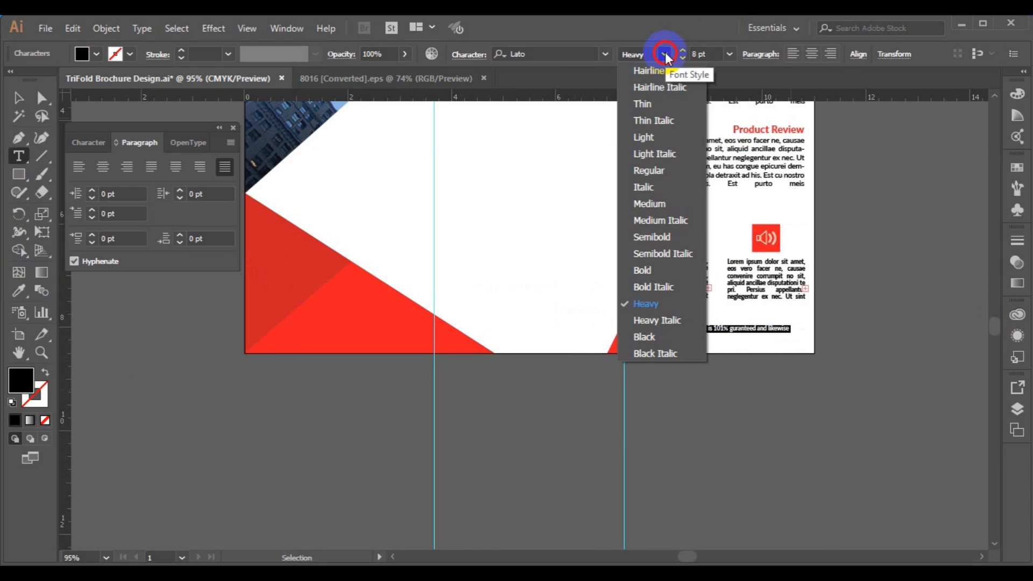
pyautogui.click(650, 156)
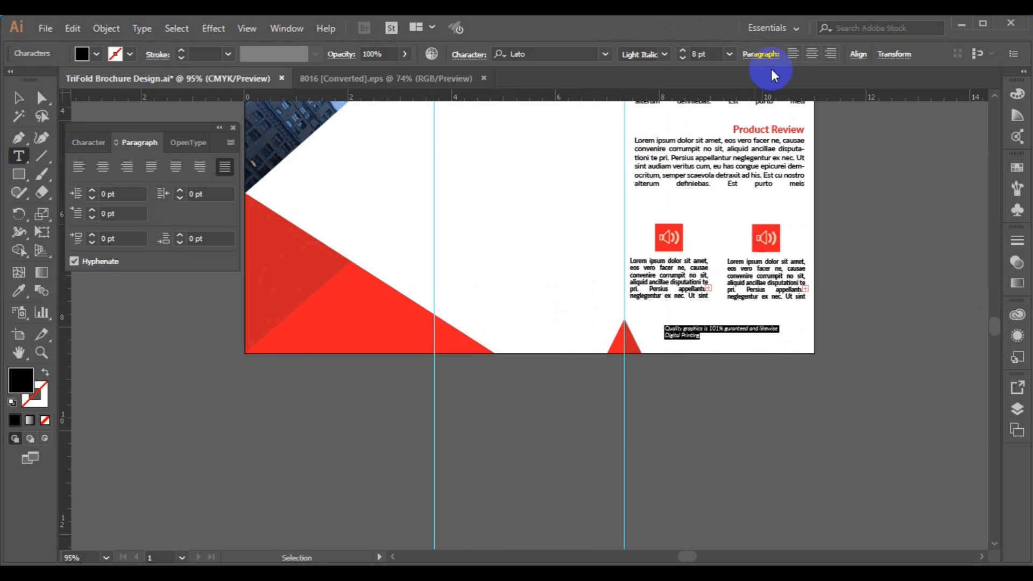
pyautogui.click(729, 53)
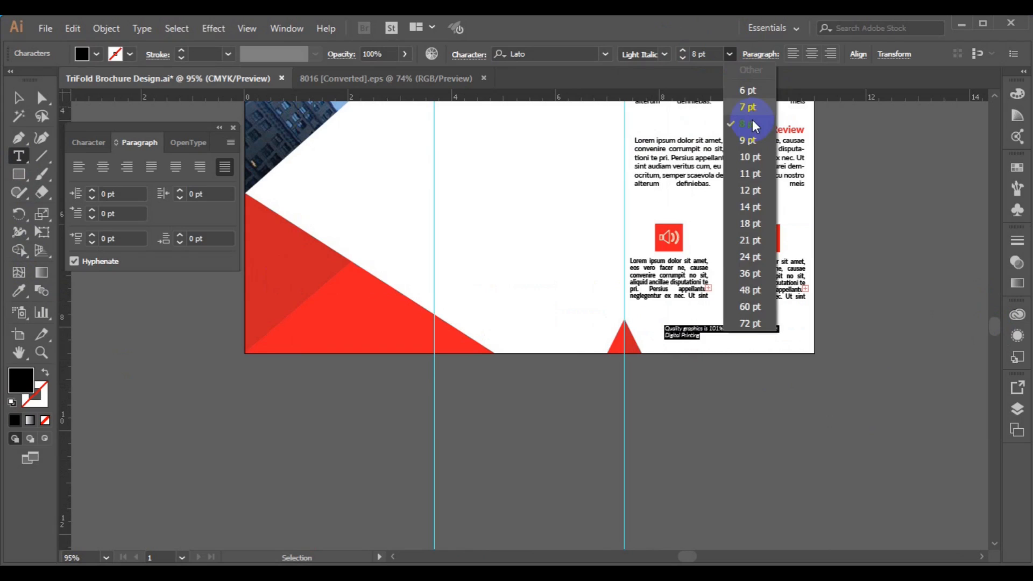
pyautogui.click(758, 185)
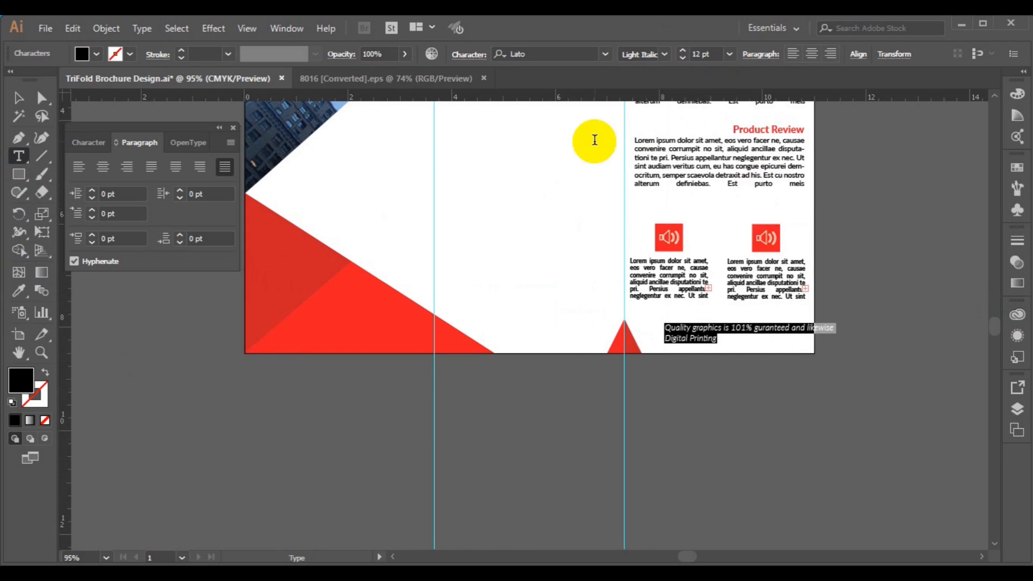
# Move the footer text about 0.7 in left and 0.2 in up, aligning its left edge with the first speaker caption.
pyautogui.click(21, 97)
pyautogui.click(689, 332)
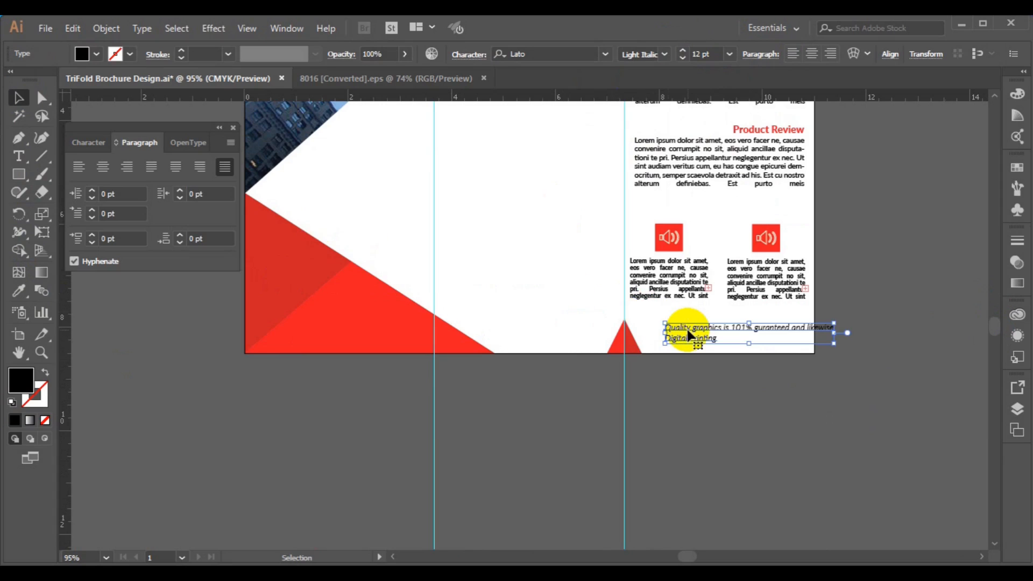
pyautogui.moveTo(688, 332); pyautogui.dragTo(653, 324)
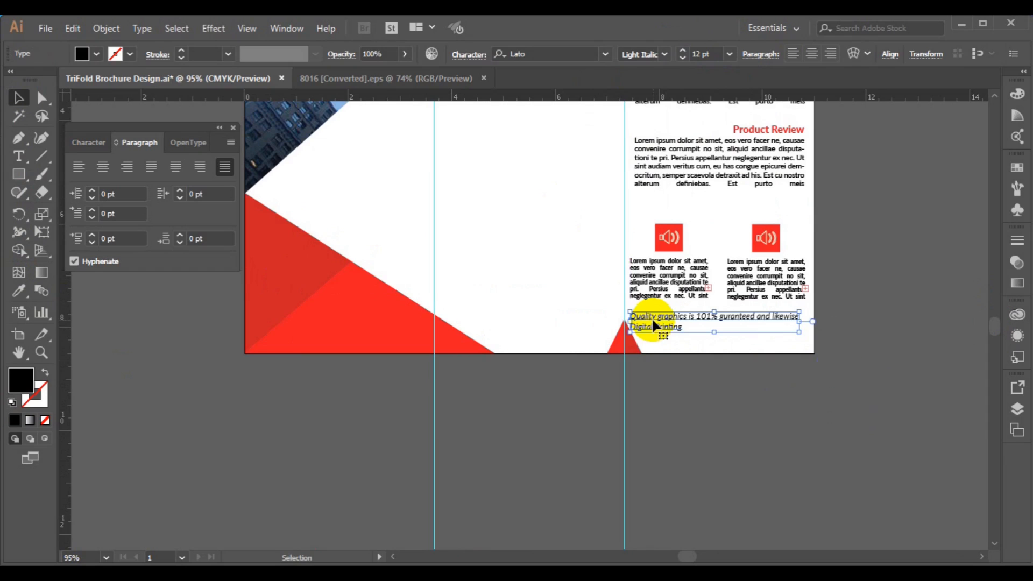
pyautogui.scroll(5, 876, 438)
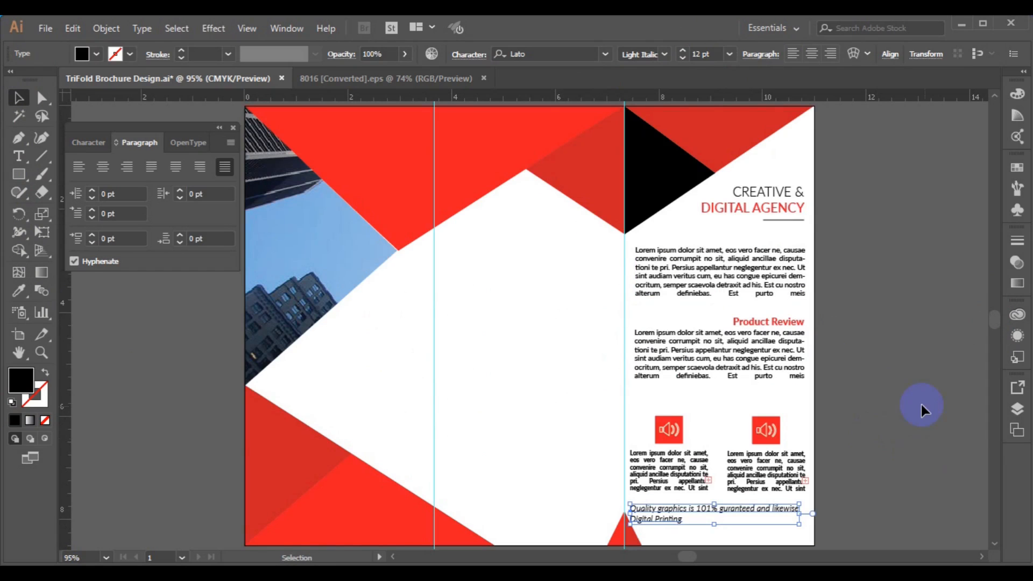
pyautogui.click(911, 397)
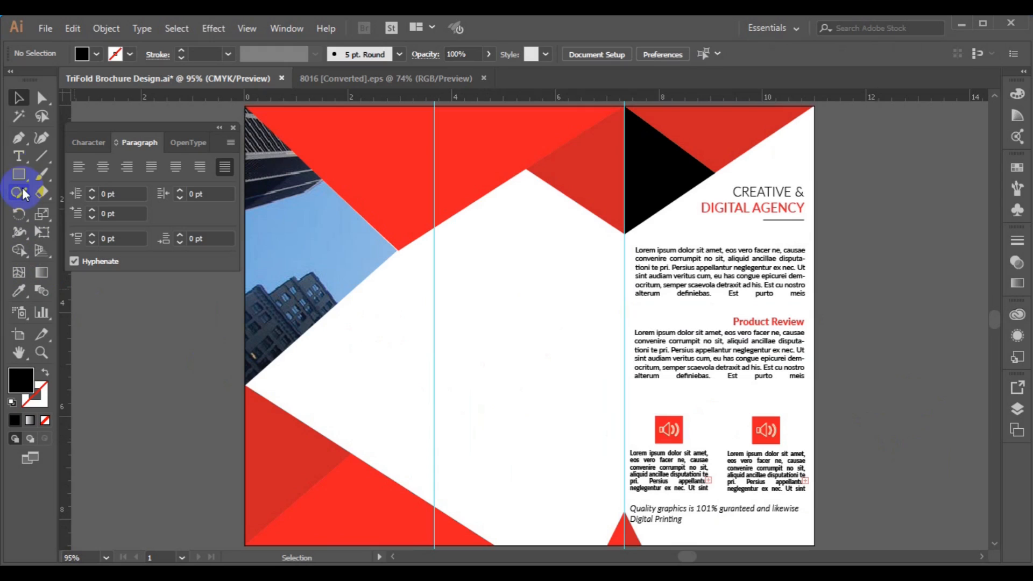
# Add the heading "DIGITAL MARKETING" near the top of the middle panel's white area and set it to the Medium font style.
pyautogui.click(17, 161)
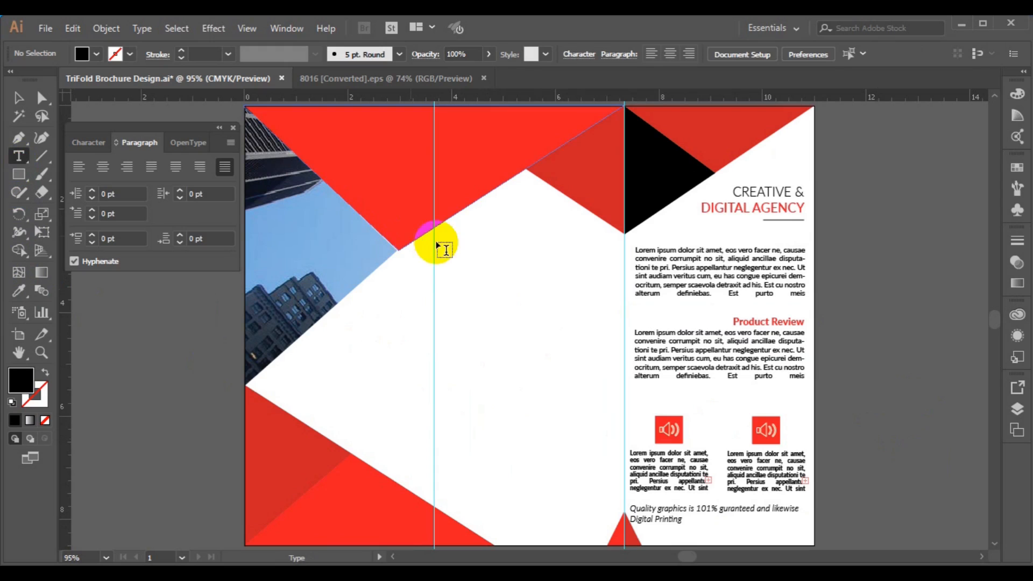
pyautogui.click(445, 261)
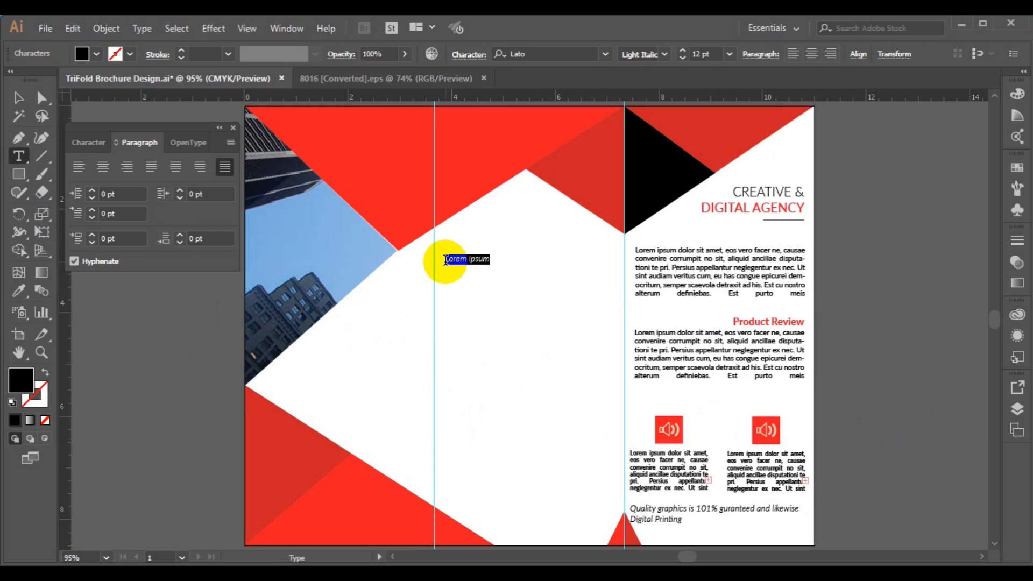
pyautogui.press('BackSpace')
pyautogui.write('DIGITAL MAR KETING')
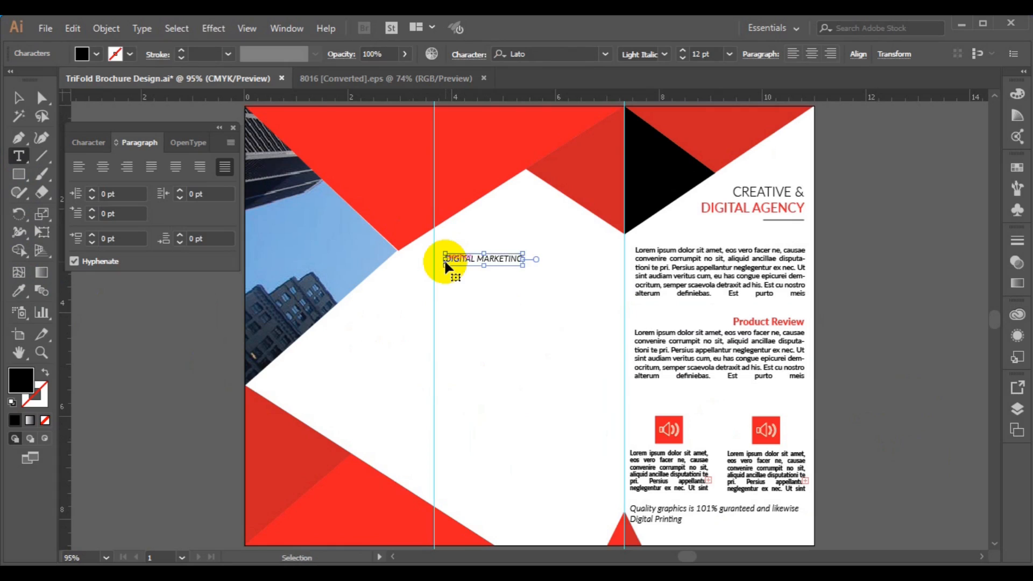
pyautogui.hotkey('ctrl', 'a')
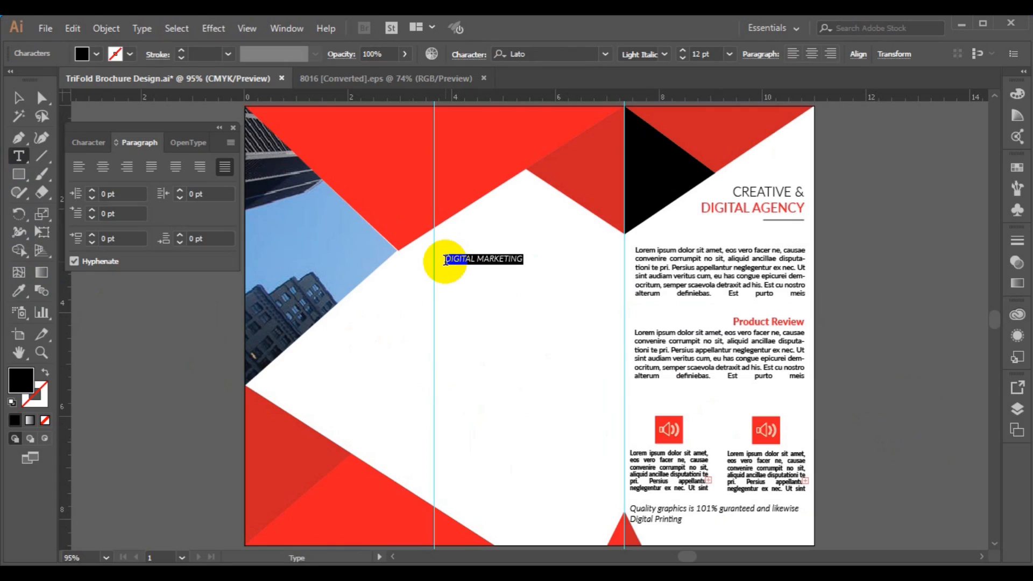
pyautogui.click(664, 54)
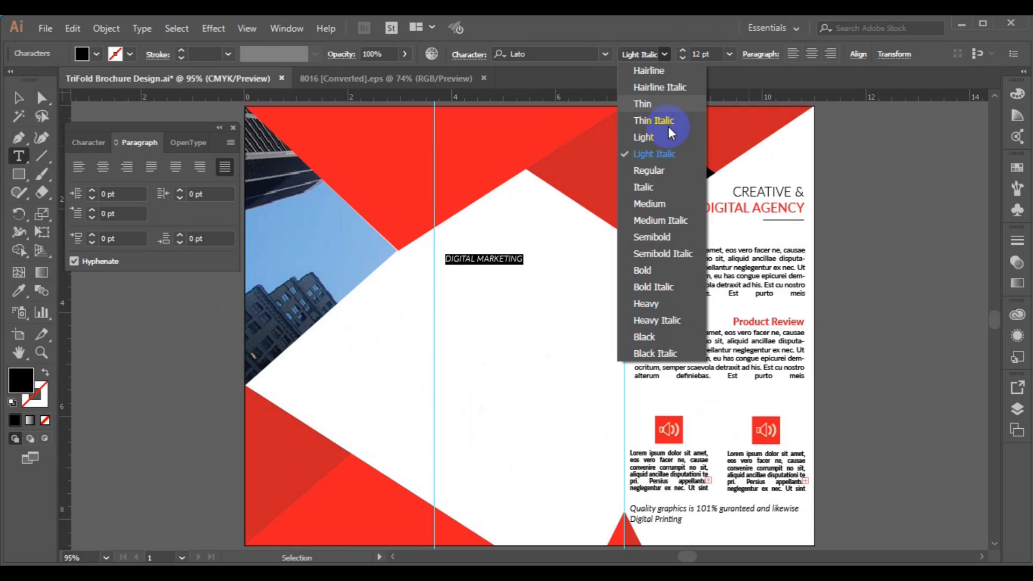
pyautogui.click(671, 207)
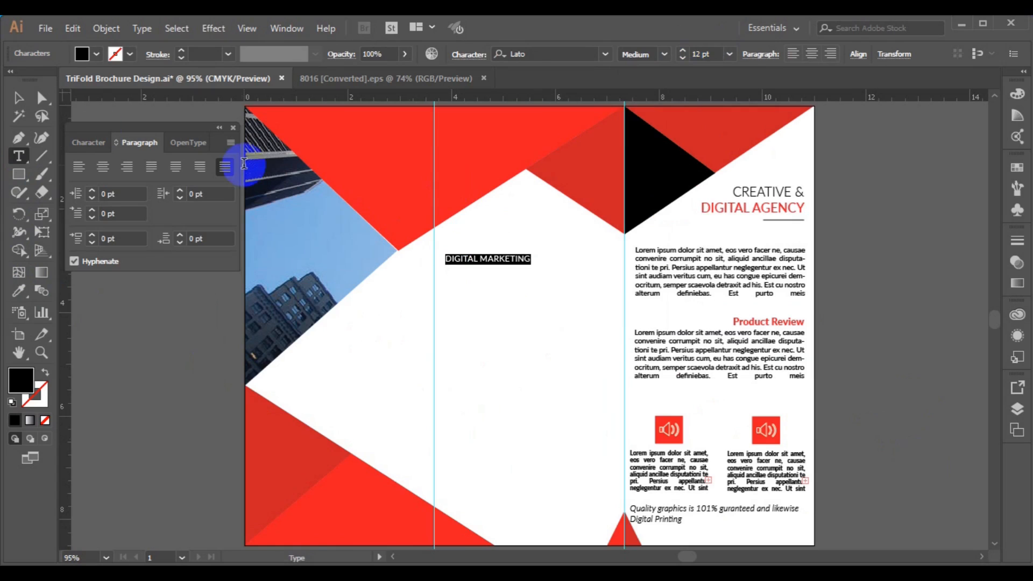
# Move the DIGITAL MARKETING heading about 0.4 in right and 0.4 in up.
pyautogui.click(20, 110)
pyautogui.click(491, 233)
pyautogui.click(481, 259)
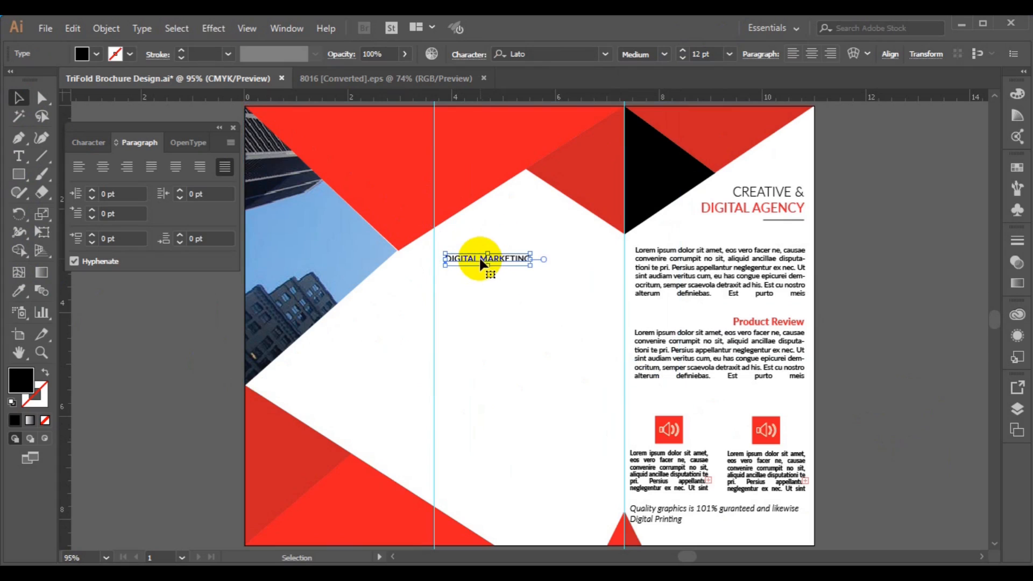
pyautogui.moveTo(480, 259); pyautogui.dragTo(504, 241)
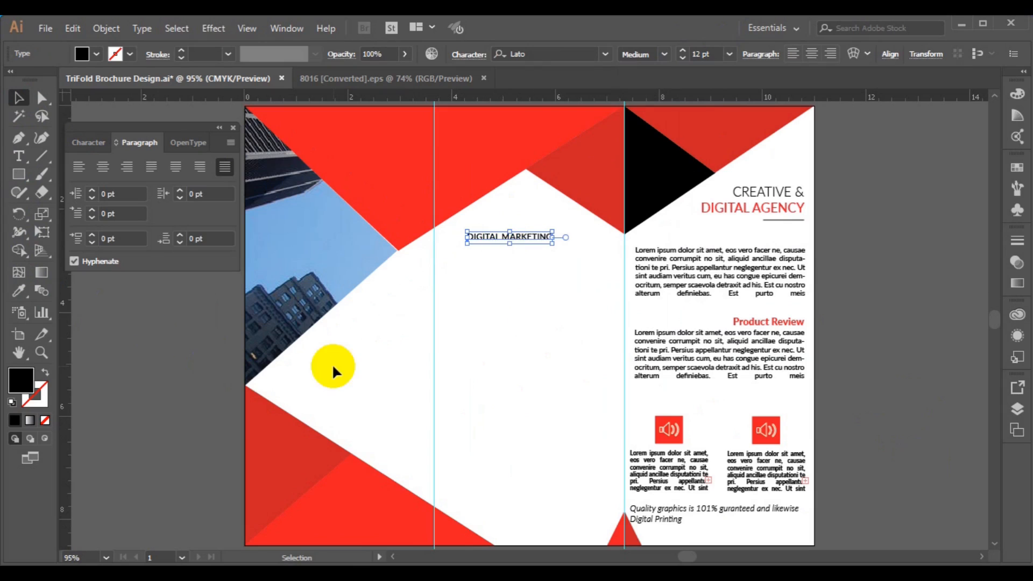
pyautogui.click(142, 336)
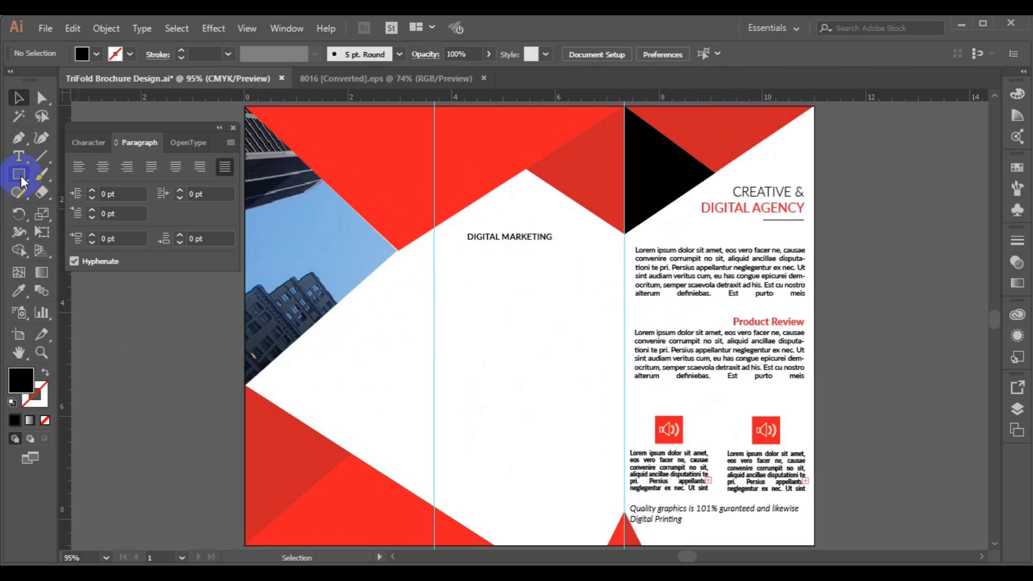
# Draw a circle about 0.64 in wide against the first fold guide, just below the heading, and fill it with the speaker square's red.
pyautogui.moveTo(22, 179); pyautogui.dragTo(63, 210)
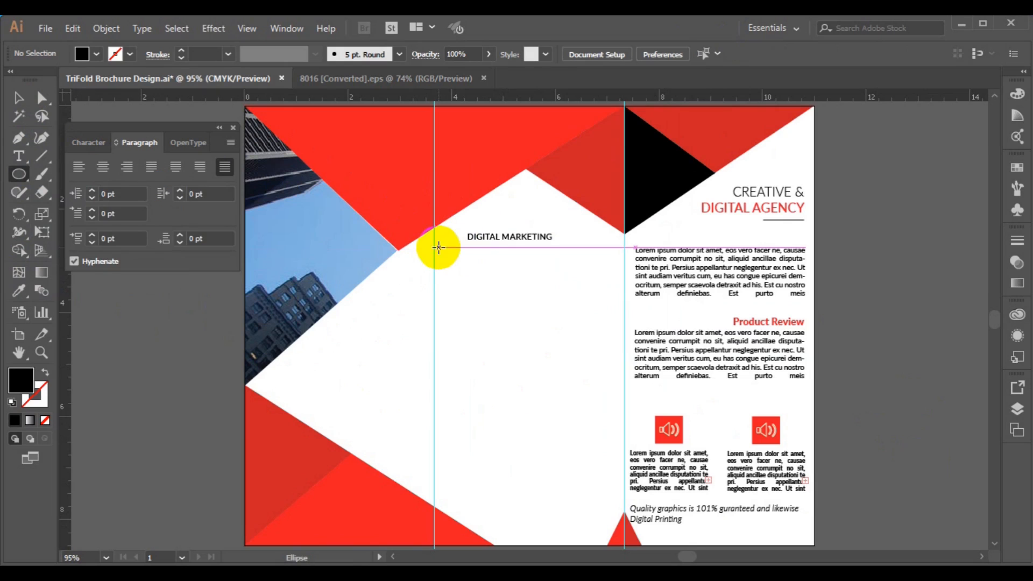
pyautogui.moveTo(439, 247); pyautogui.dragTo(461, 271)
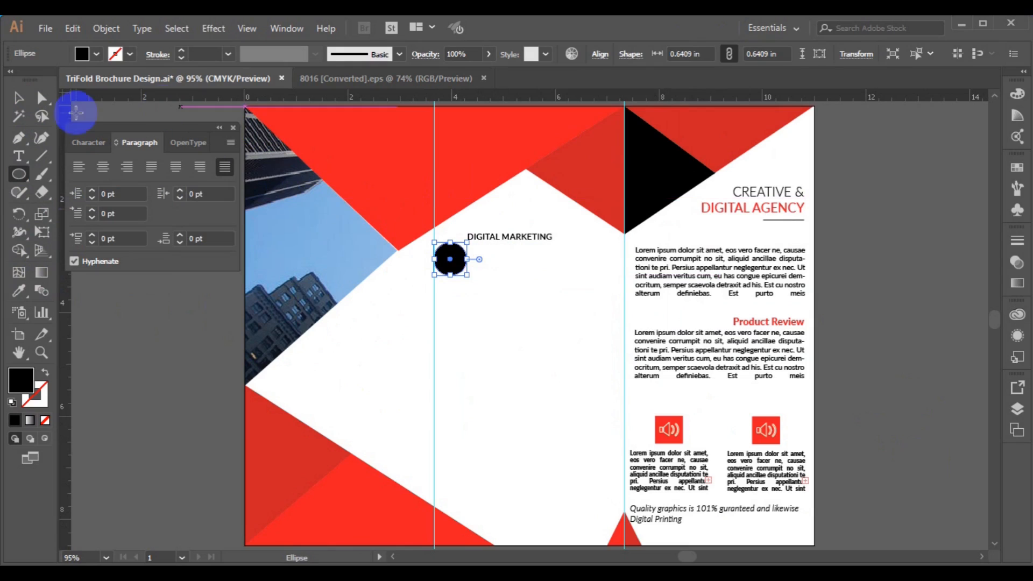
pyautogui.click(20, 291)
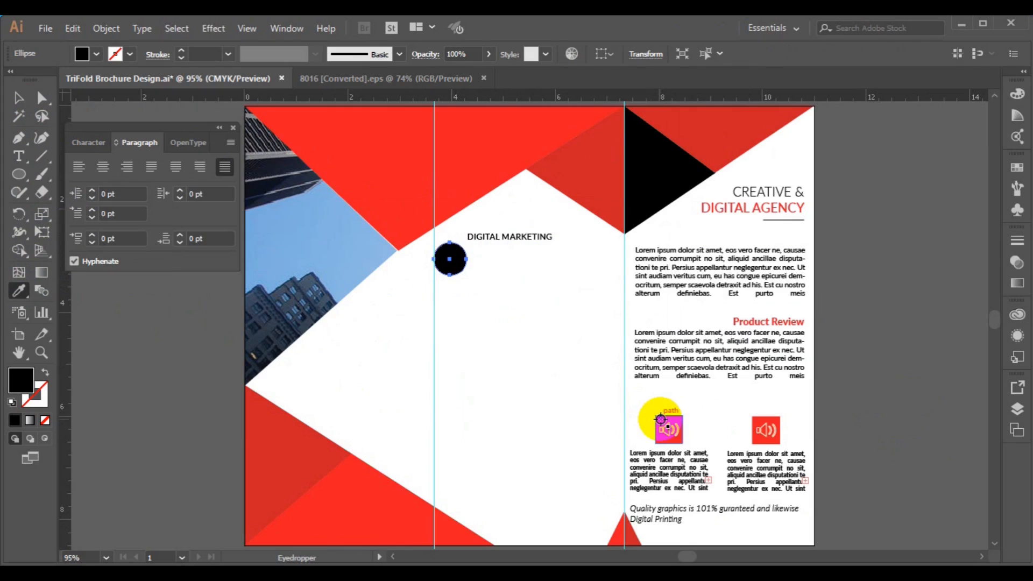
pyautogui.click(661, 421)
pyautogui.click(18, 98)
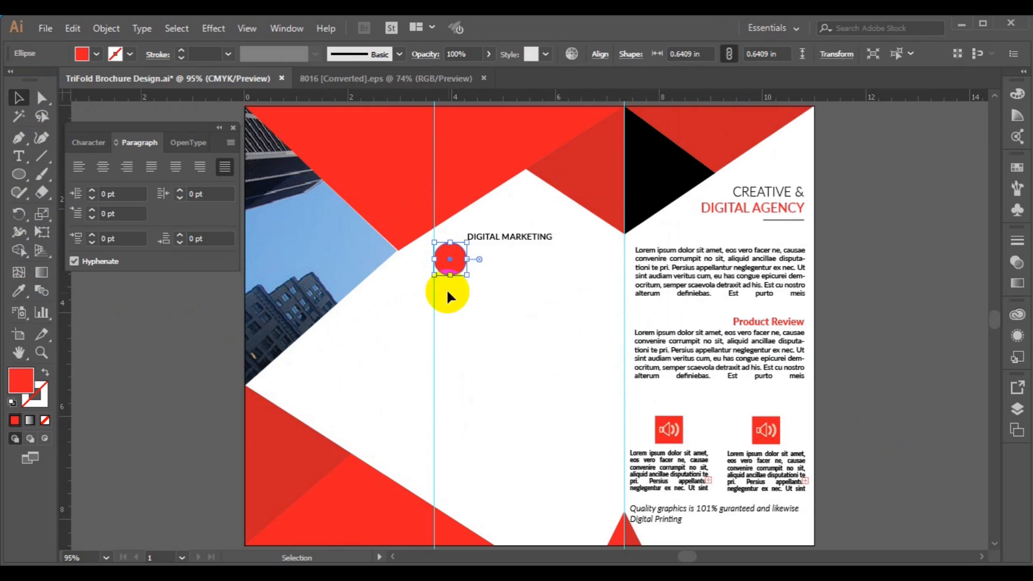
# Bring the speaker icon from the 8016 [Converted].eps icon sheet into the brochure by pasting it in the middle panel.
pyautogui.click(387, 80)
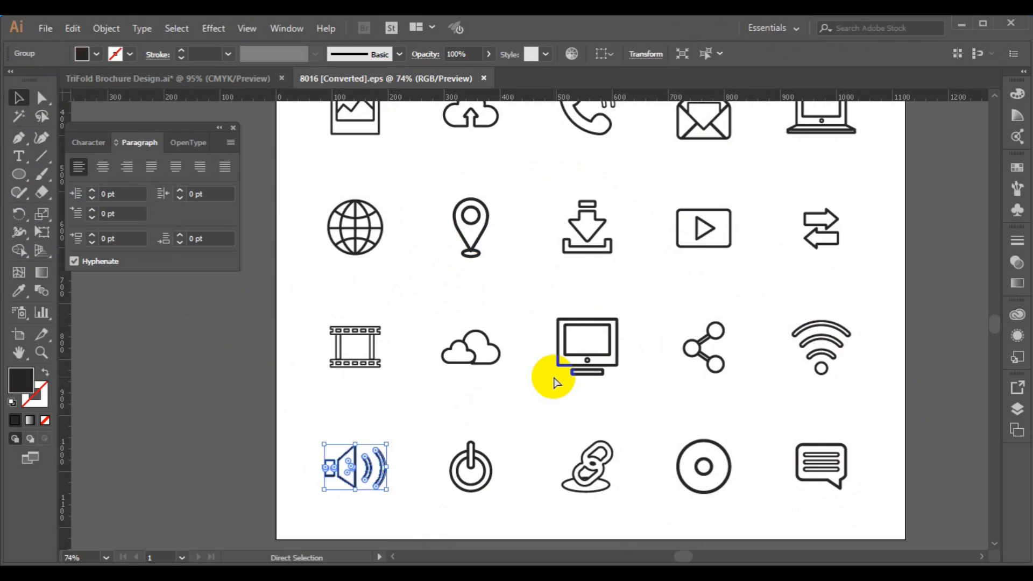
pyautogui.click(234, 128)
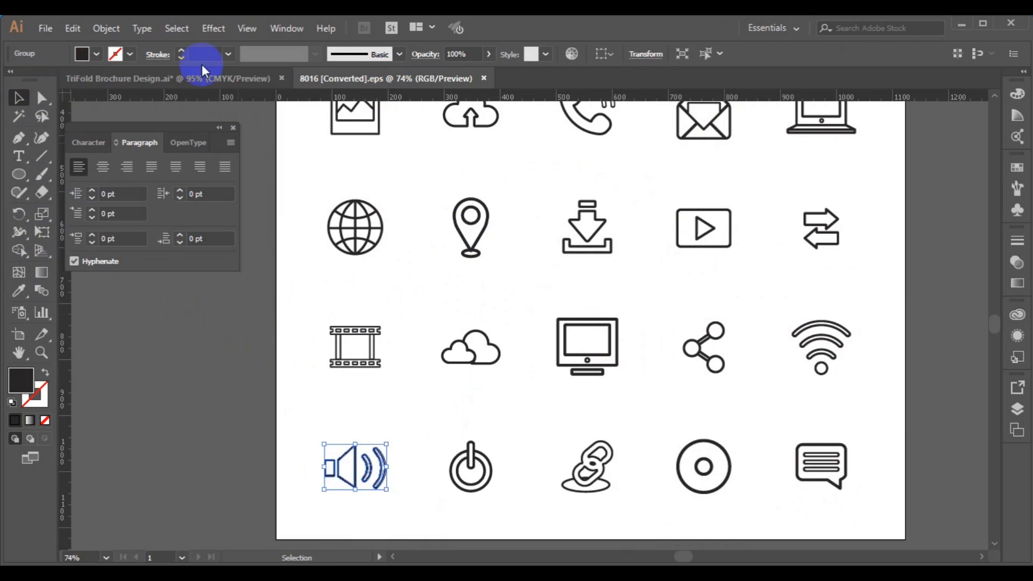
pyautogui.click(207, 79)
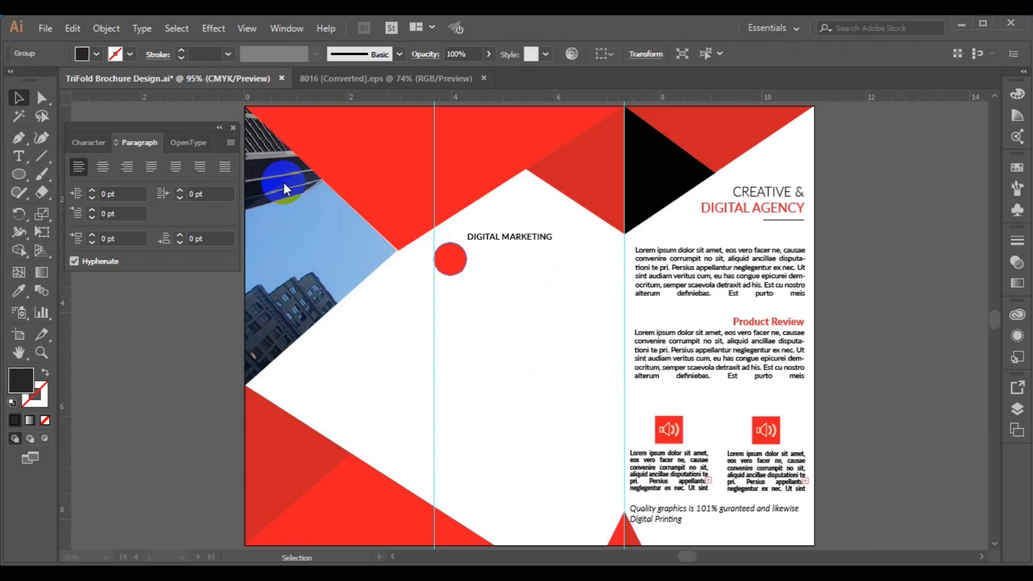
pyautogui.click(418, 309)
pyautogui.hotkey('ctrl', 'v')
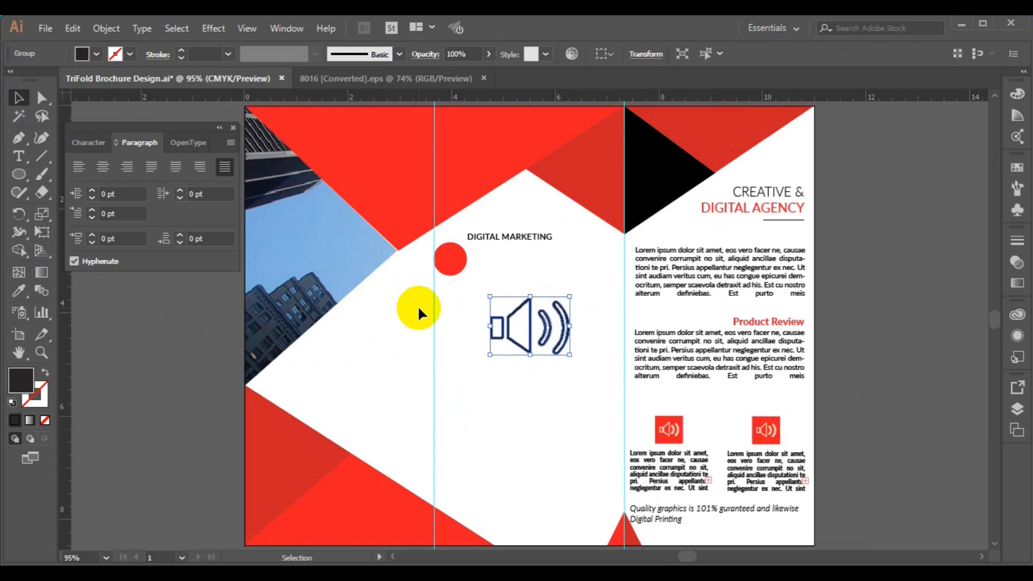
# Shrink the pasted speaker icon to about 0.4 in wide, place it inside the red circle and select both together.
pyautogui.hotkey('ctrl', '1')
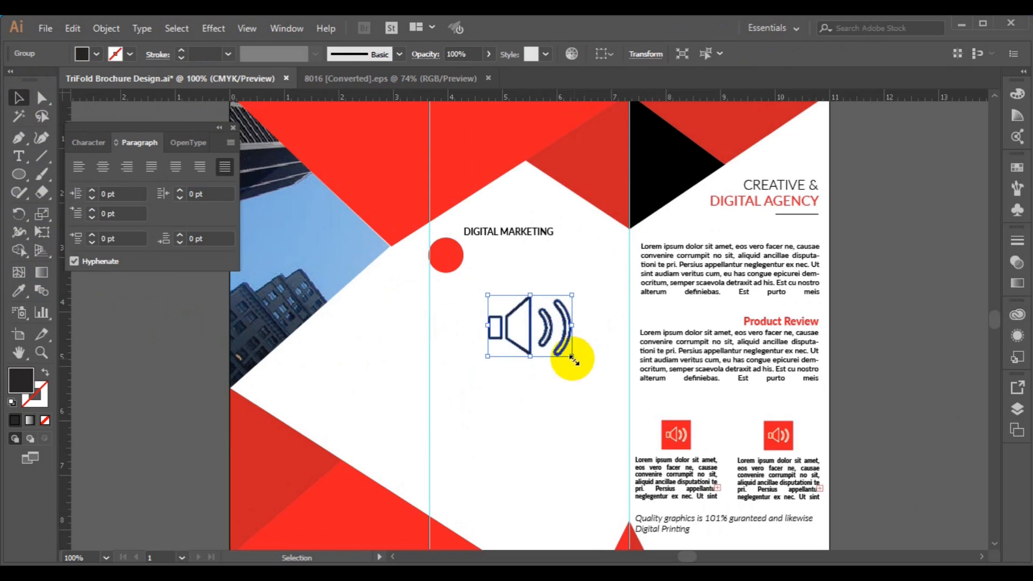
pyautogui.moveTo(573, 359); pyautogui.dragTo(443, 255)
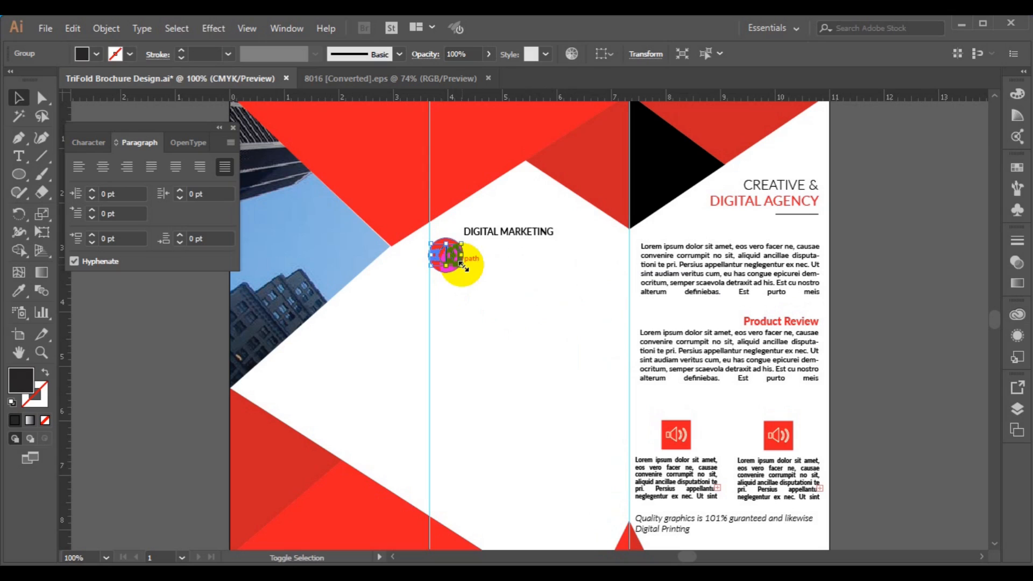
pyautogui.moveTo(461, 264); pyautogui.dragTo(462, 266)
pyautogui.press('a')
pyautogui.hotkey('ctrl', '=')
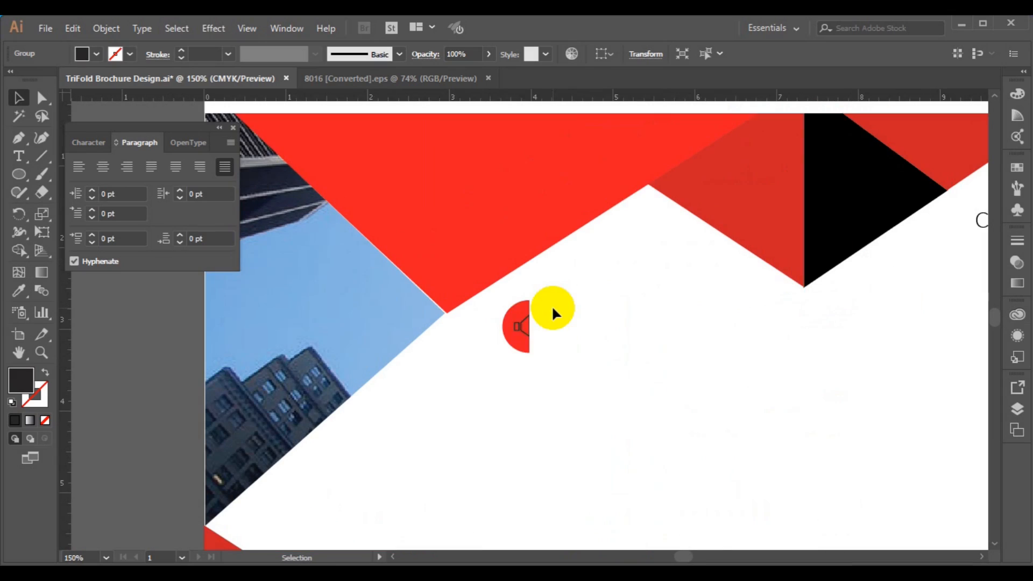
pyautogui.moveTo(552, 309); pyautogui.dragTo(536, 302)
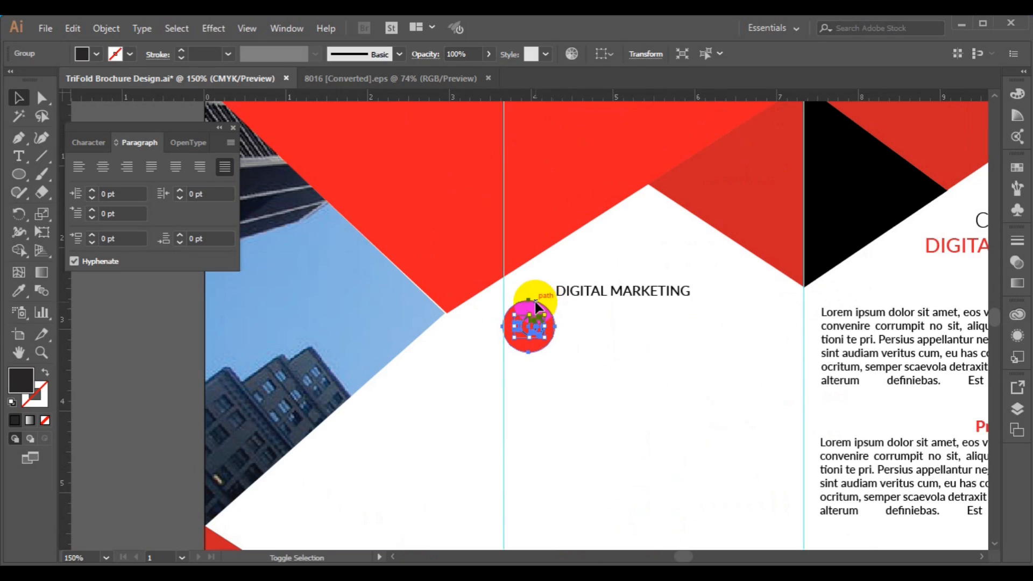
# Group the speaker icon with its red circle and deselect the group.
pyautogui.keyDown('shift'); pyautogui.click(536, 305); pyautogui.keyUp('shift')
pyautogui.hotkey('ctrl', 'g')
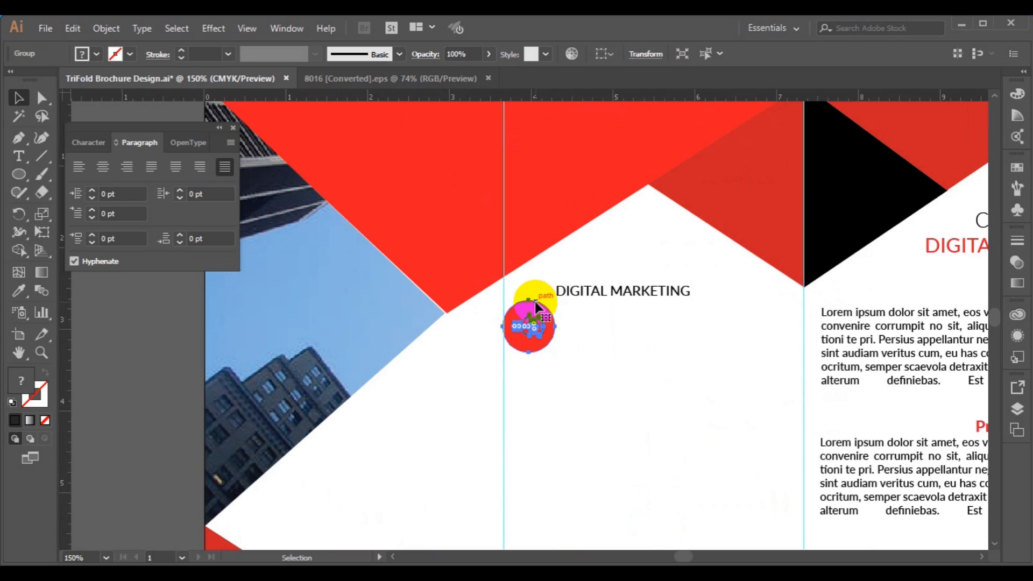
pyautogui.click(619, 415)
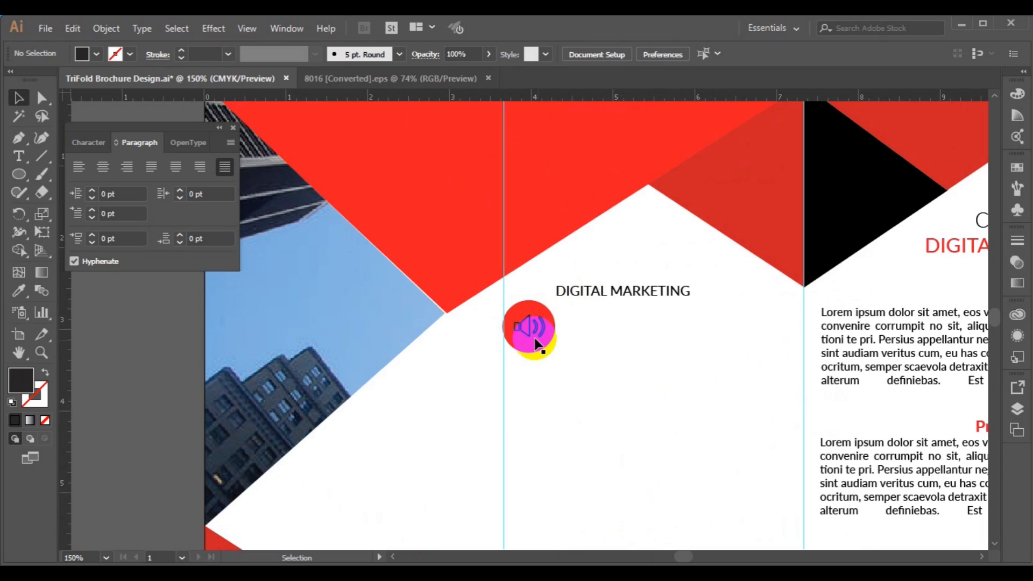
# Align the top edges of the DIGITAL MARKETING heading and the speaker icon group.
pyautogui.click(630, 292)
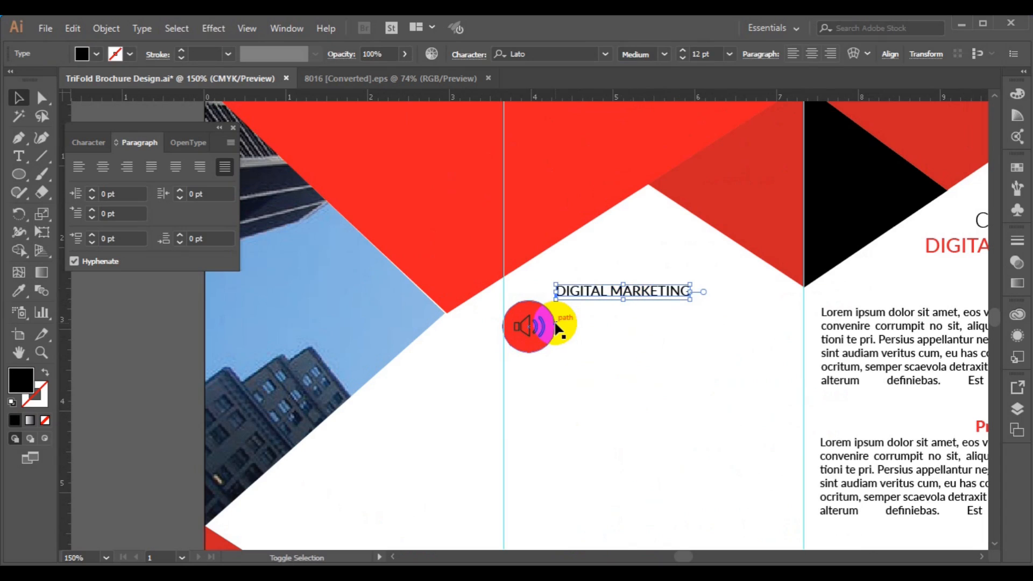
pyautogui.keyDown('shift'); pyautogui.click(558, 328); pyautogui.keyUp('shift')
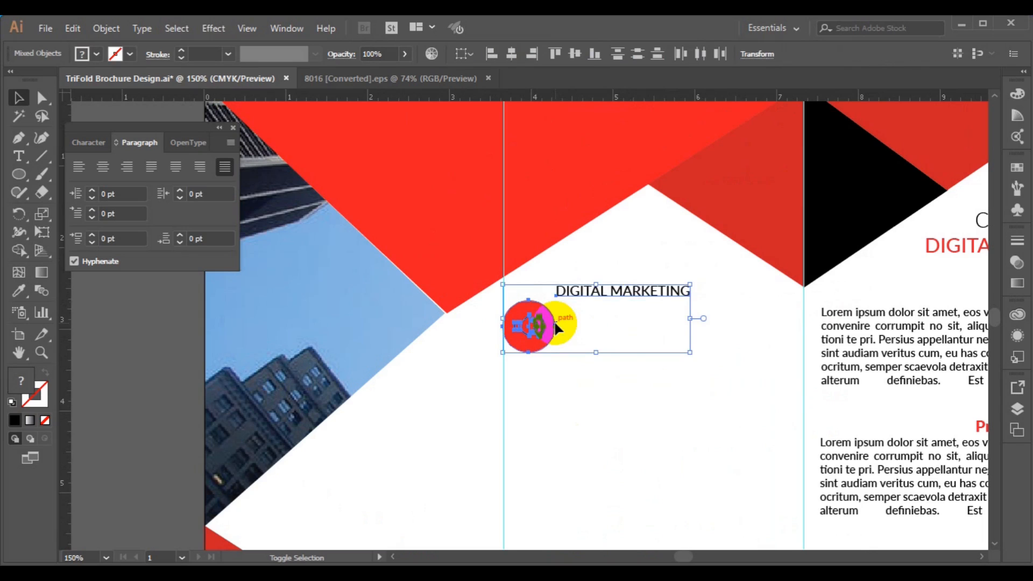
pyautogui.click(555, 54)
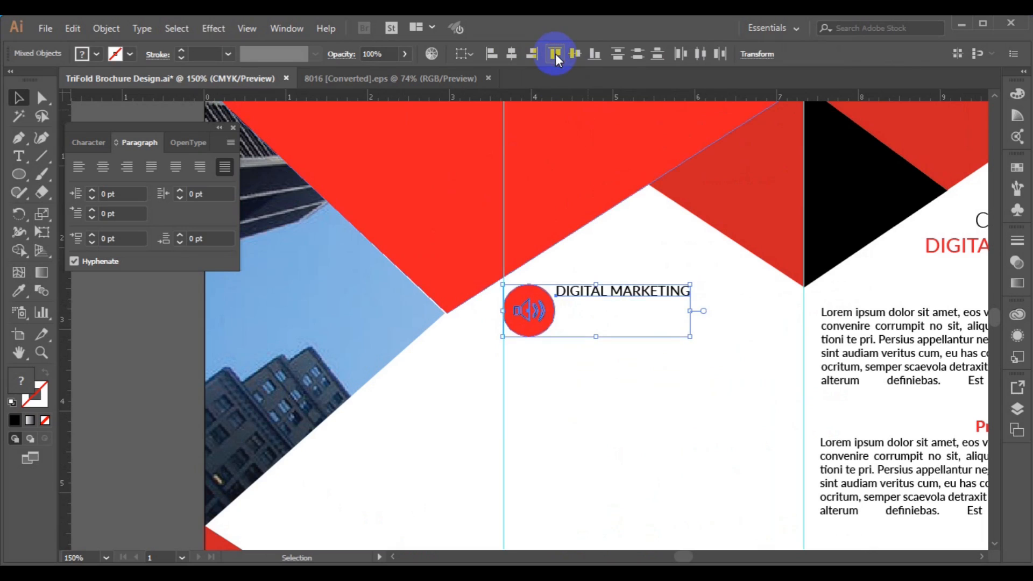
pyautogui.click(390, 297)
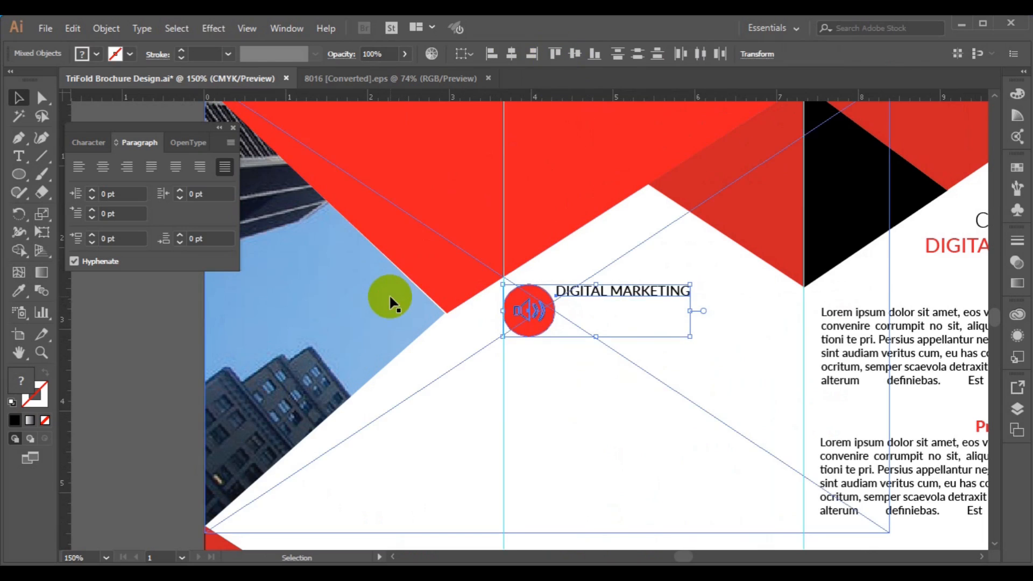
pyautogui.click(389, 294)
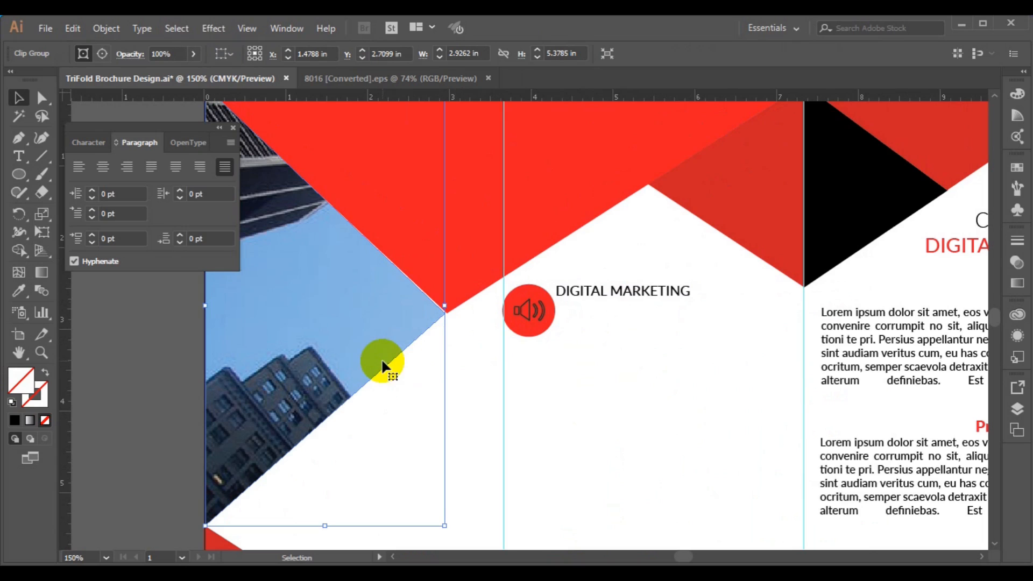
# Add a lorem ipsum text box about 2.7 in wide and 0.8 in tall under the DIGITAL MARKETING heading, with 10 pt text.
pyautogui.click(19, 156)
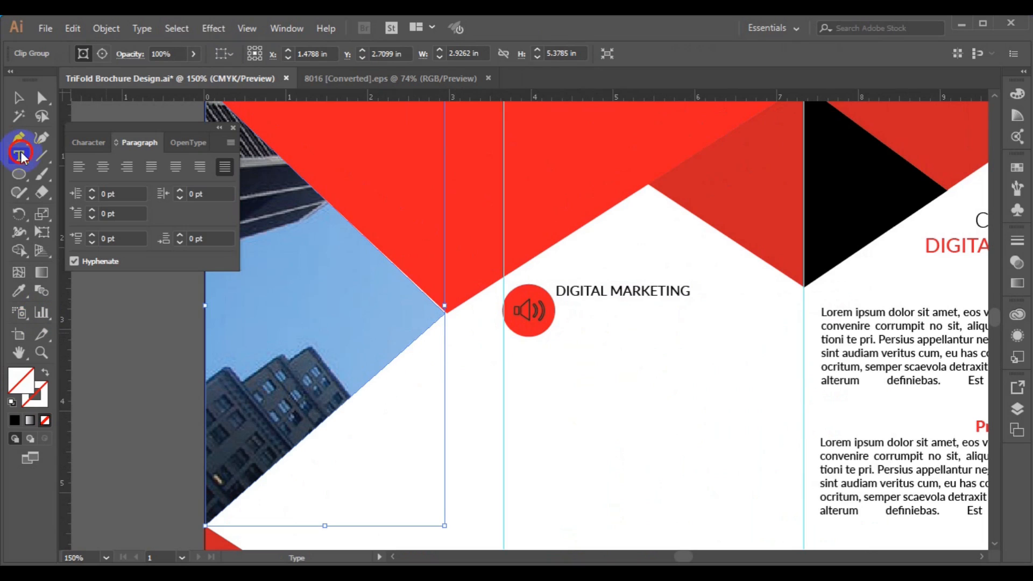
pyautogui.moveTo(565, 311)
pyautogui.mouseDown()
pyautogui.moveTo(705, 360)
pyautogui.moveTo(787, 373)
pyautogui.mouseUp()
pyautogui.moveTo(787, 371); pyautogui.dragTo(788, 374)
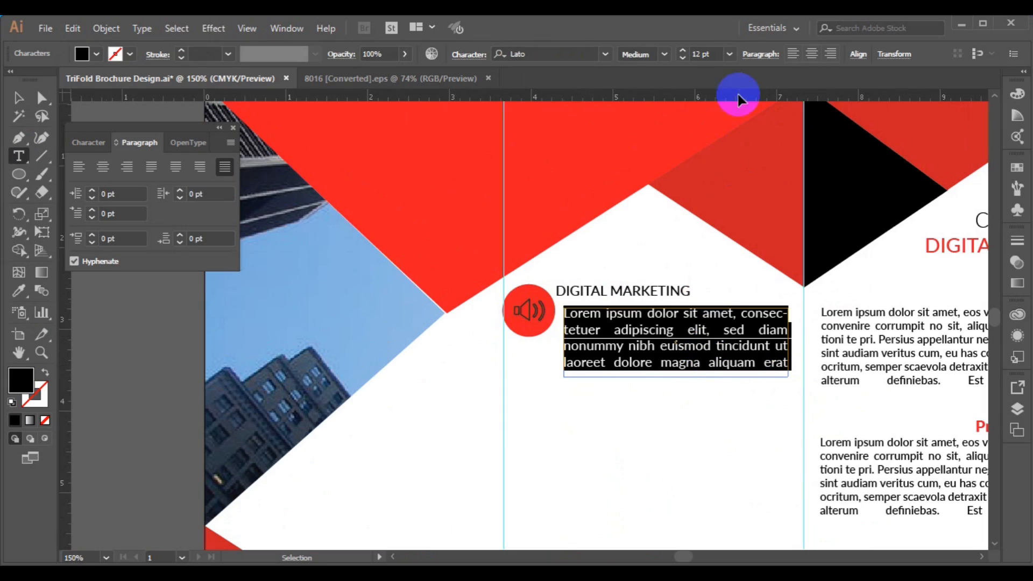
pyautogui.click(730, 54)
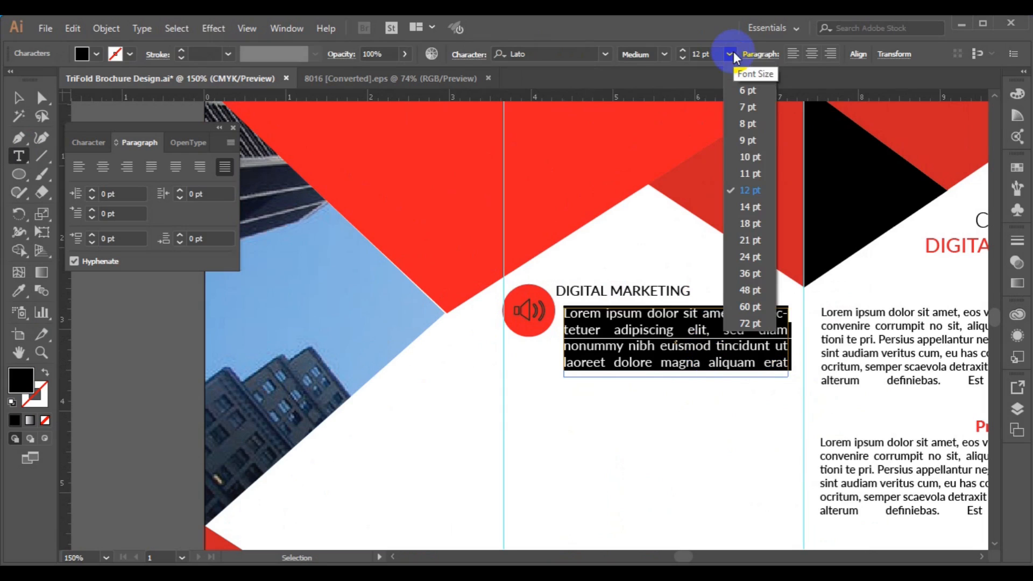
pyautogui.click(756, 157)
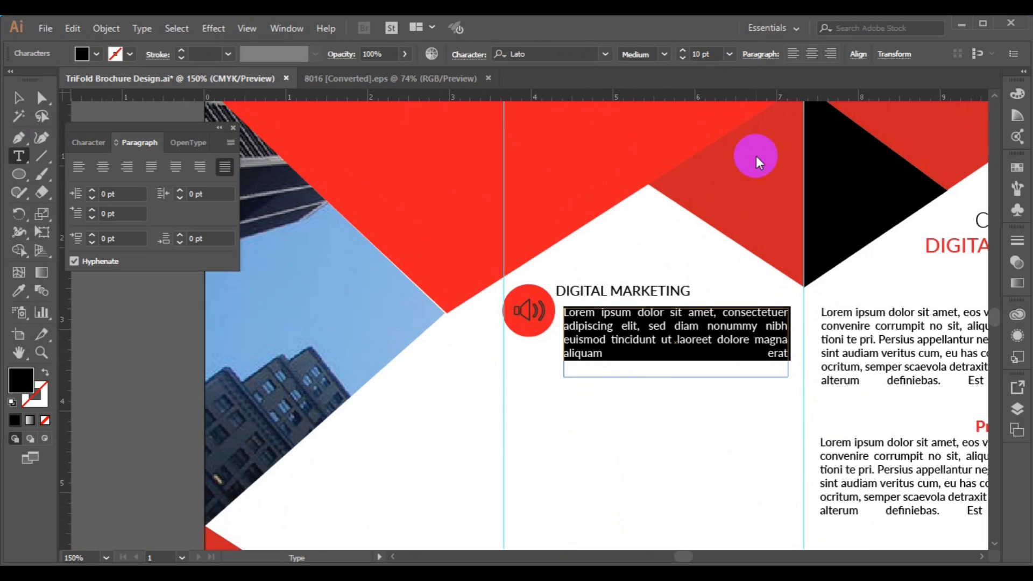
pyautogui.click(15, 97)
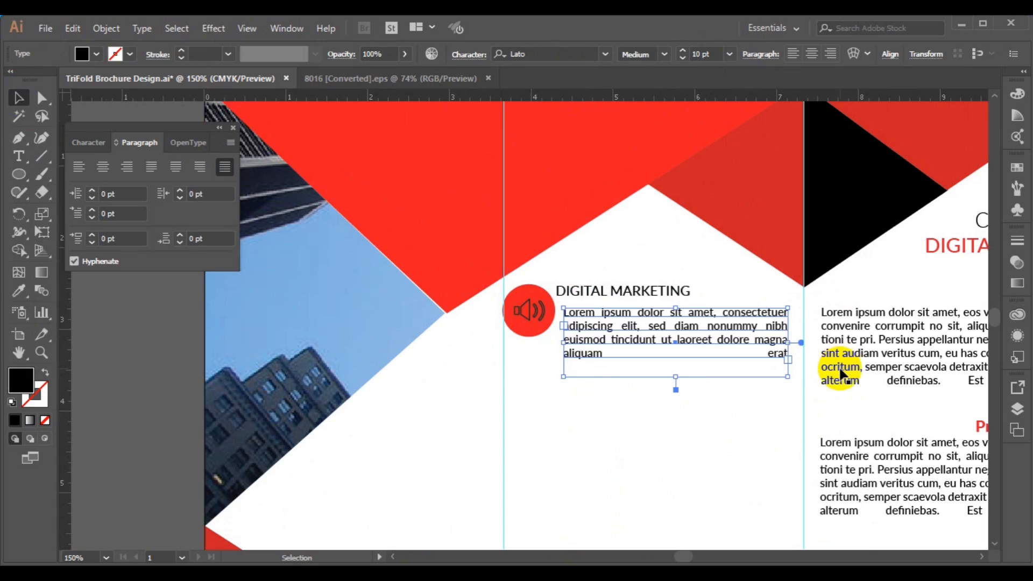
# Left-align the lorem ipsum paragraph under the DIGITAL MARKETING heading.
pyautogui.click(841, 376)
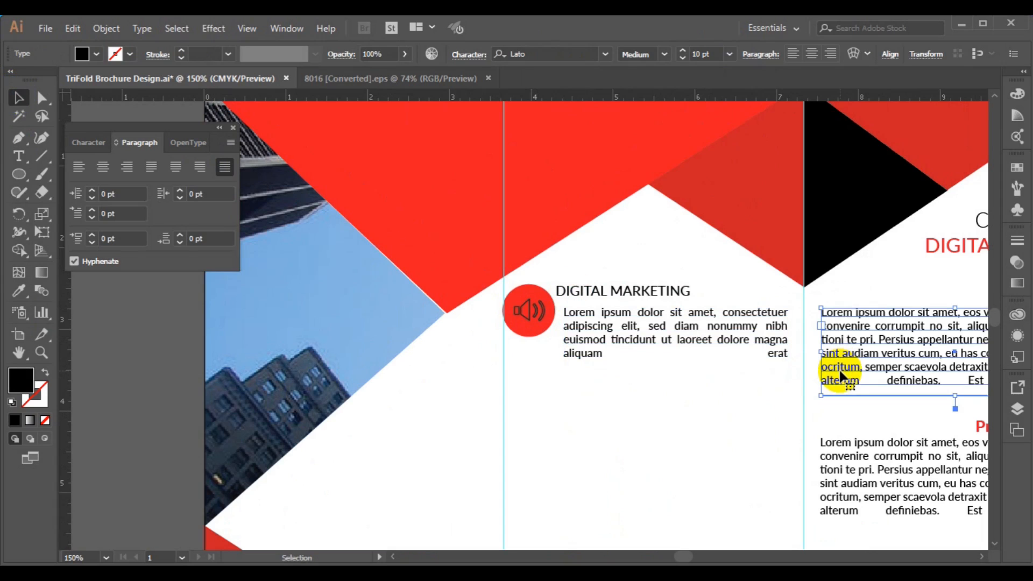
pyautogui.click(694, 347)
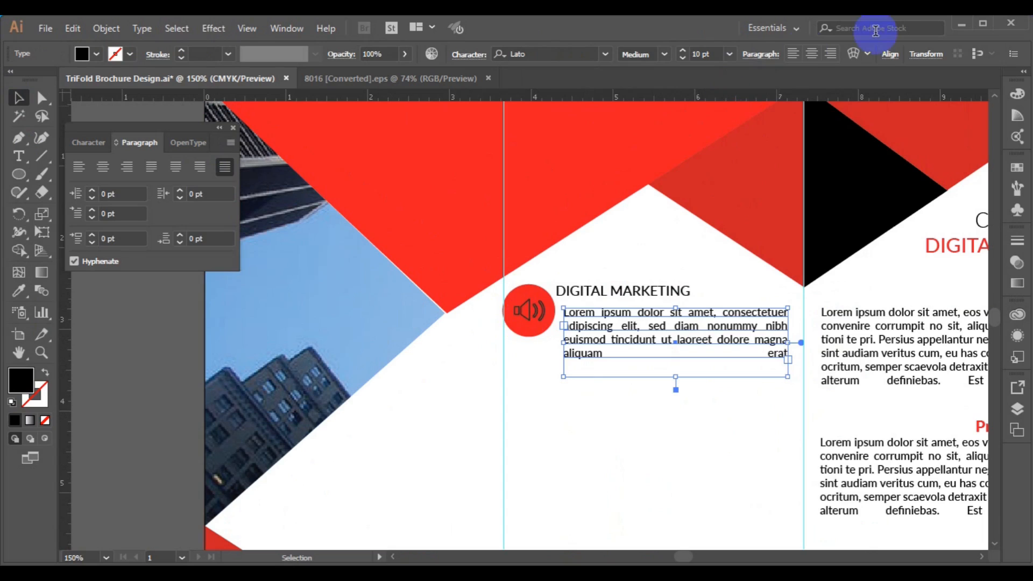
pyautogui.click(792, 53)
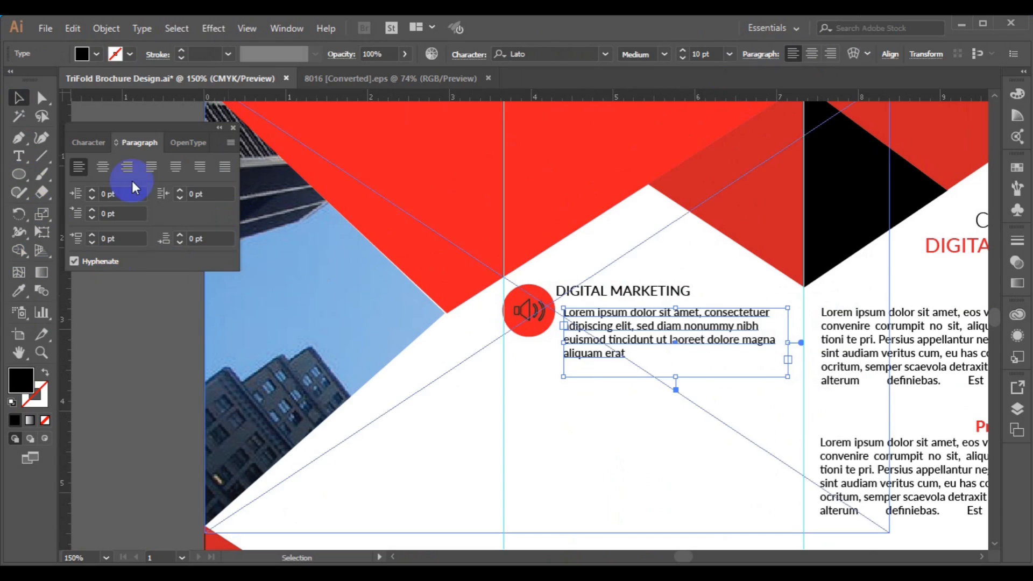
# Lengthen words in the first three lines of the DIGITAL MARKETING paragraph to "consecterretuer", "nihujggbh" and "dolotere".
pyautogui.click(19, 155)
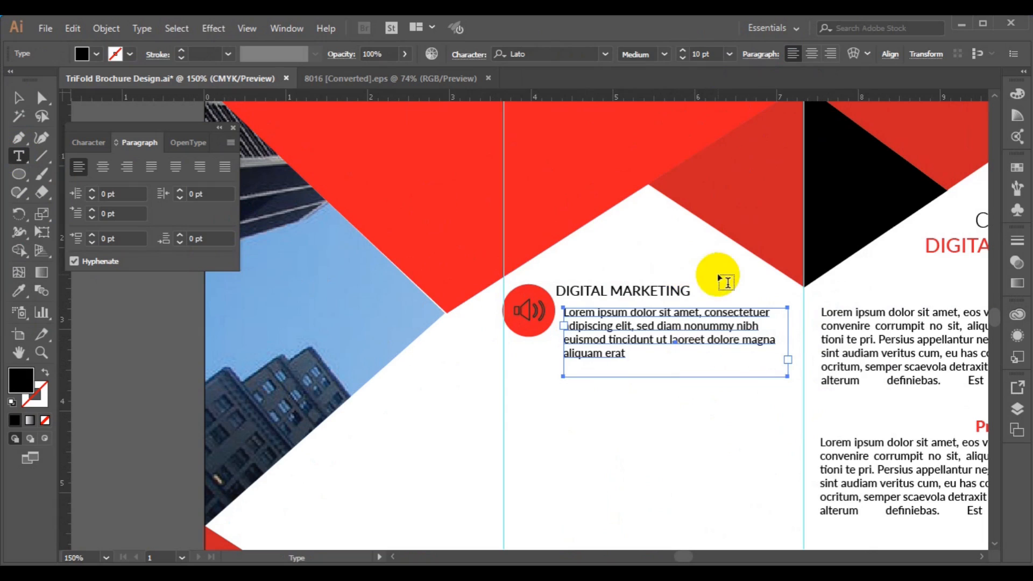
pyautogui.click(737, 313)
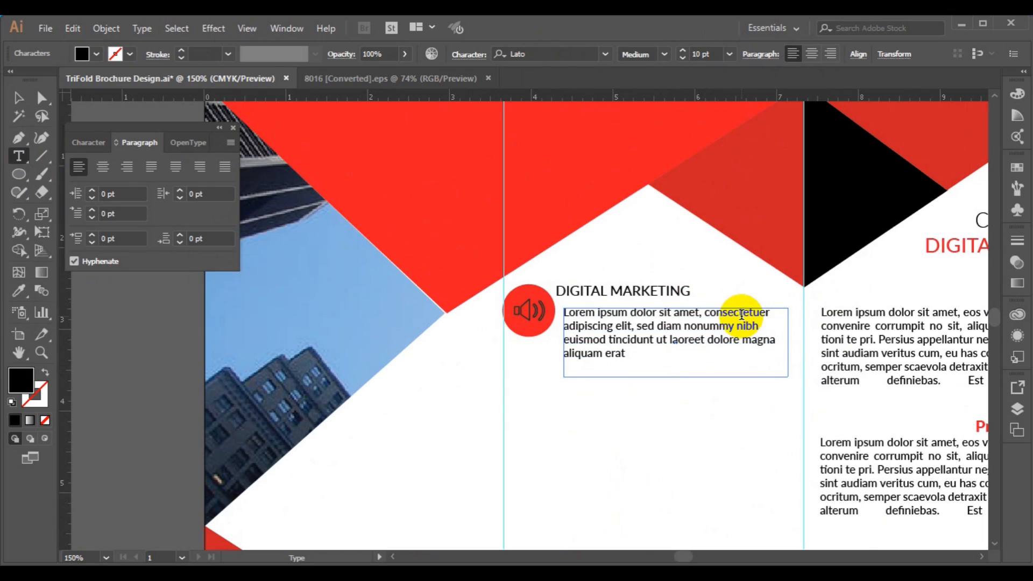
pyautogui.write('errr')
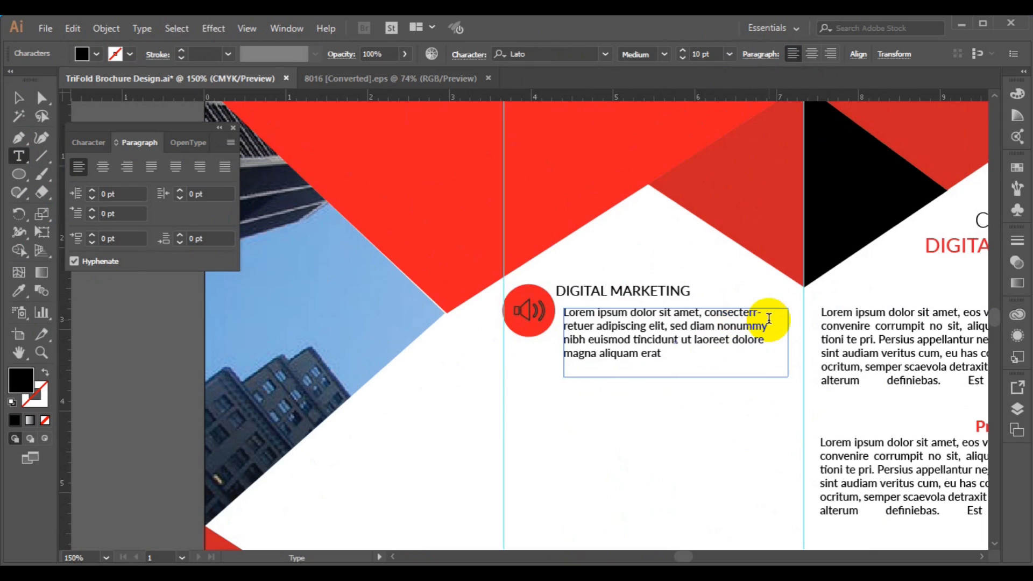
pyautogui.press('BackSpace')
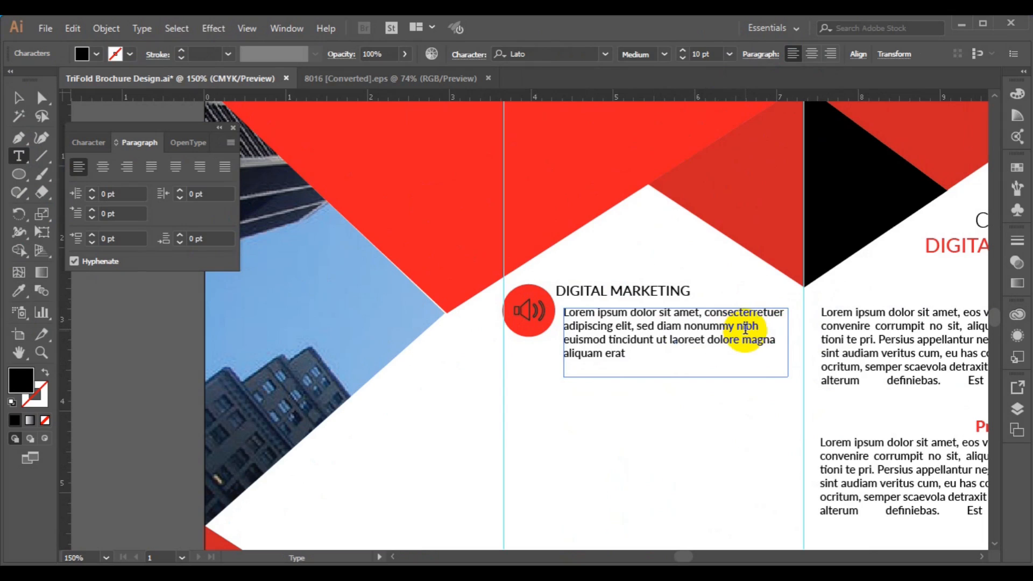
pyautogui.write('nihujgg')
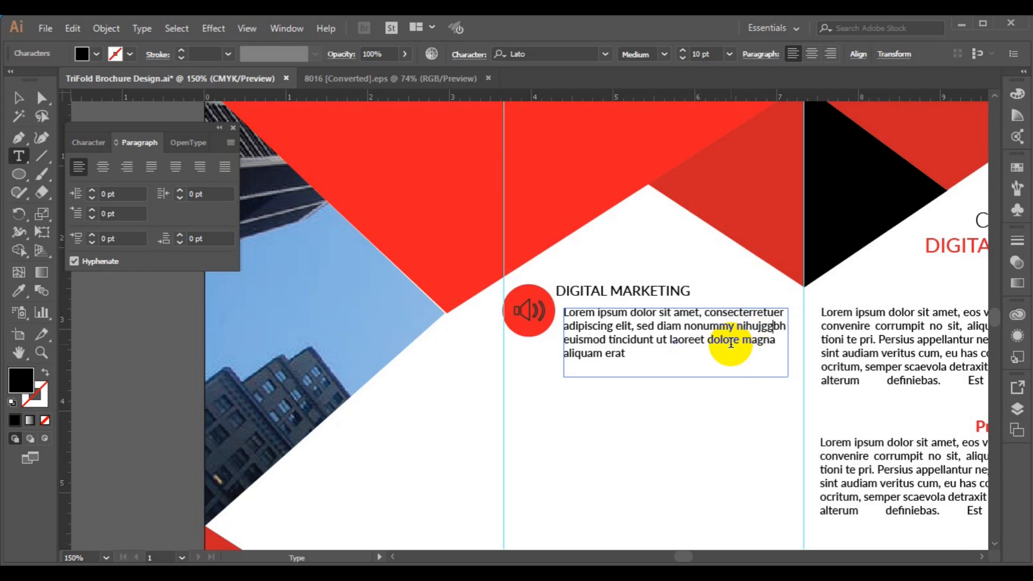
pyautogui.click(731, 343)
pyautogui.write('tef')
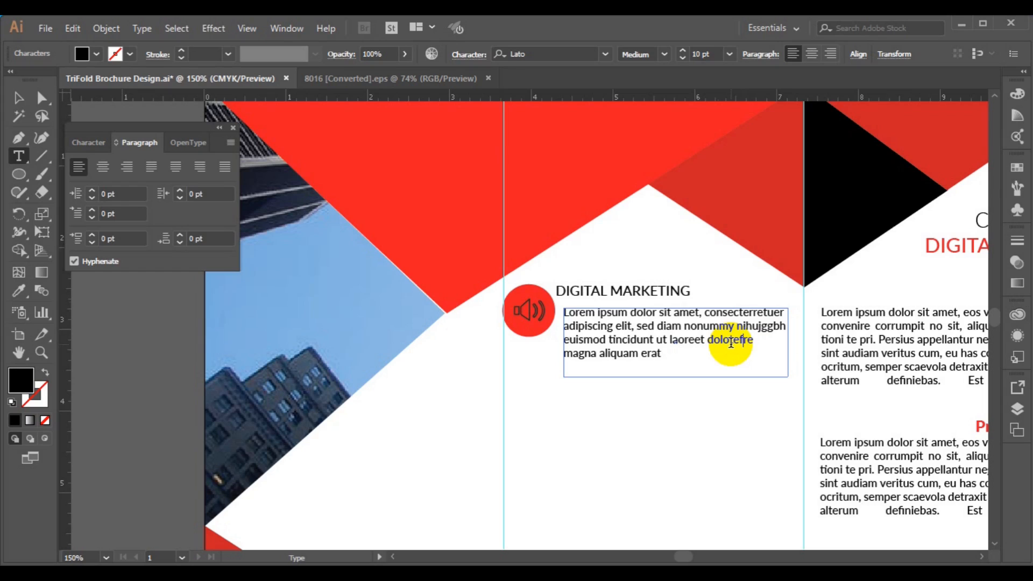
pyautogui.press('BackSpace')
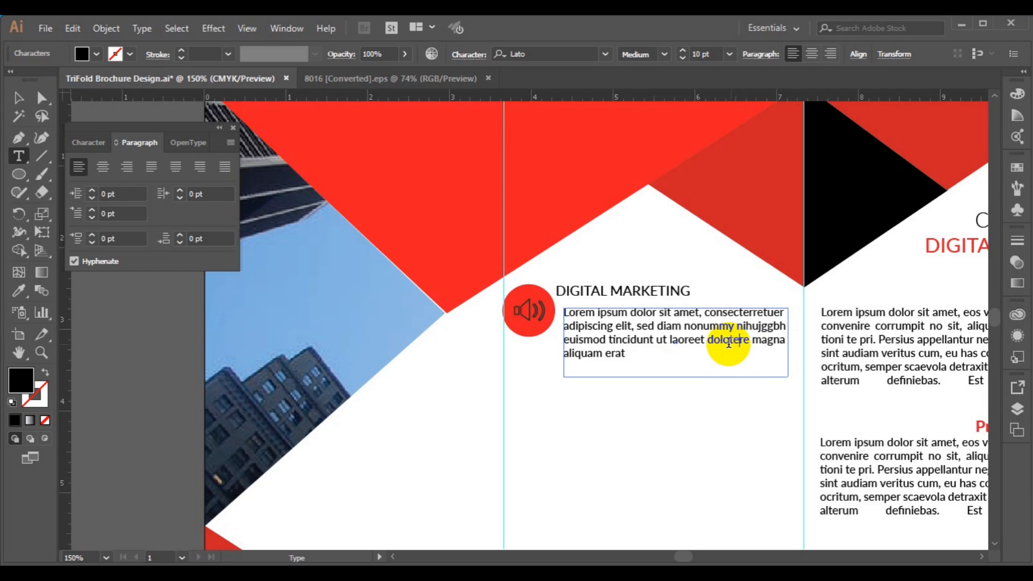
pyautogui.click(18, 96)
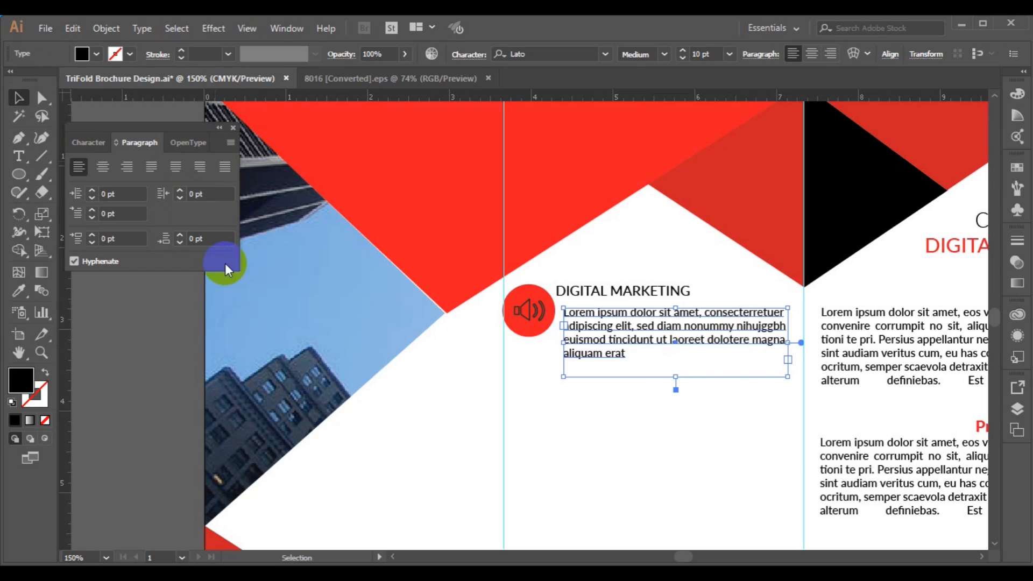
pyautogui.hotkey('ctrl', '0')
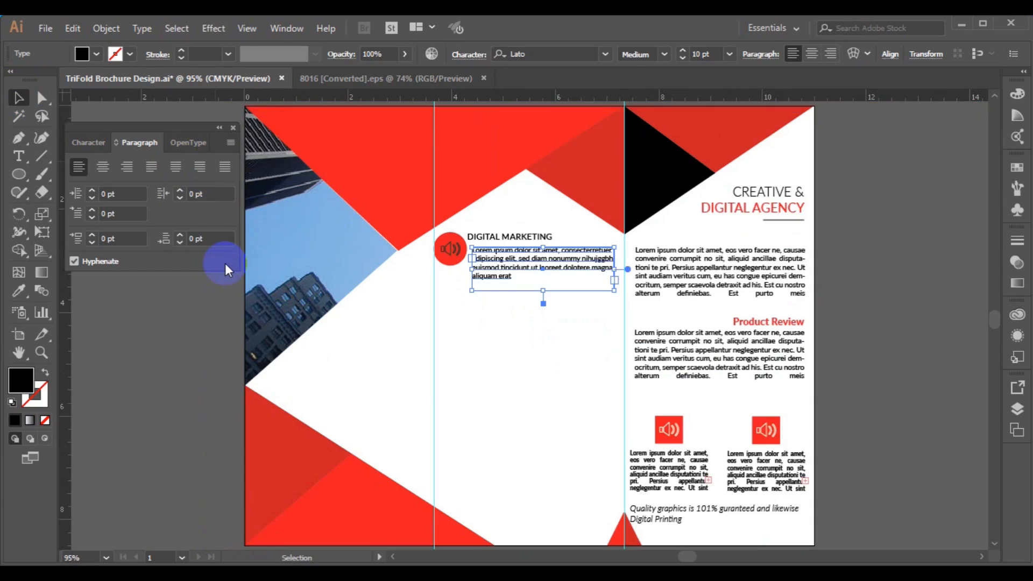